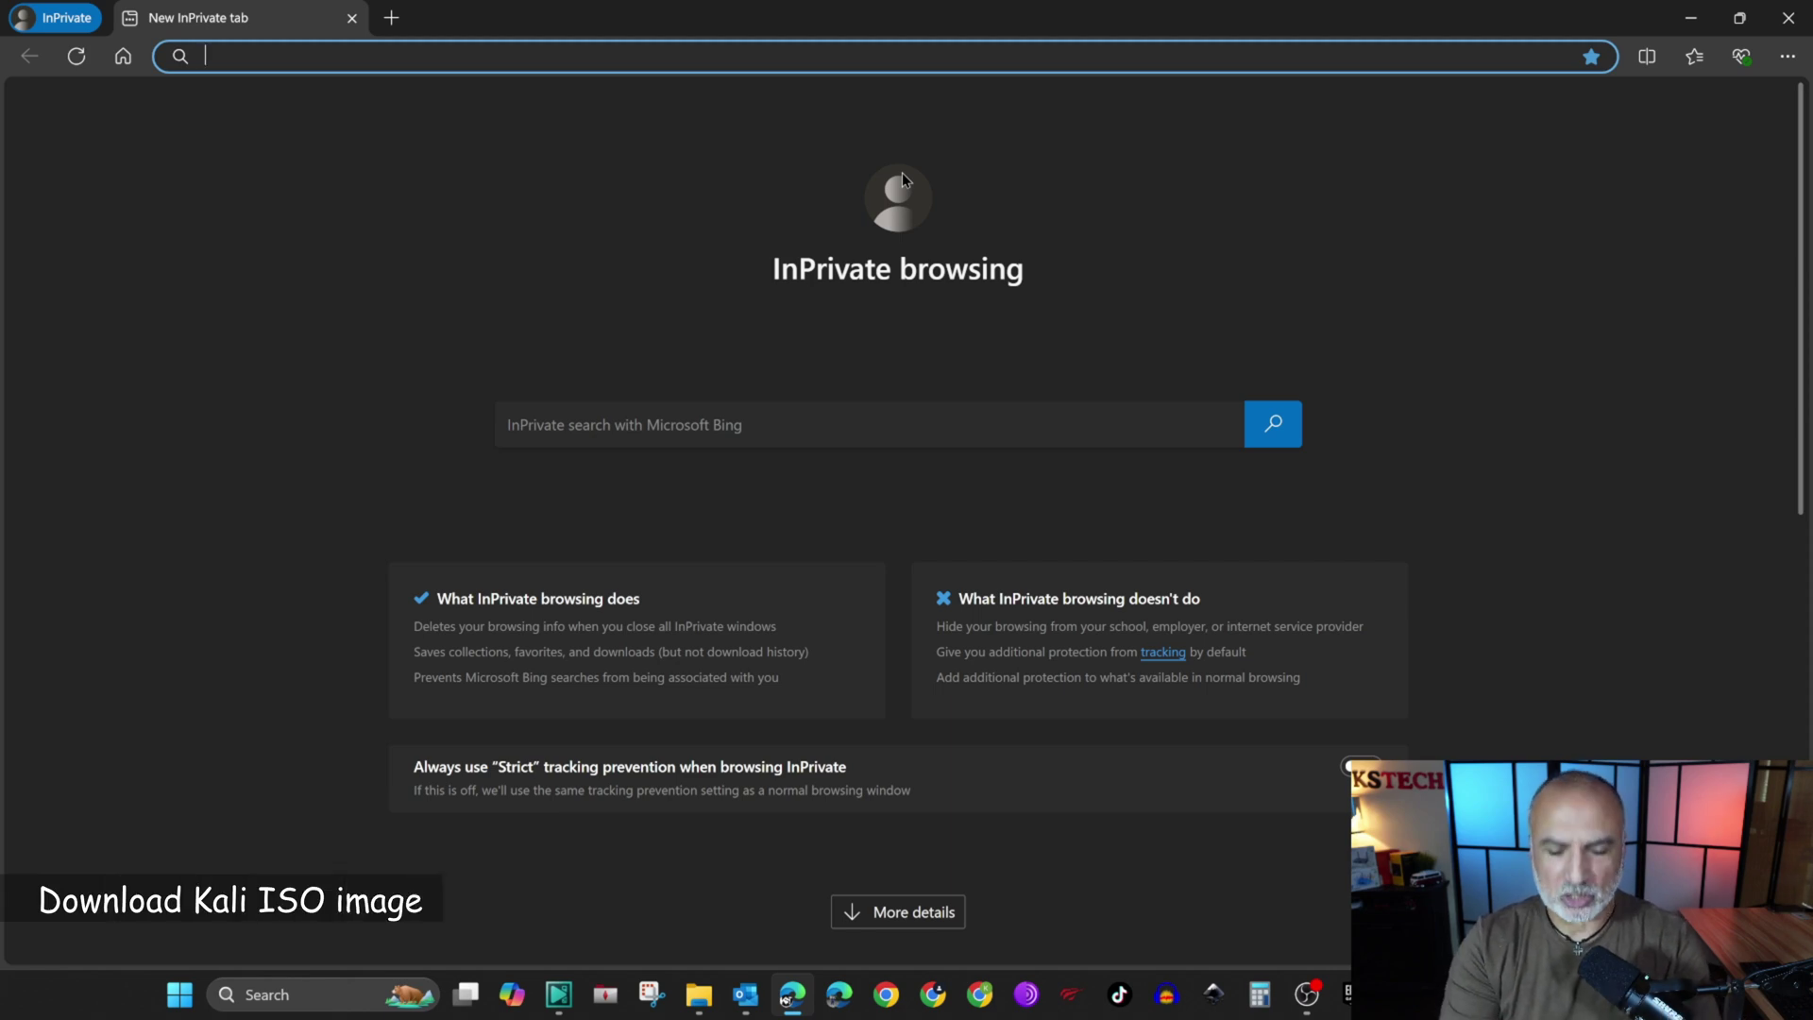
Step: Open kali.org and go to the Installer Images section of the download page
type("kali.org")
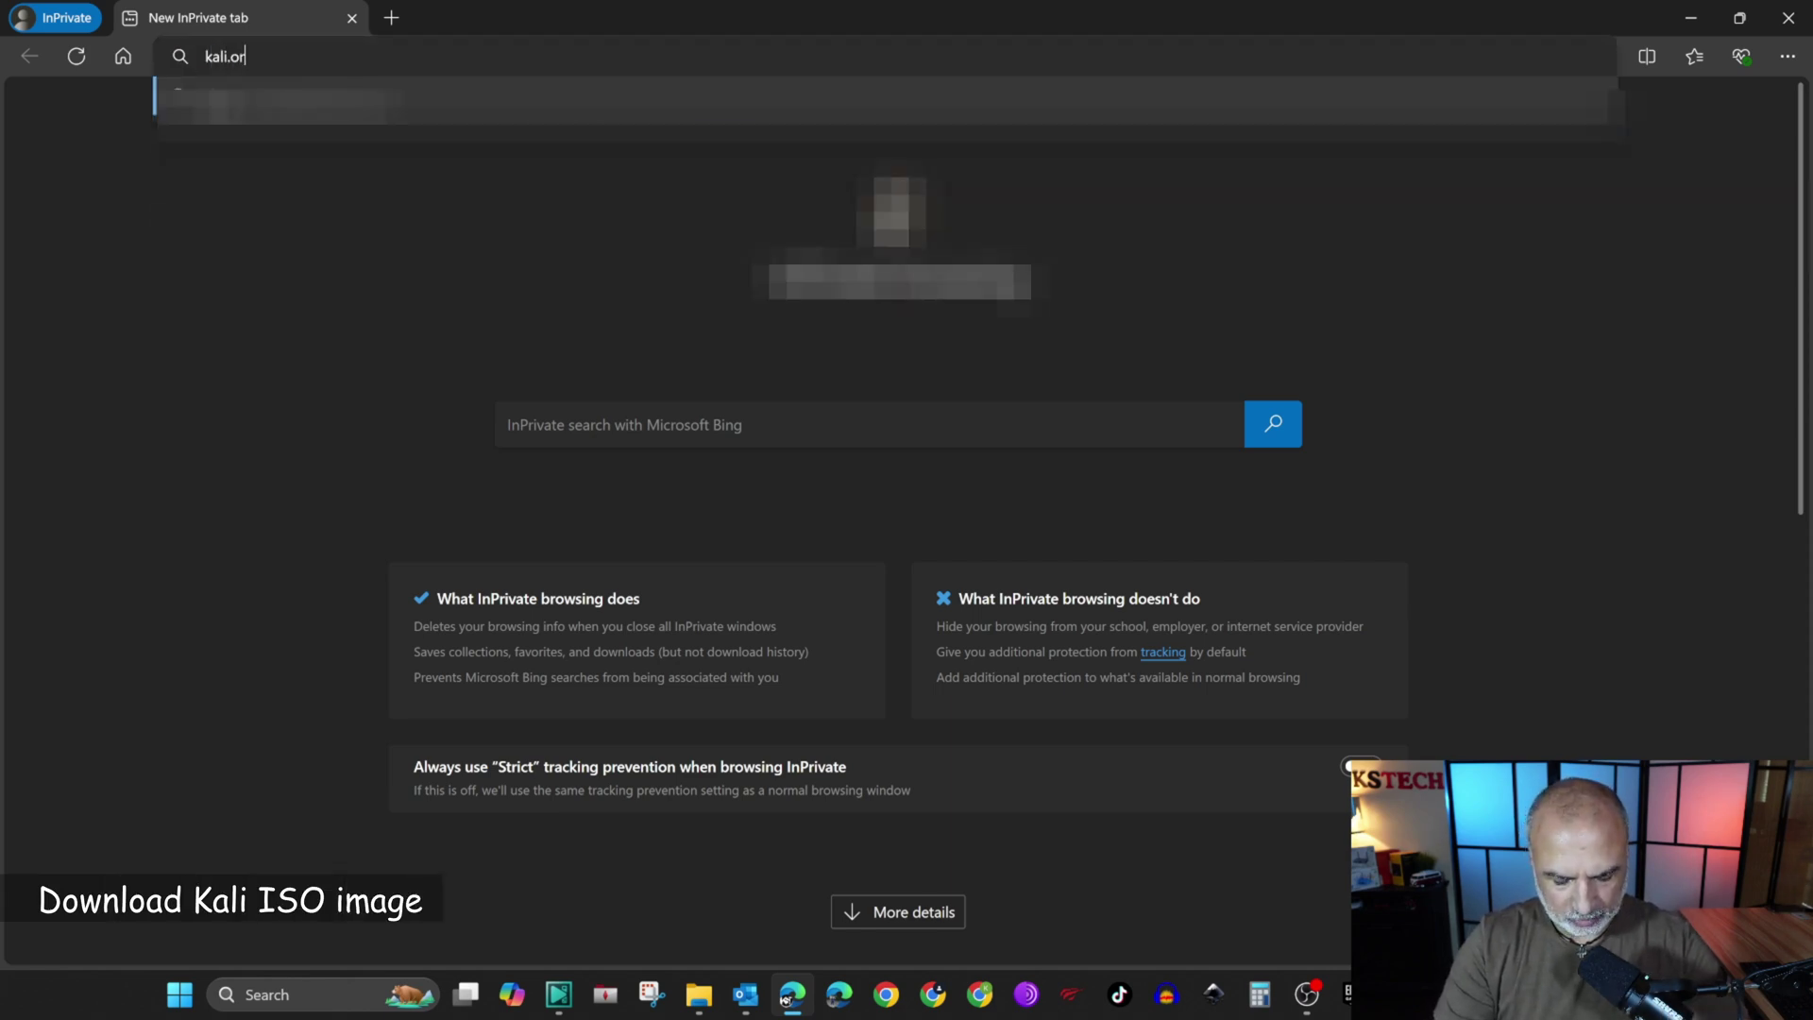
key("Return")
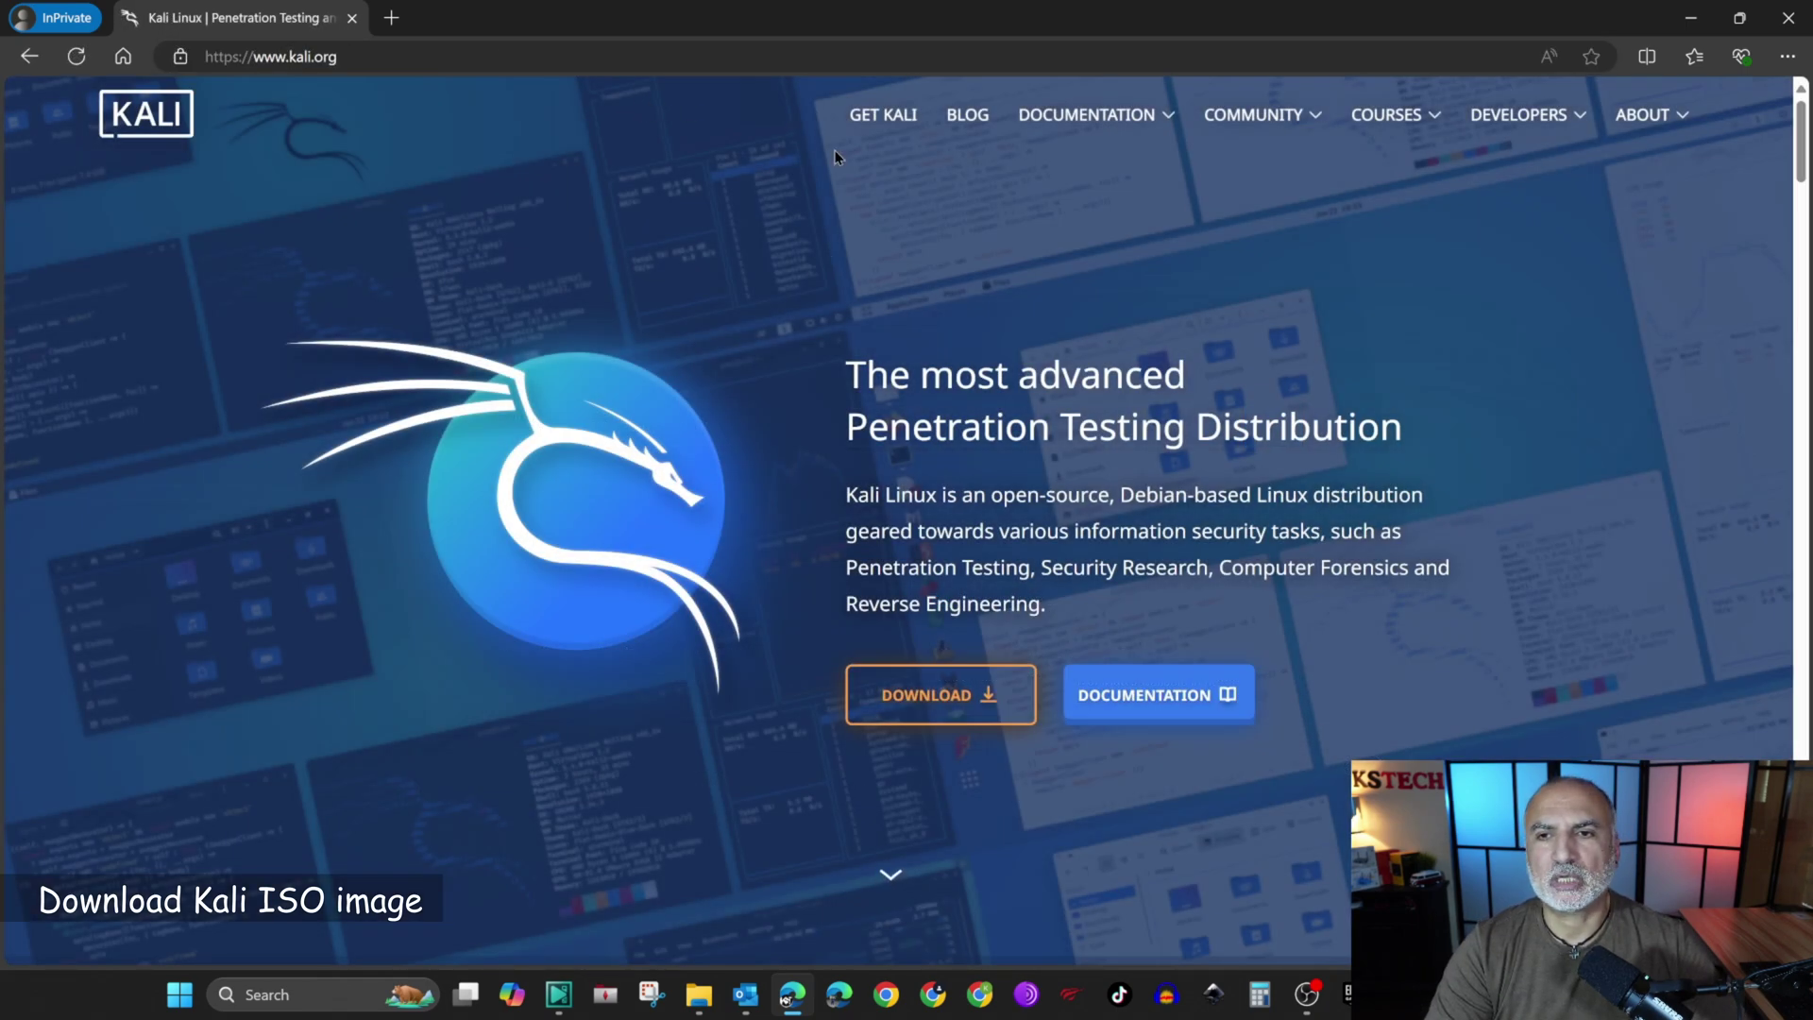
left_click(938, 704)
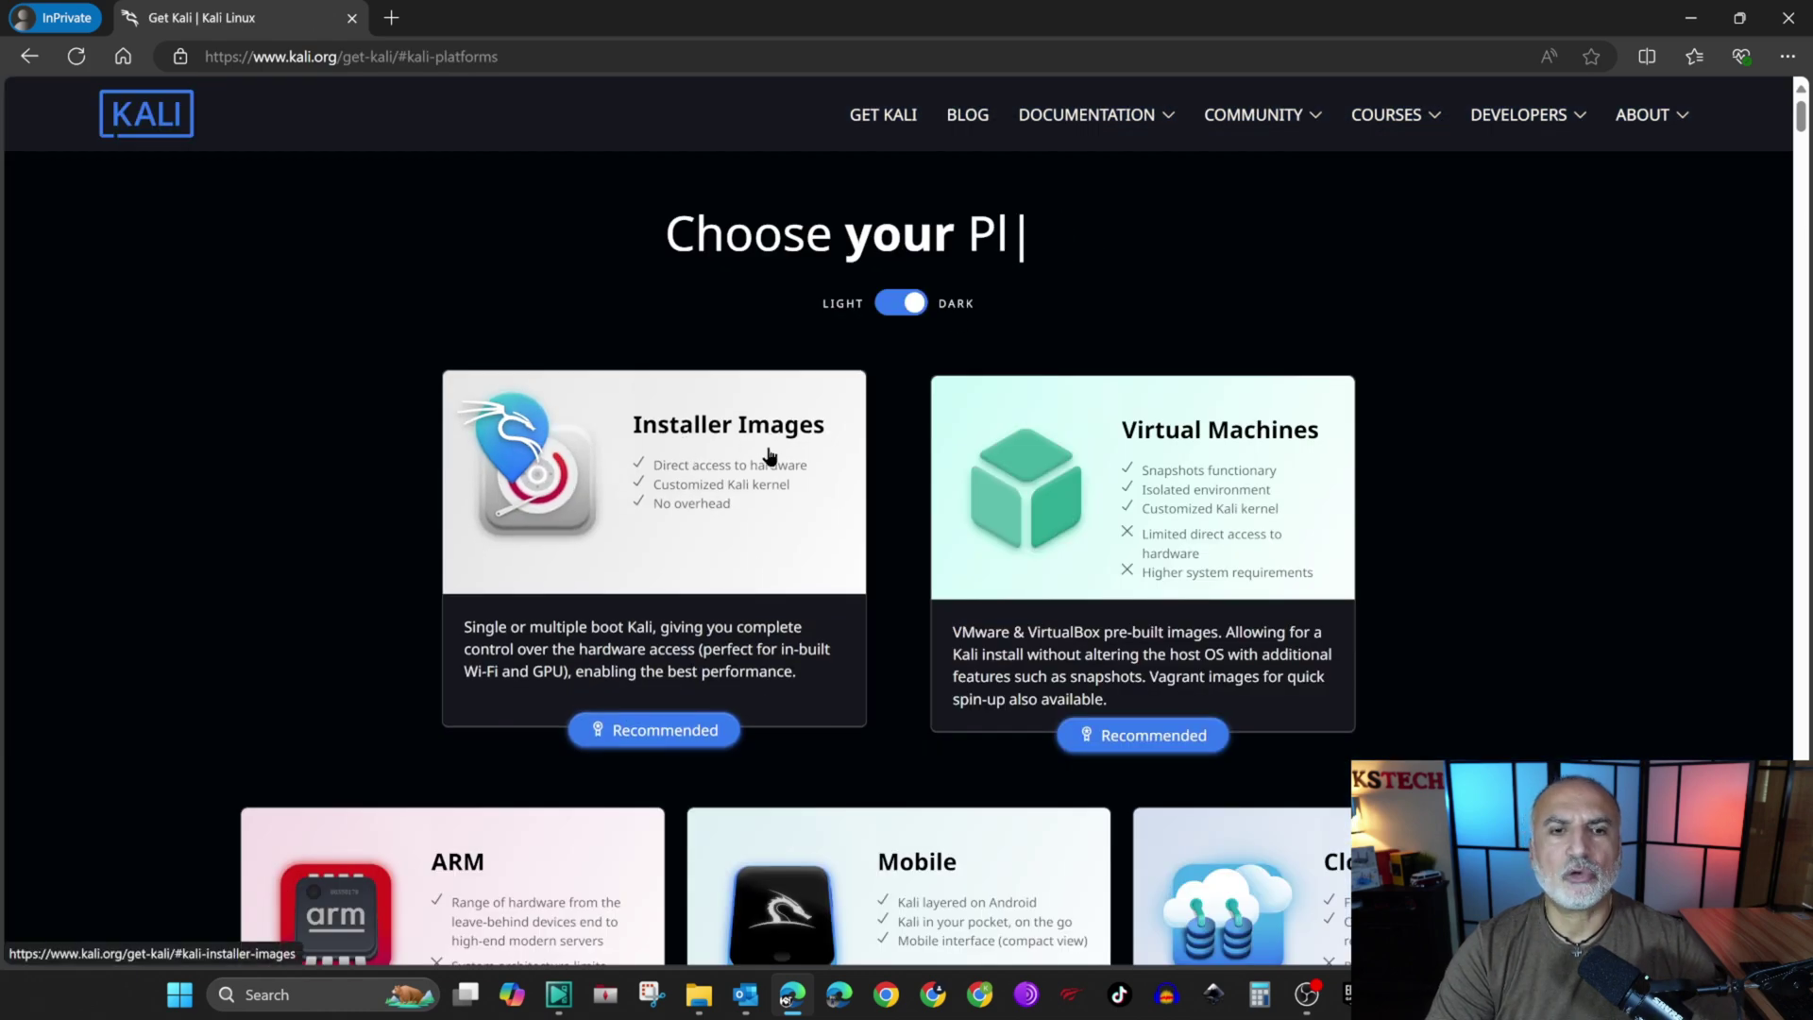
left_click(656, 592)
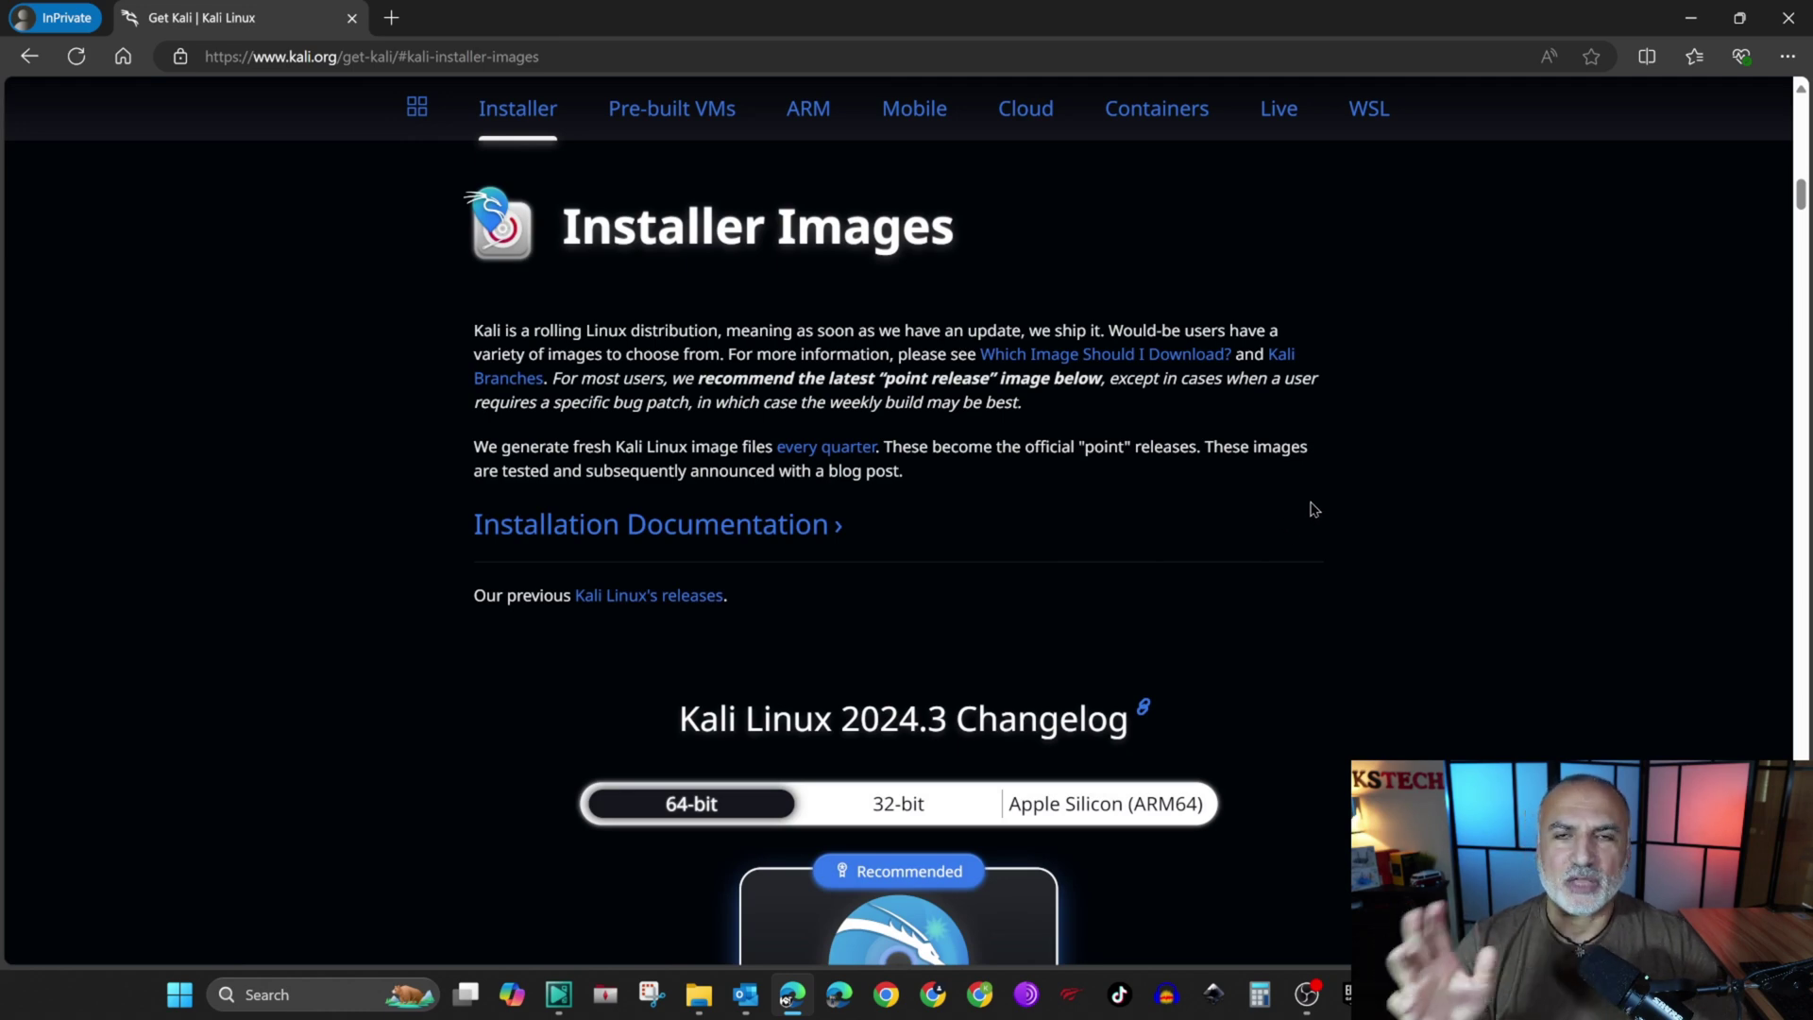
scroll(1319, 497, "down", 5)
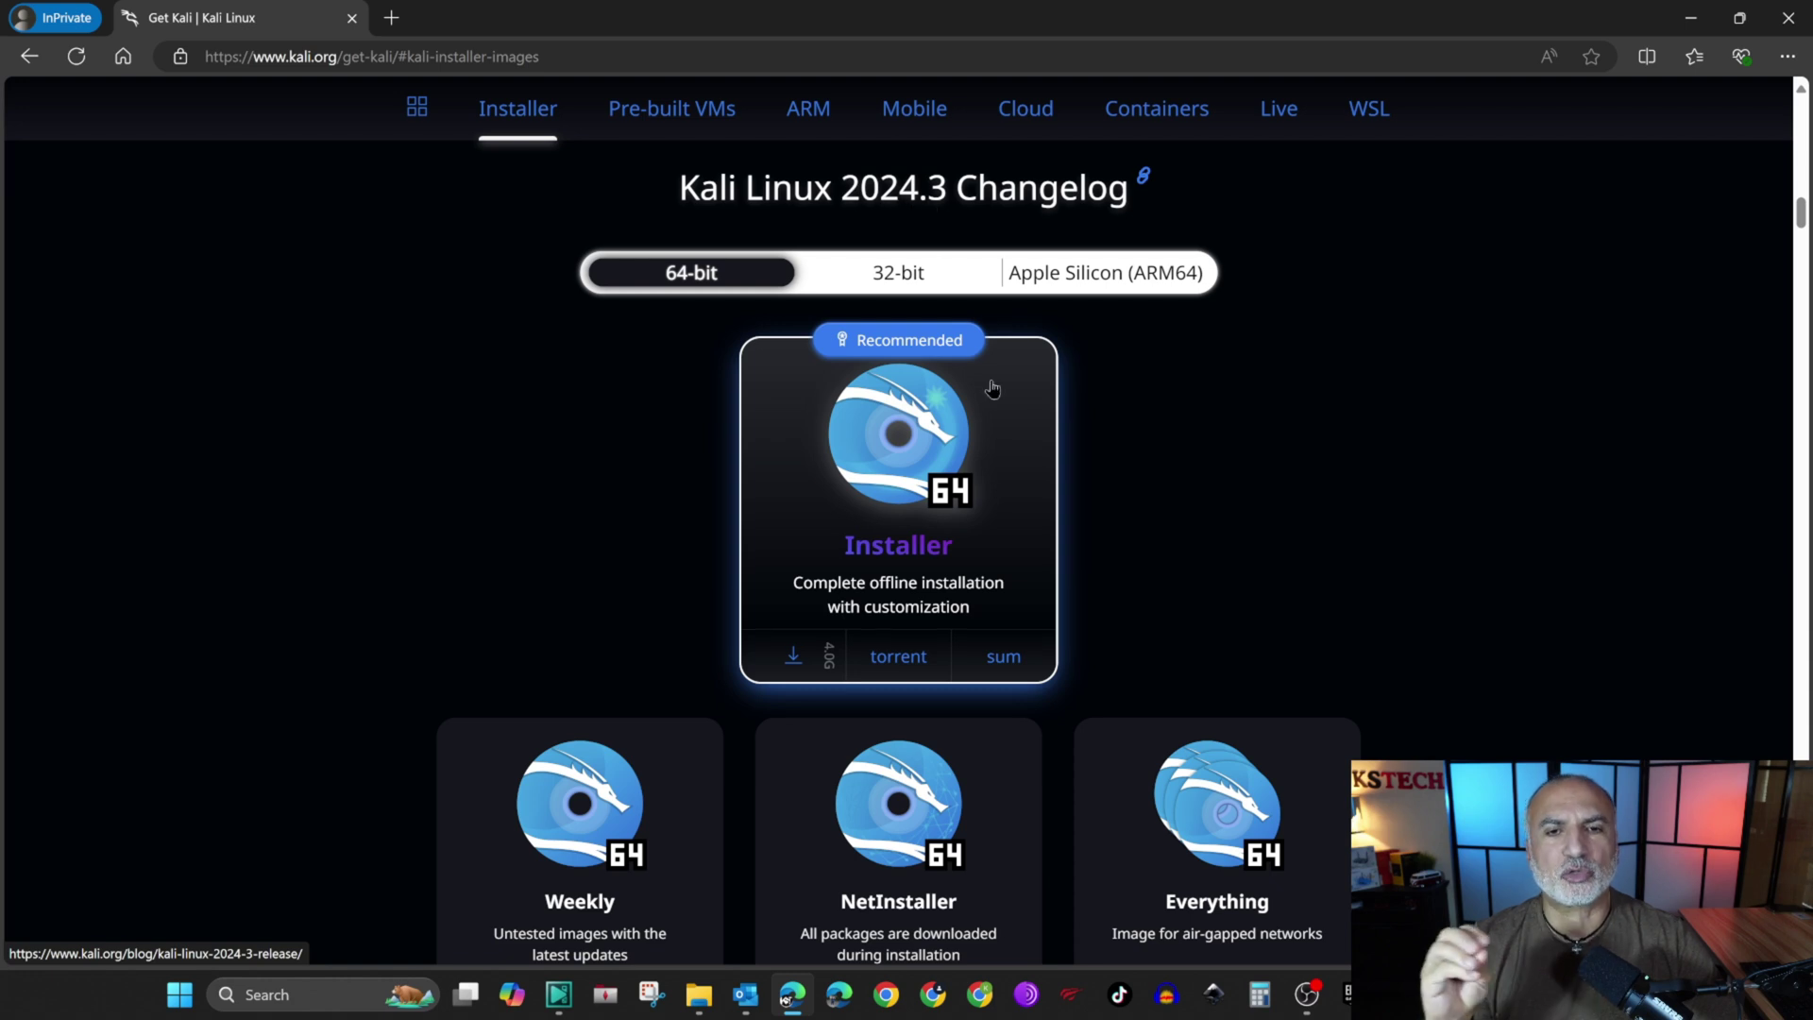
Step: Save the 64-bit Kali 2024.3 installer ISO and cancel the duplicate download
left_click(793, 656)
left_click(1643, 161)
left_click(1624, 200)
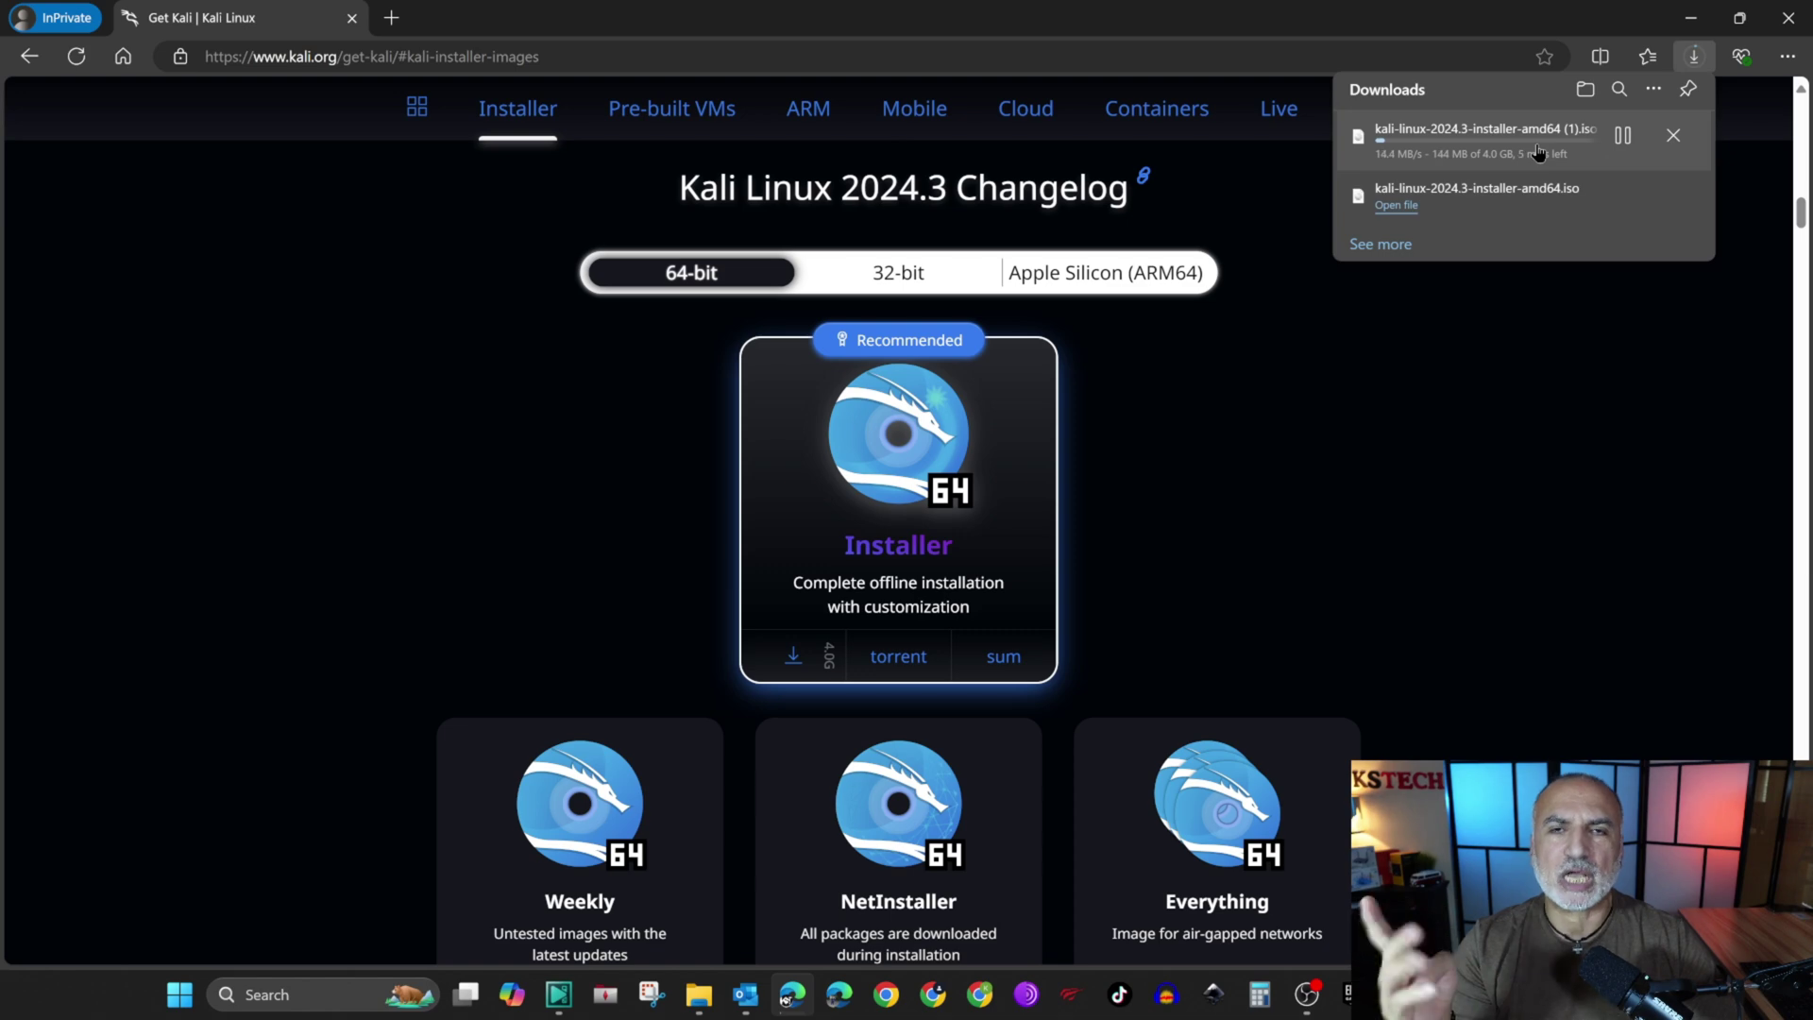
left_click(1679, 139)
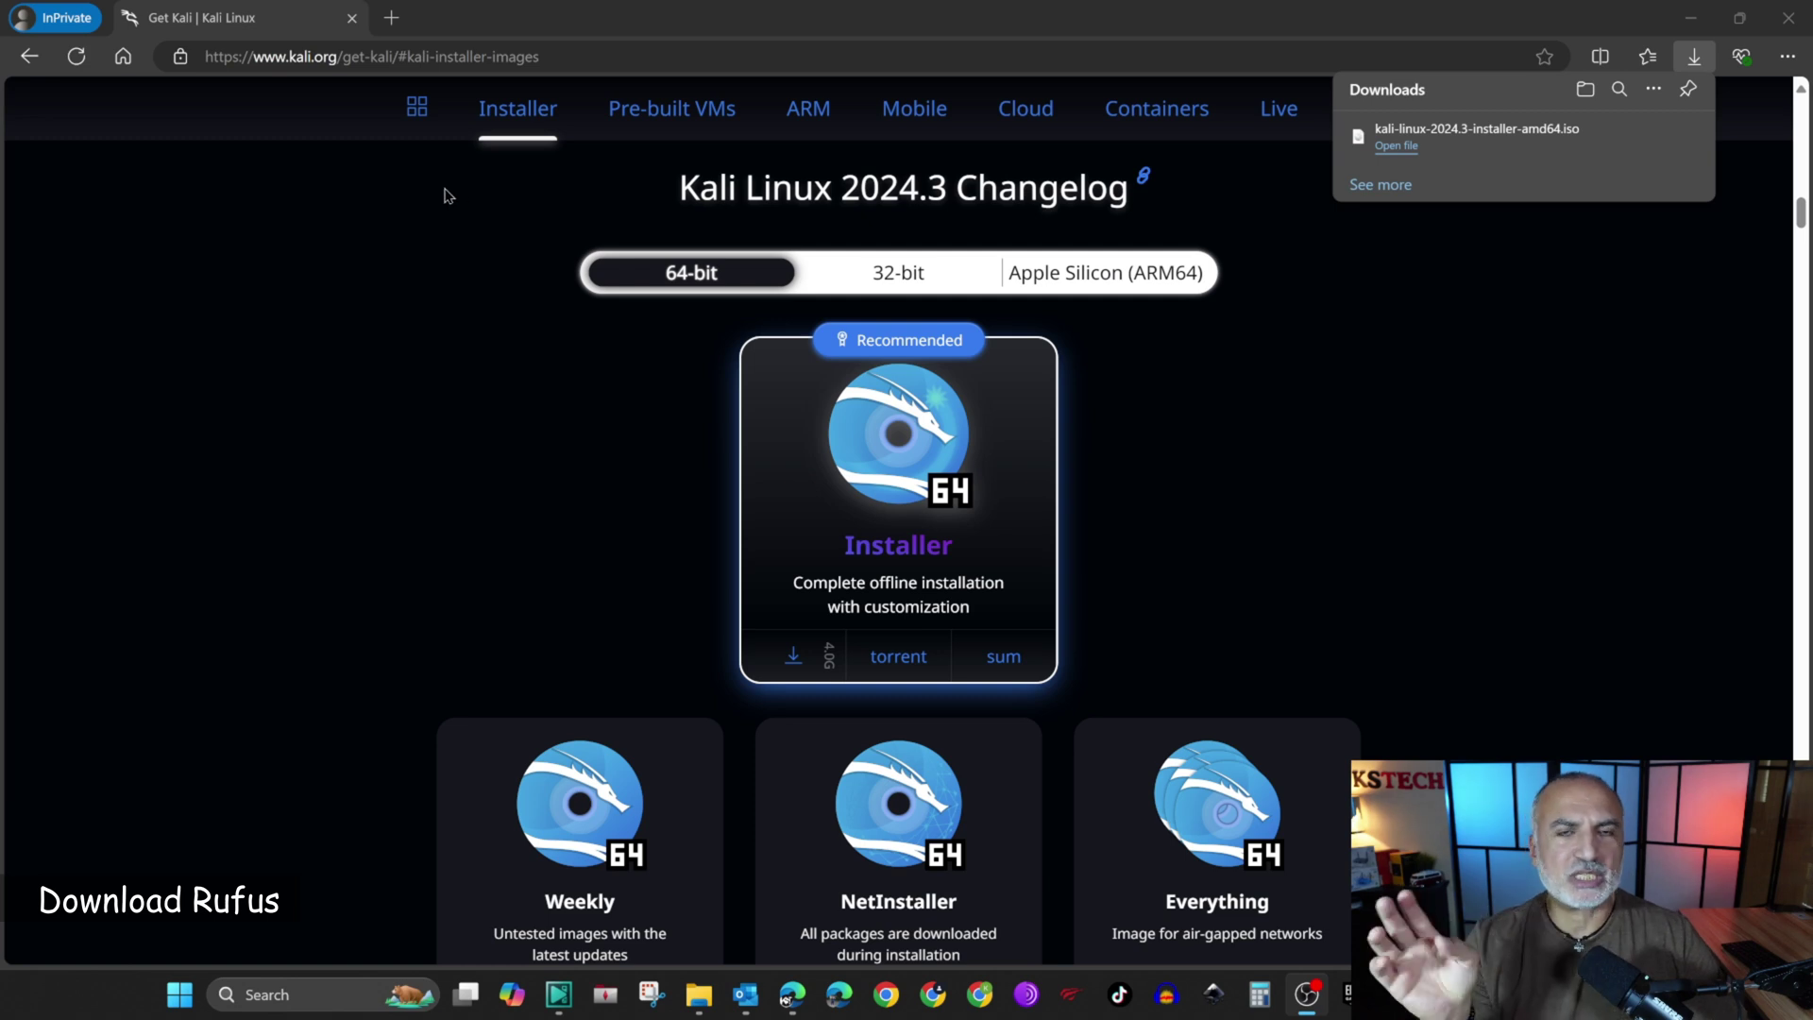
Step: In a new tab, go to rufus.ie and save the portable rufus-4.5p.exe
left_click(390, 23)
type("rufus")
key("Return")
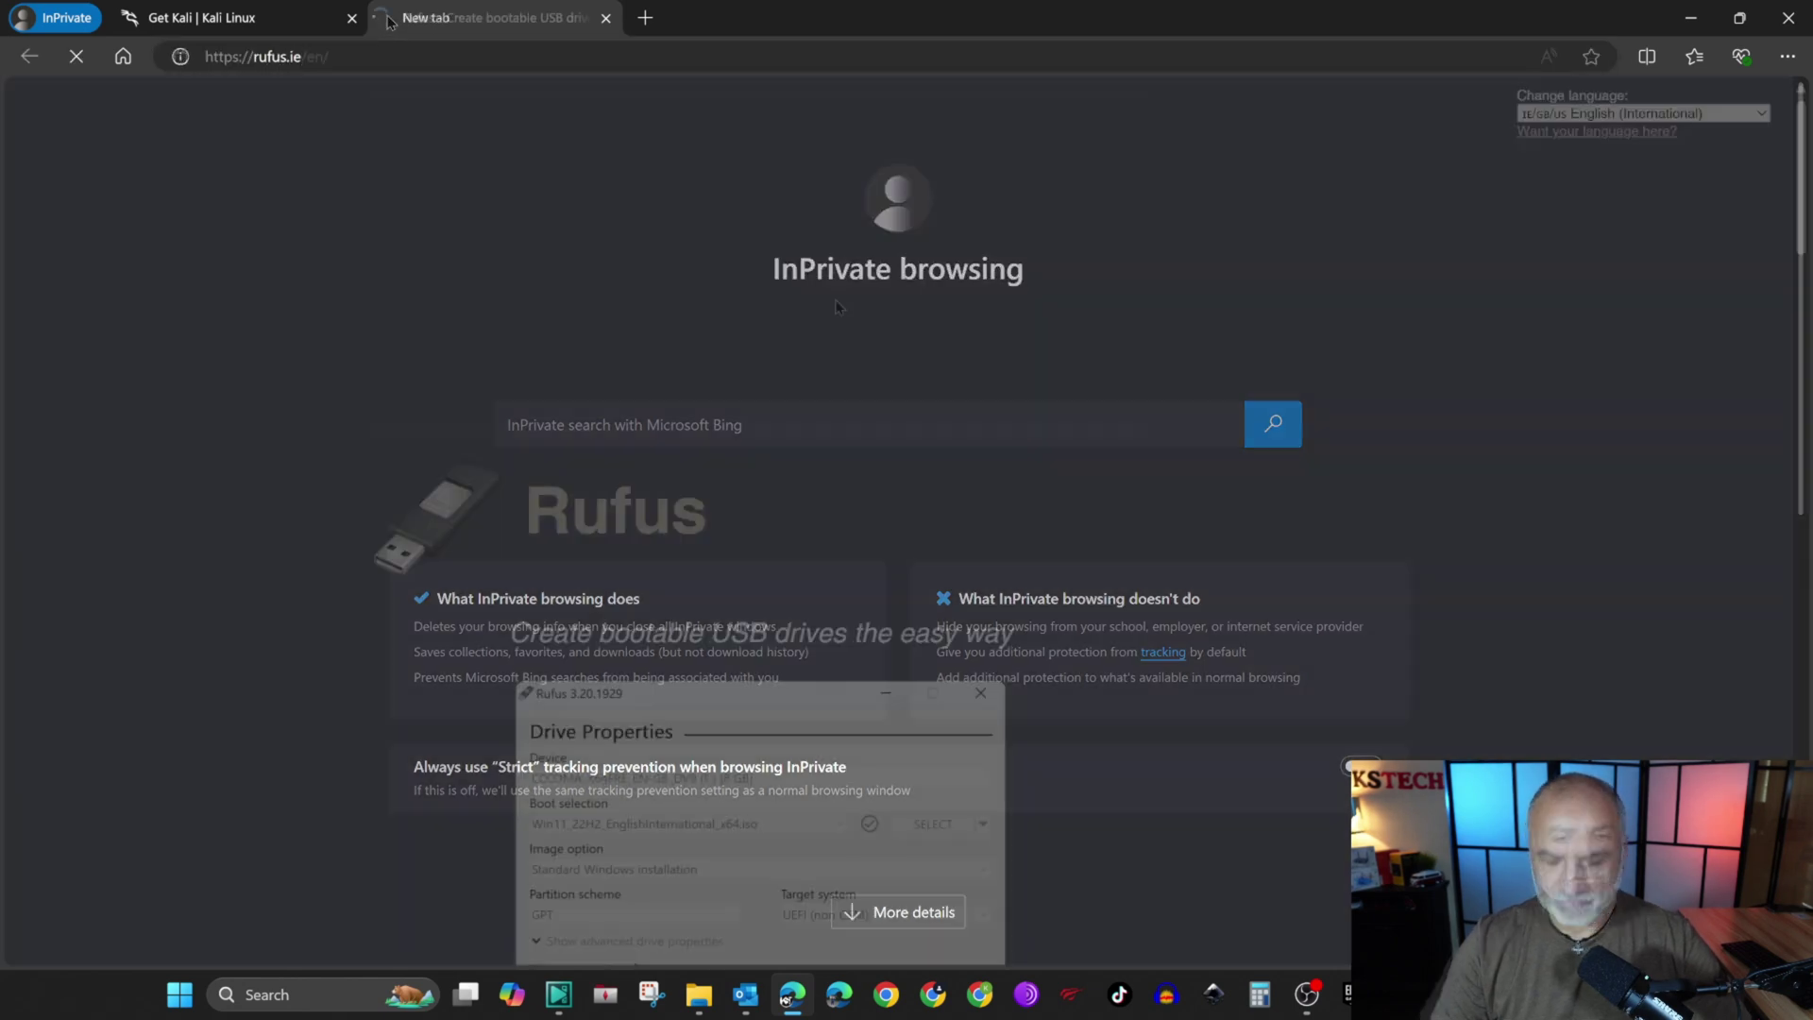
scroll(995, 321, "down", 12)
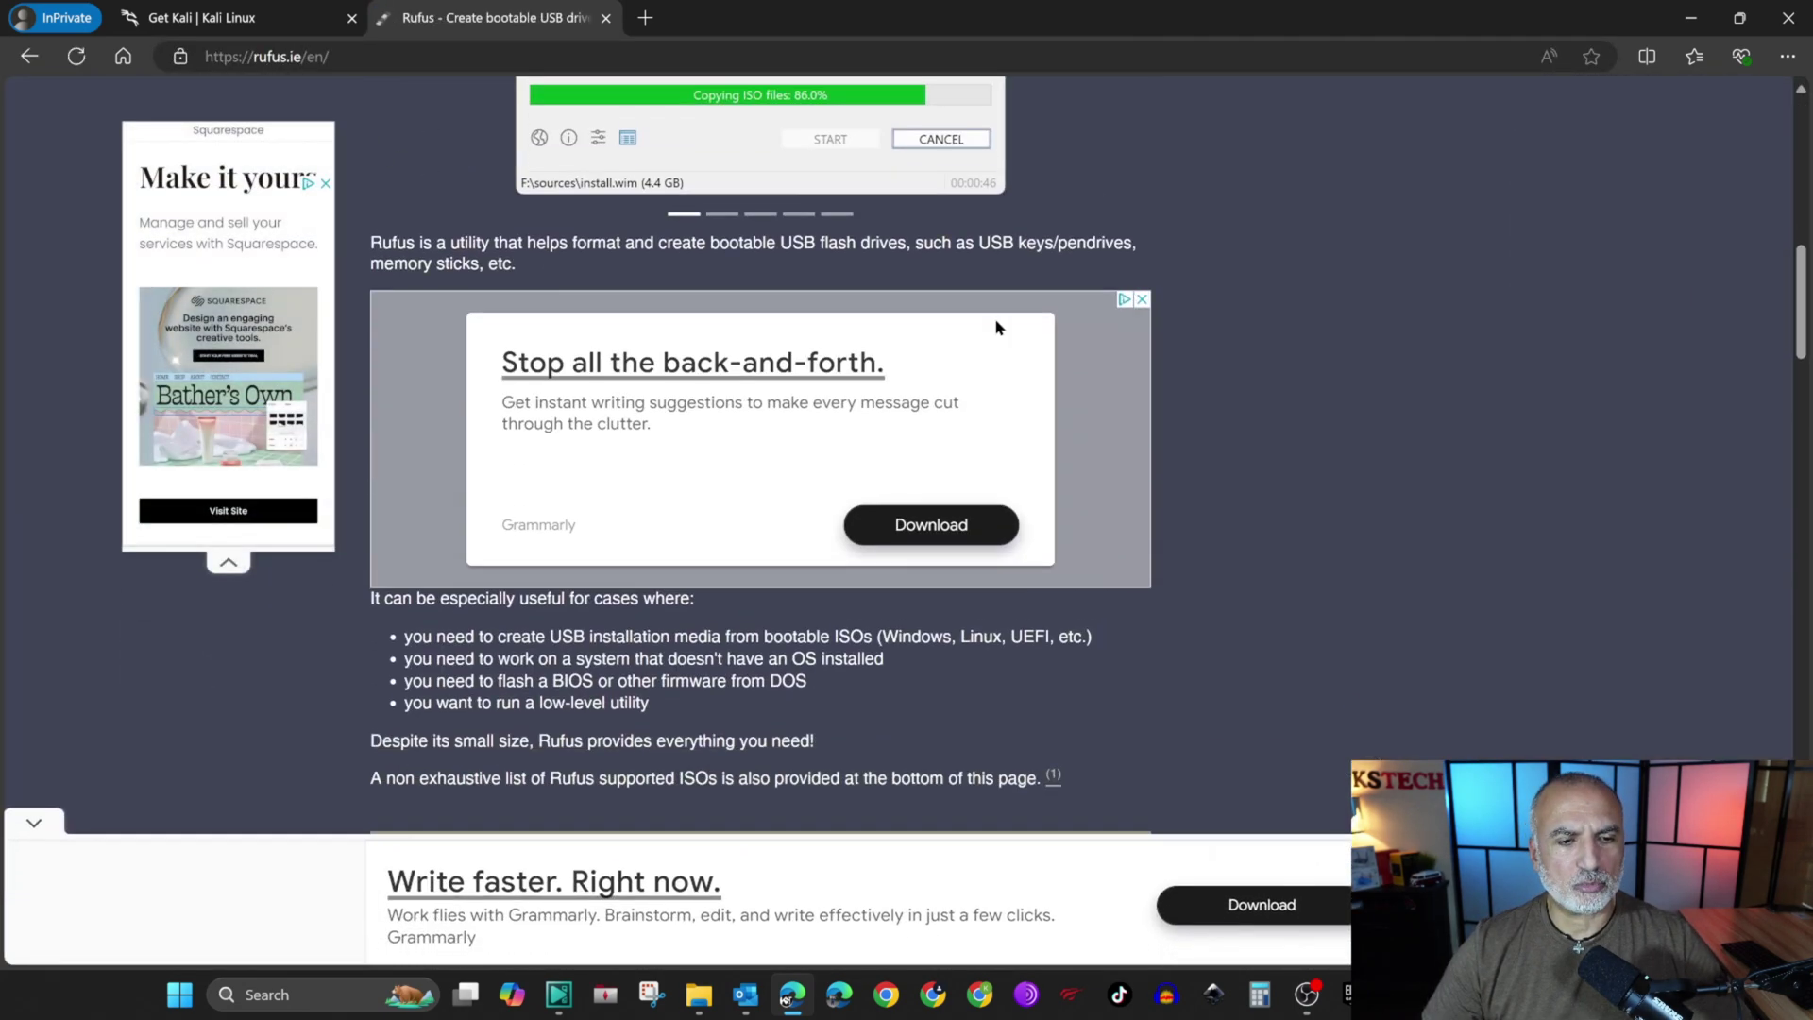
scroll(997, 321, "down", 2)
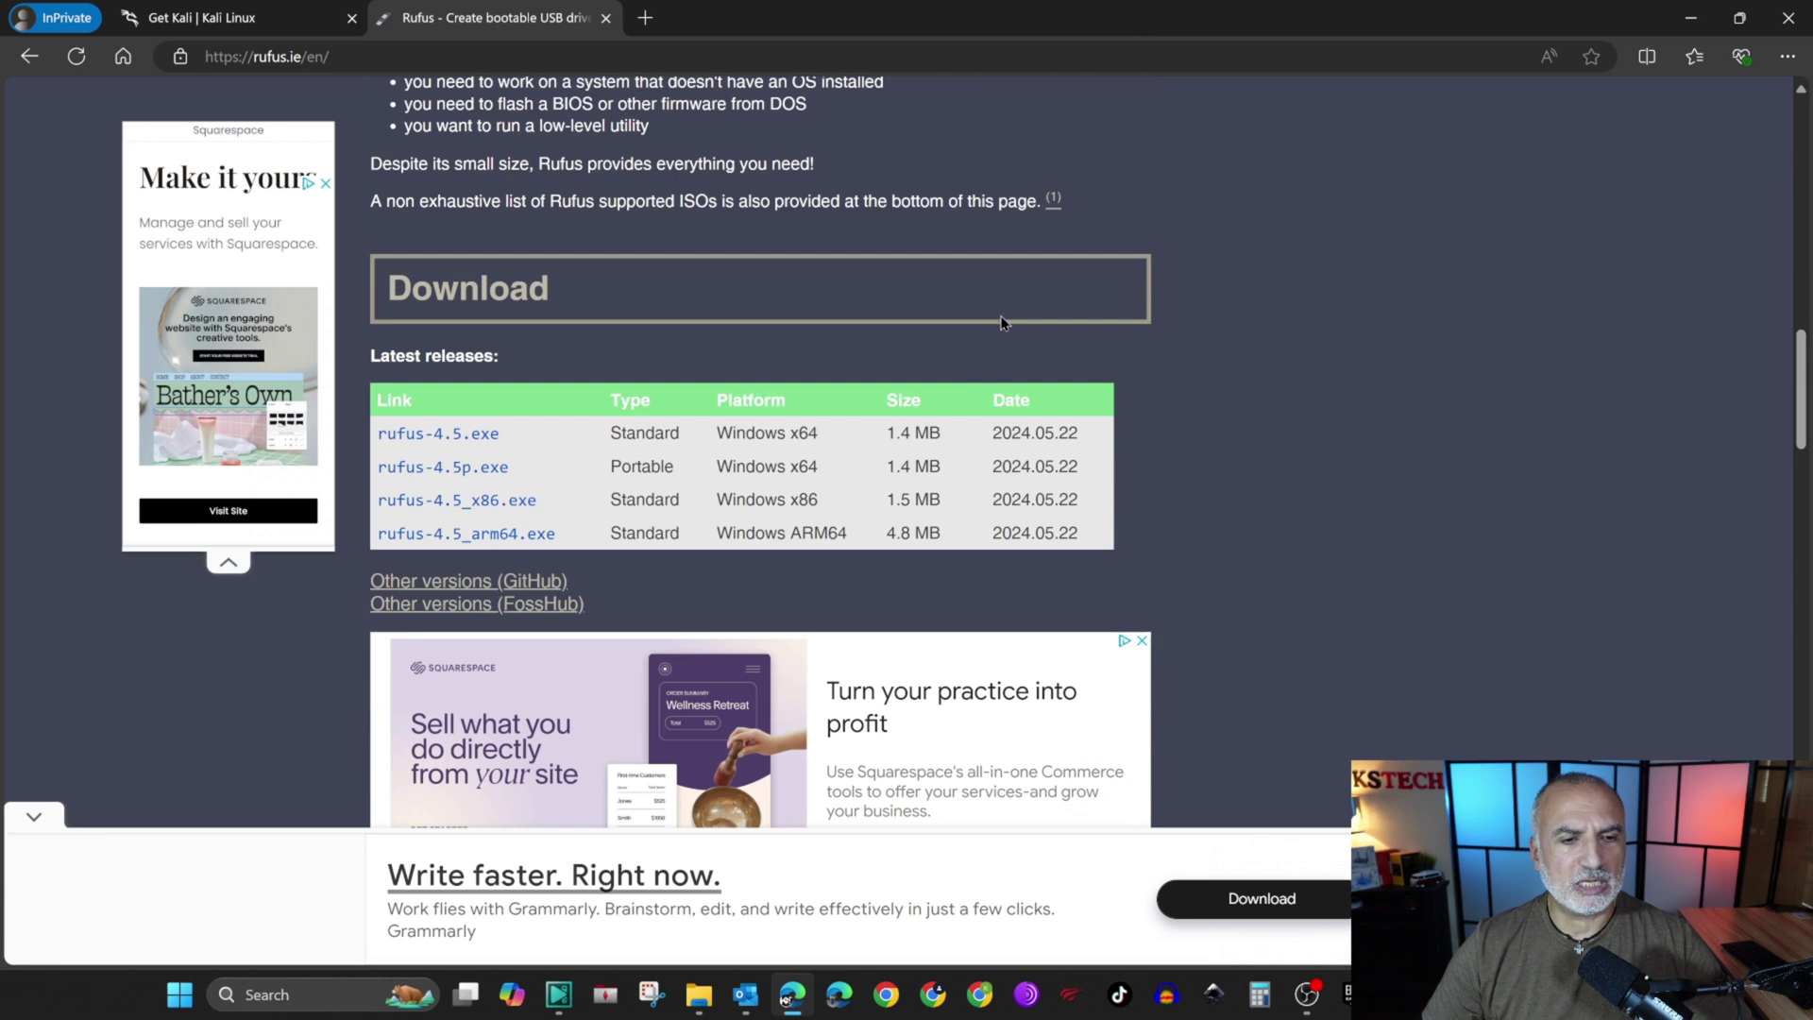
left_click(436, 472)
left_click(1644, 162)
left_click(1622, 196)
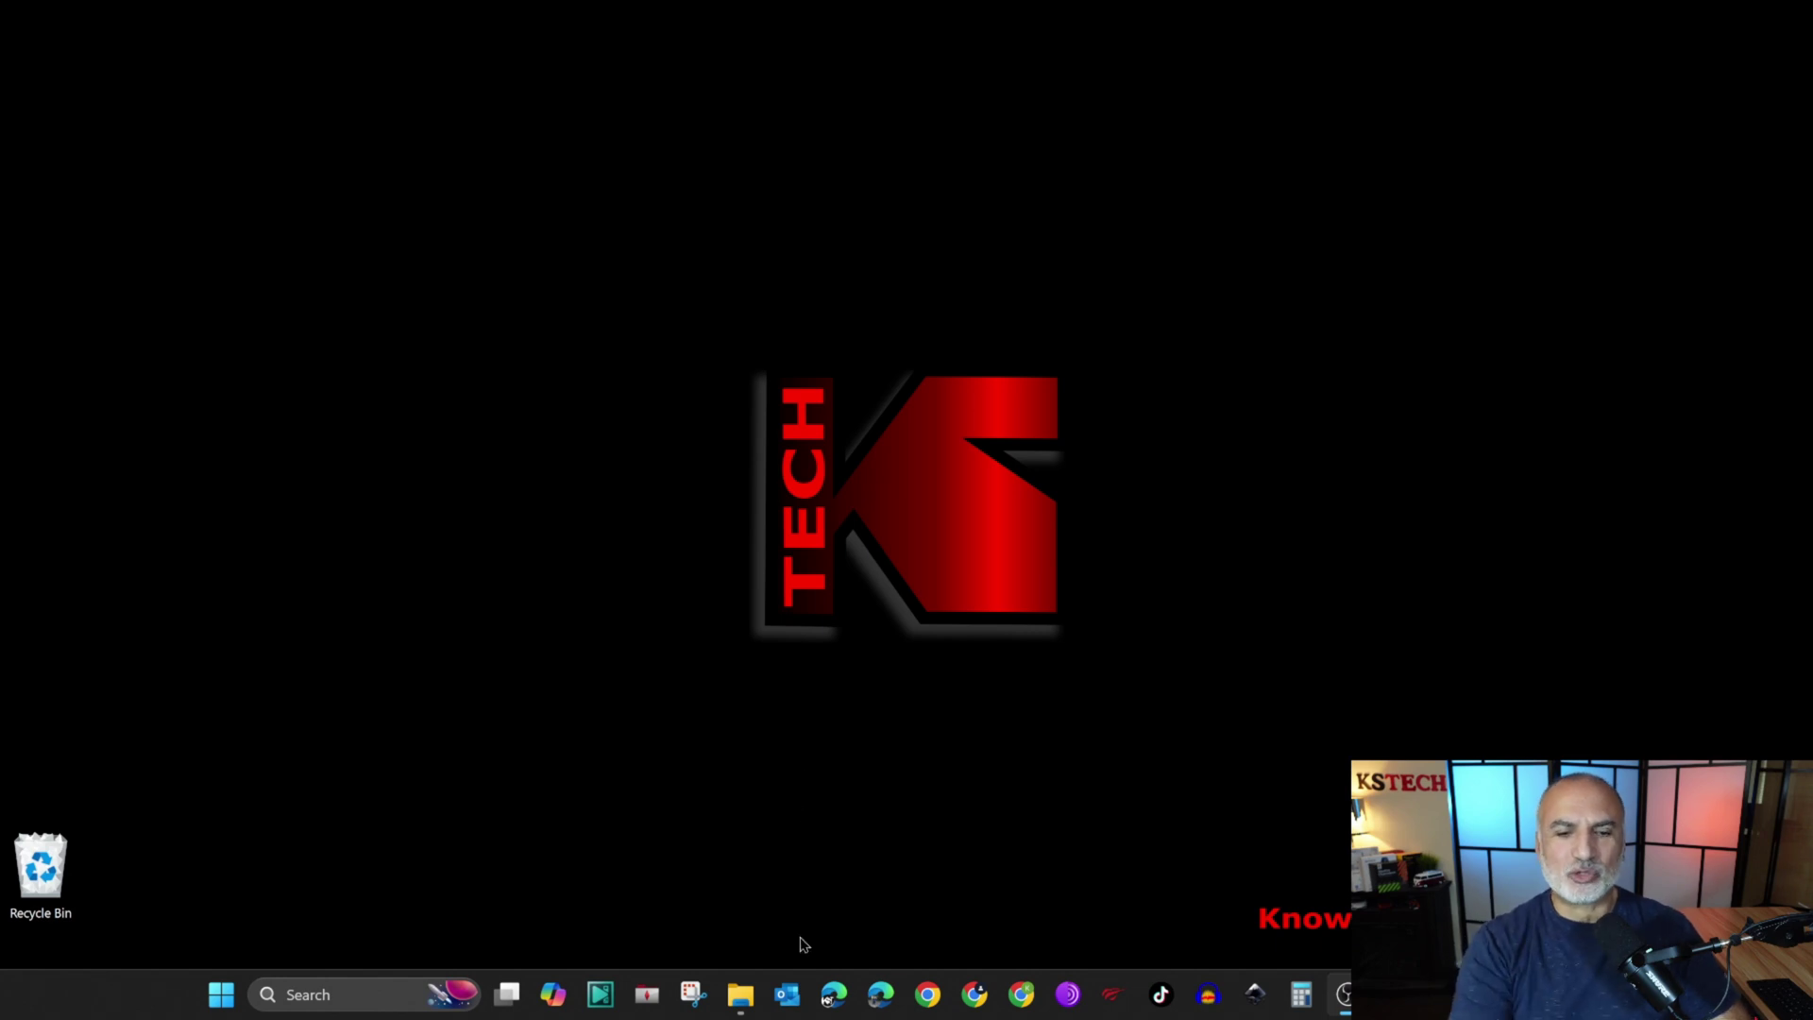
Step: Run rufus-4.5p.exe from Downloads, approving the UAC prompt and online update checks
left_click(743, 996)
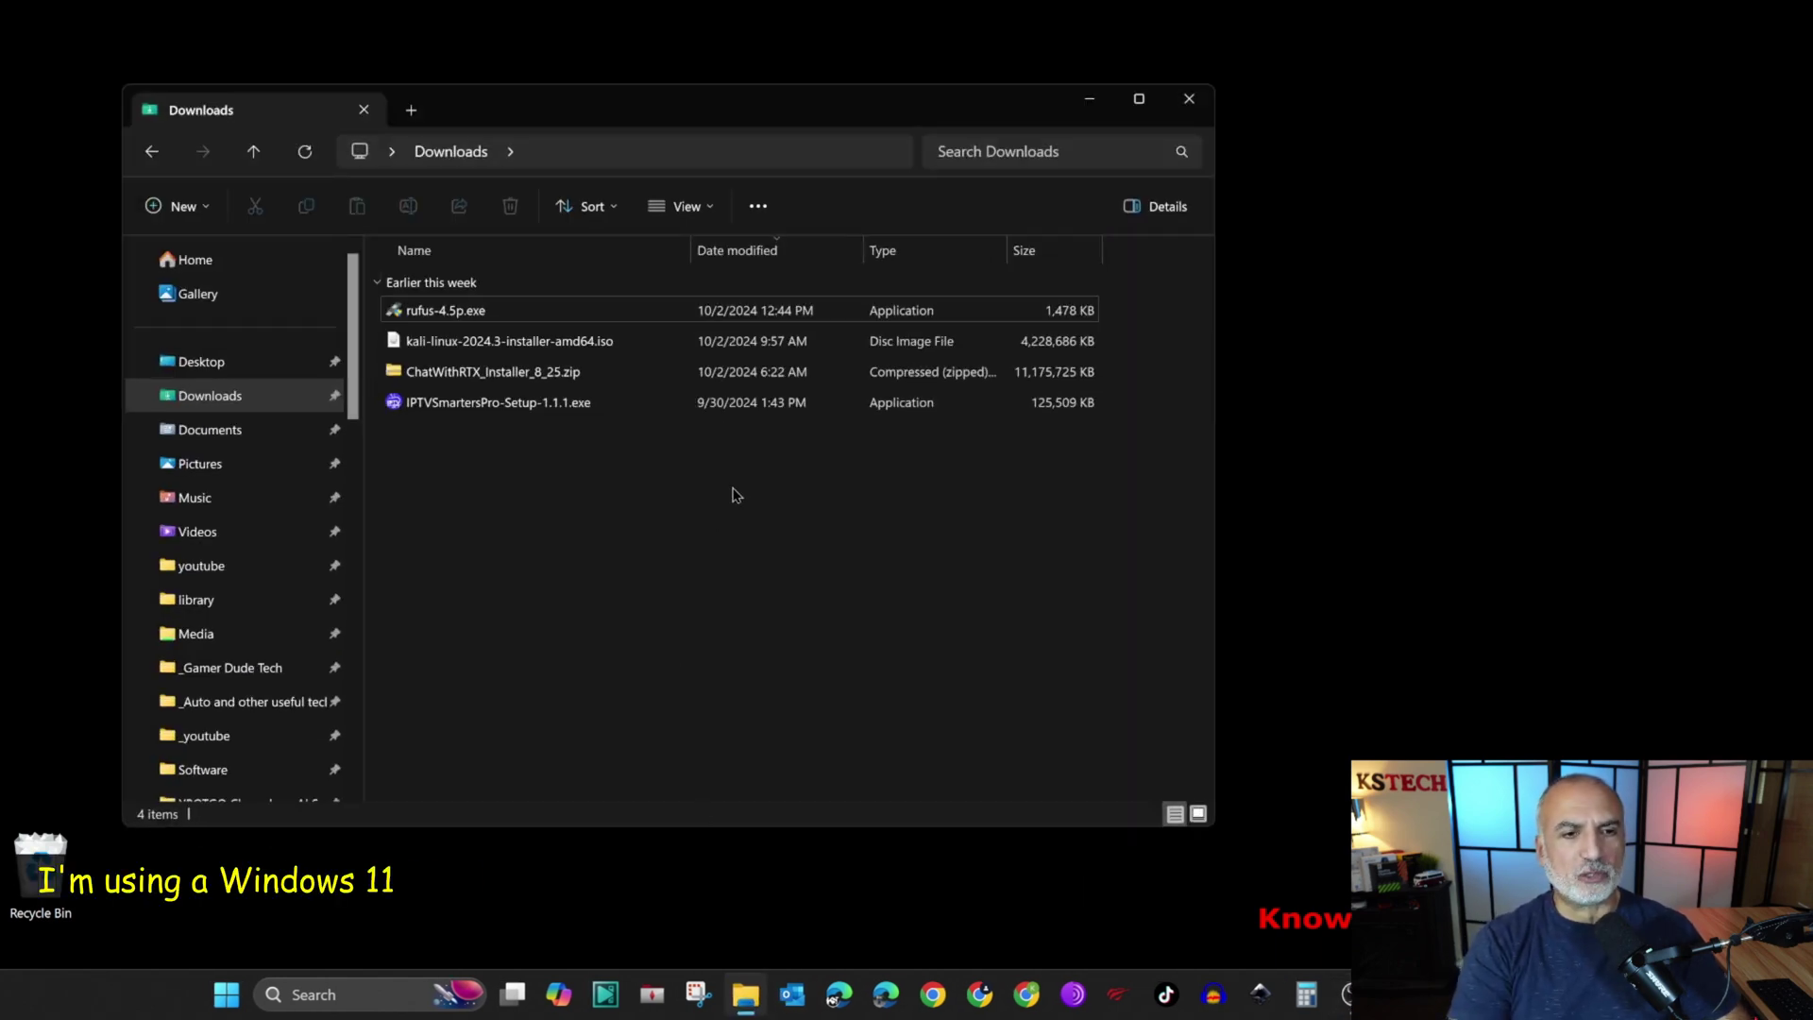
double_click(435, 314)
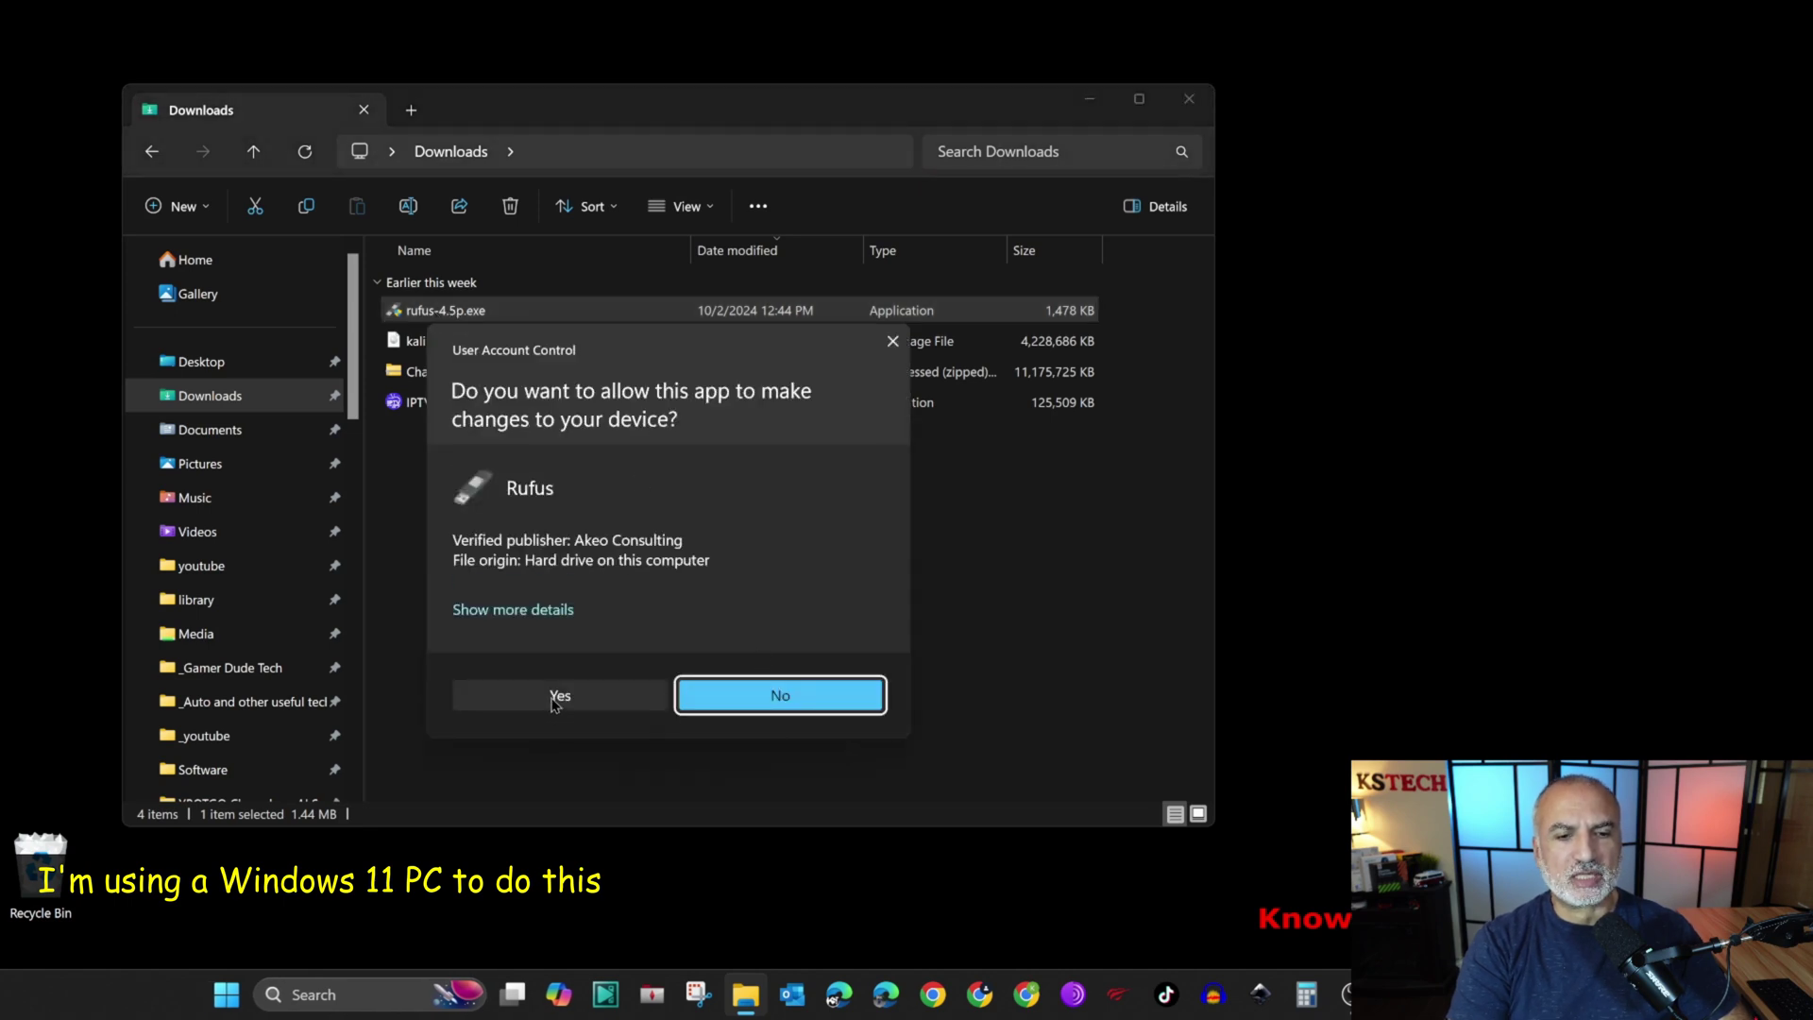
left_click(557, 696)
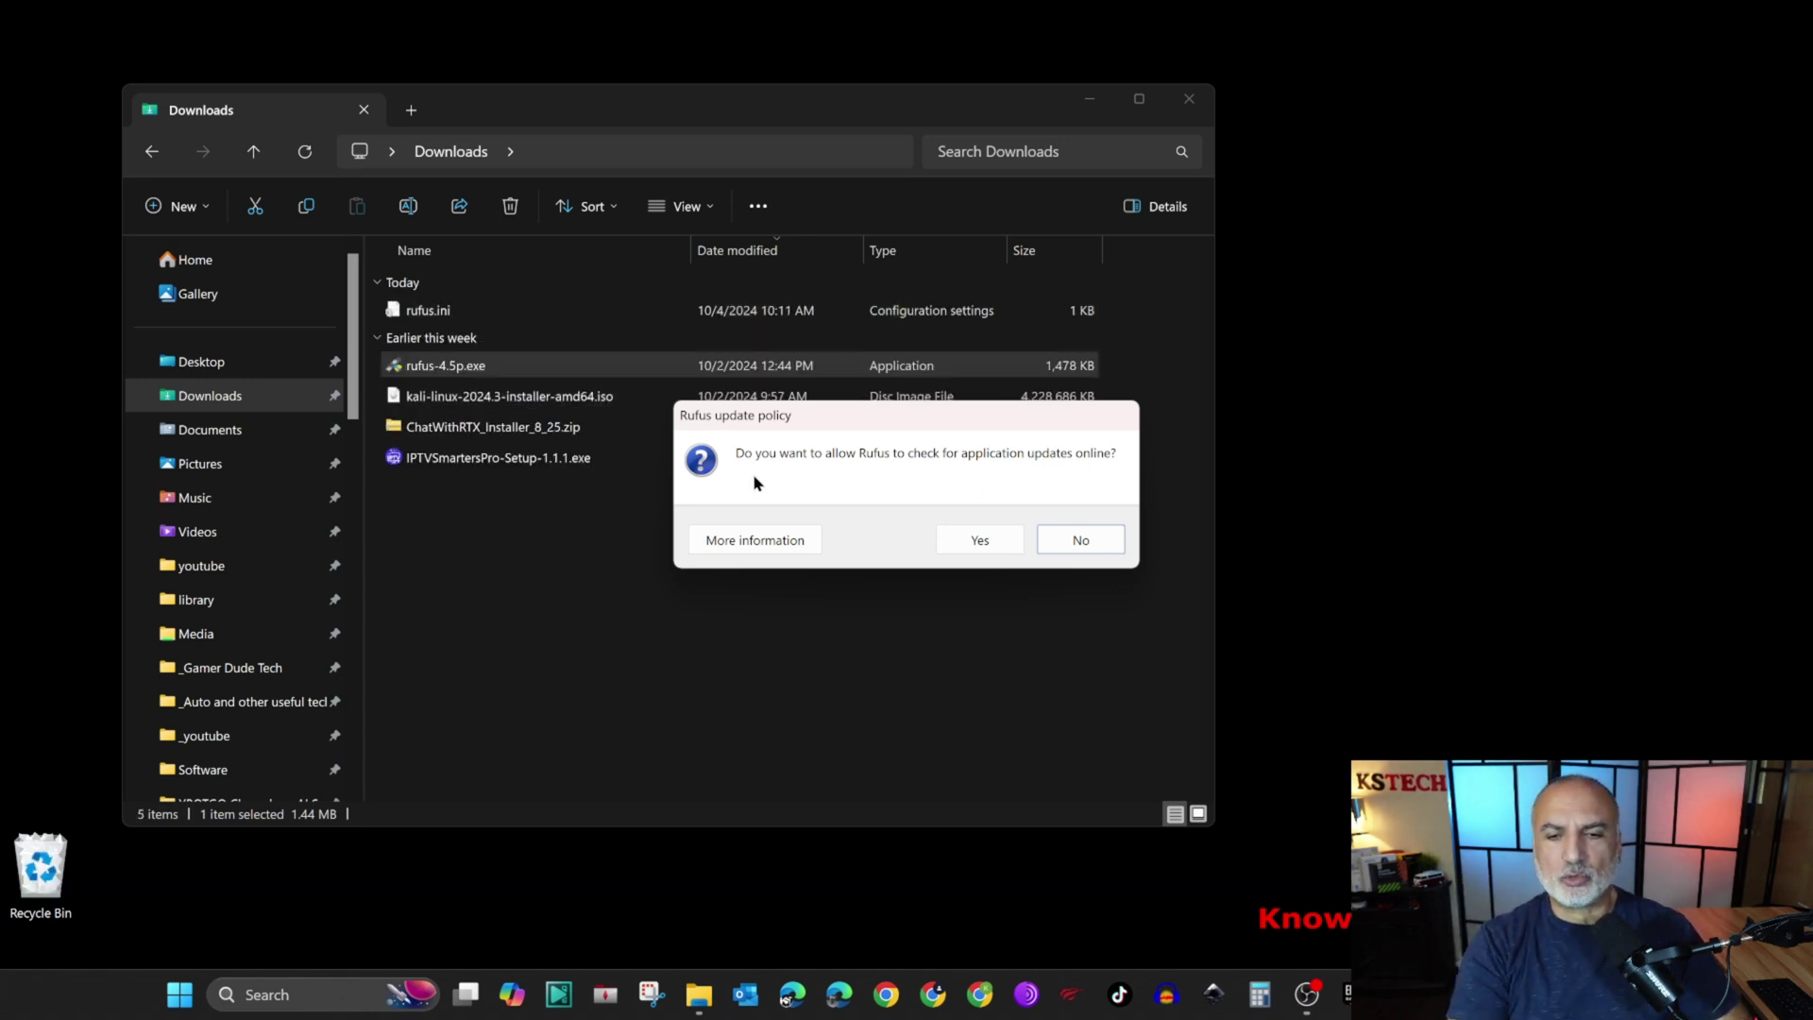
left_click(982, 539)
Step: Keep the 256 GB USB drive, load kali-linux-2024.3-installer-amd64.iso as boot image, and start writing
left_click(1090, 102)
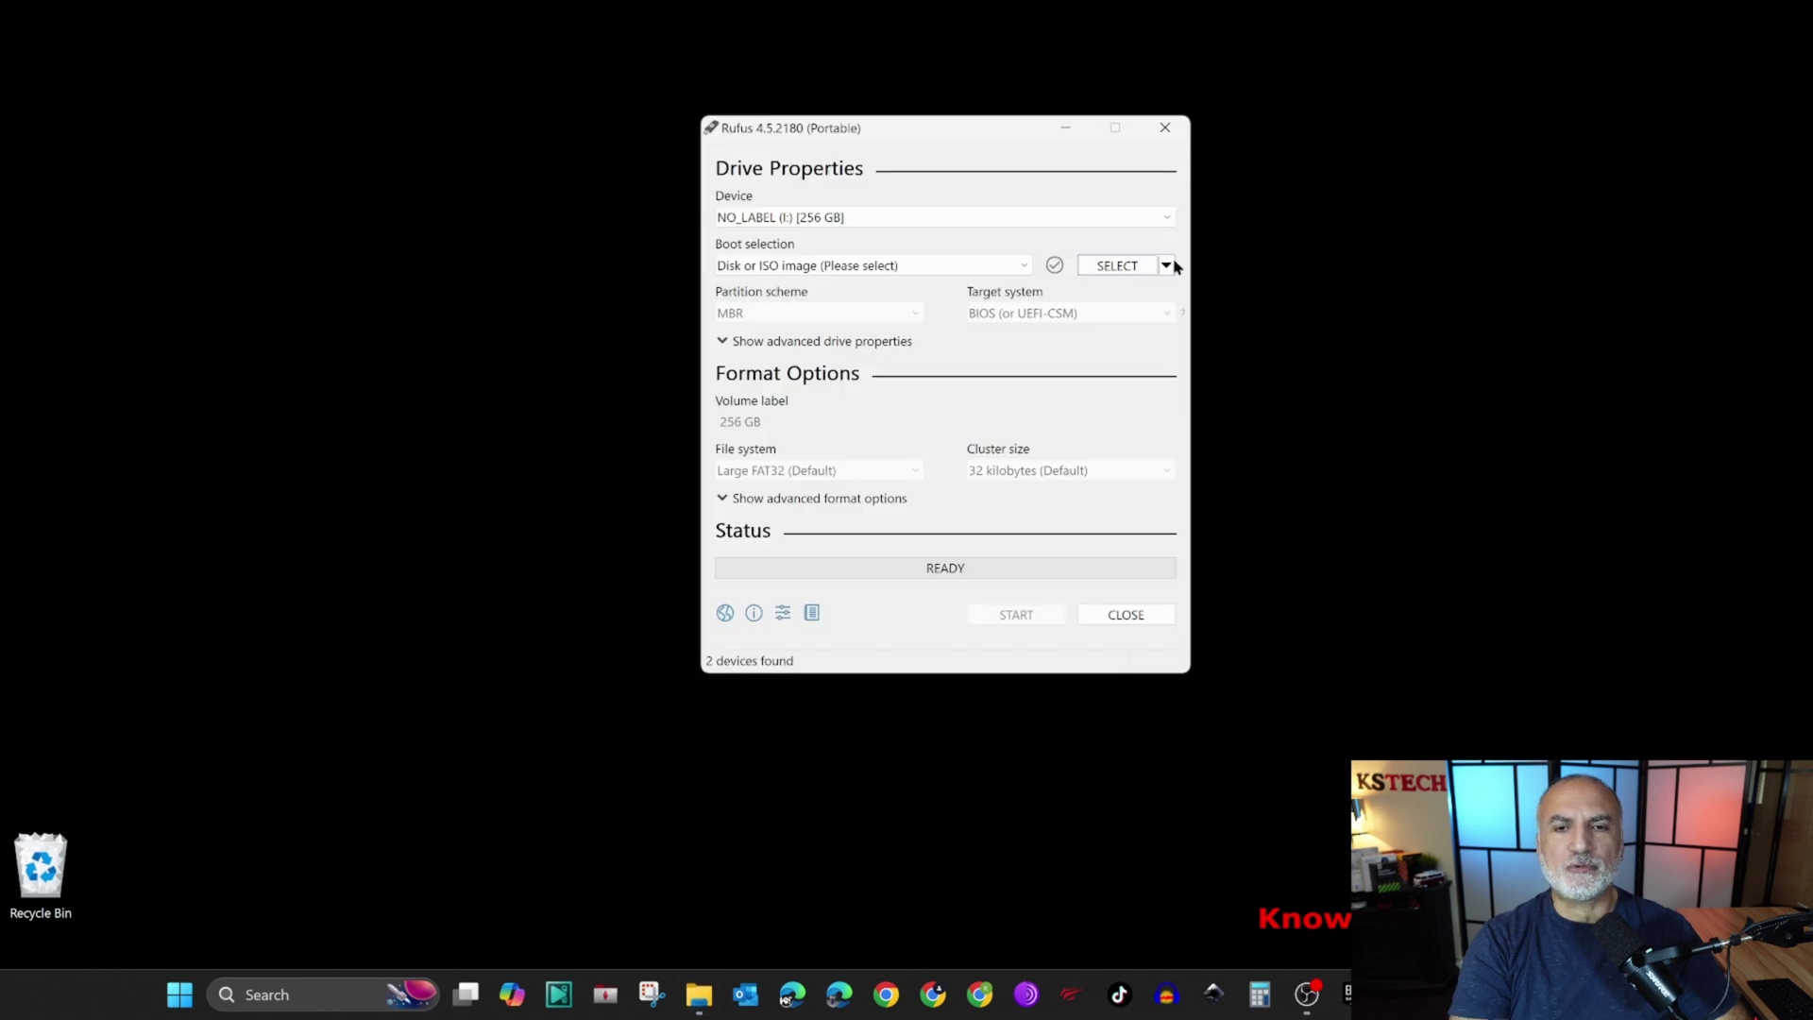
left_click(884, 219)
left_click(884, 219)
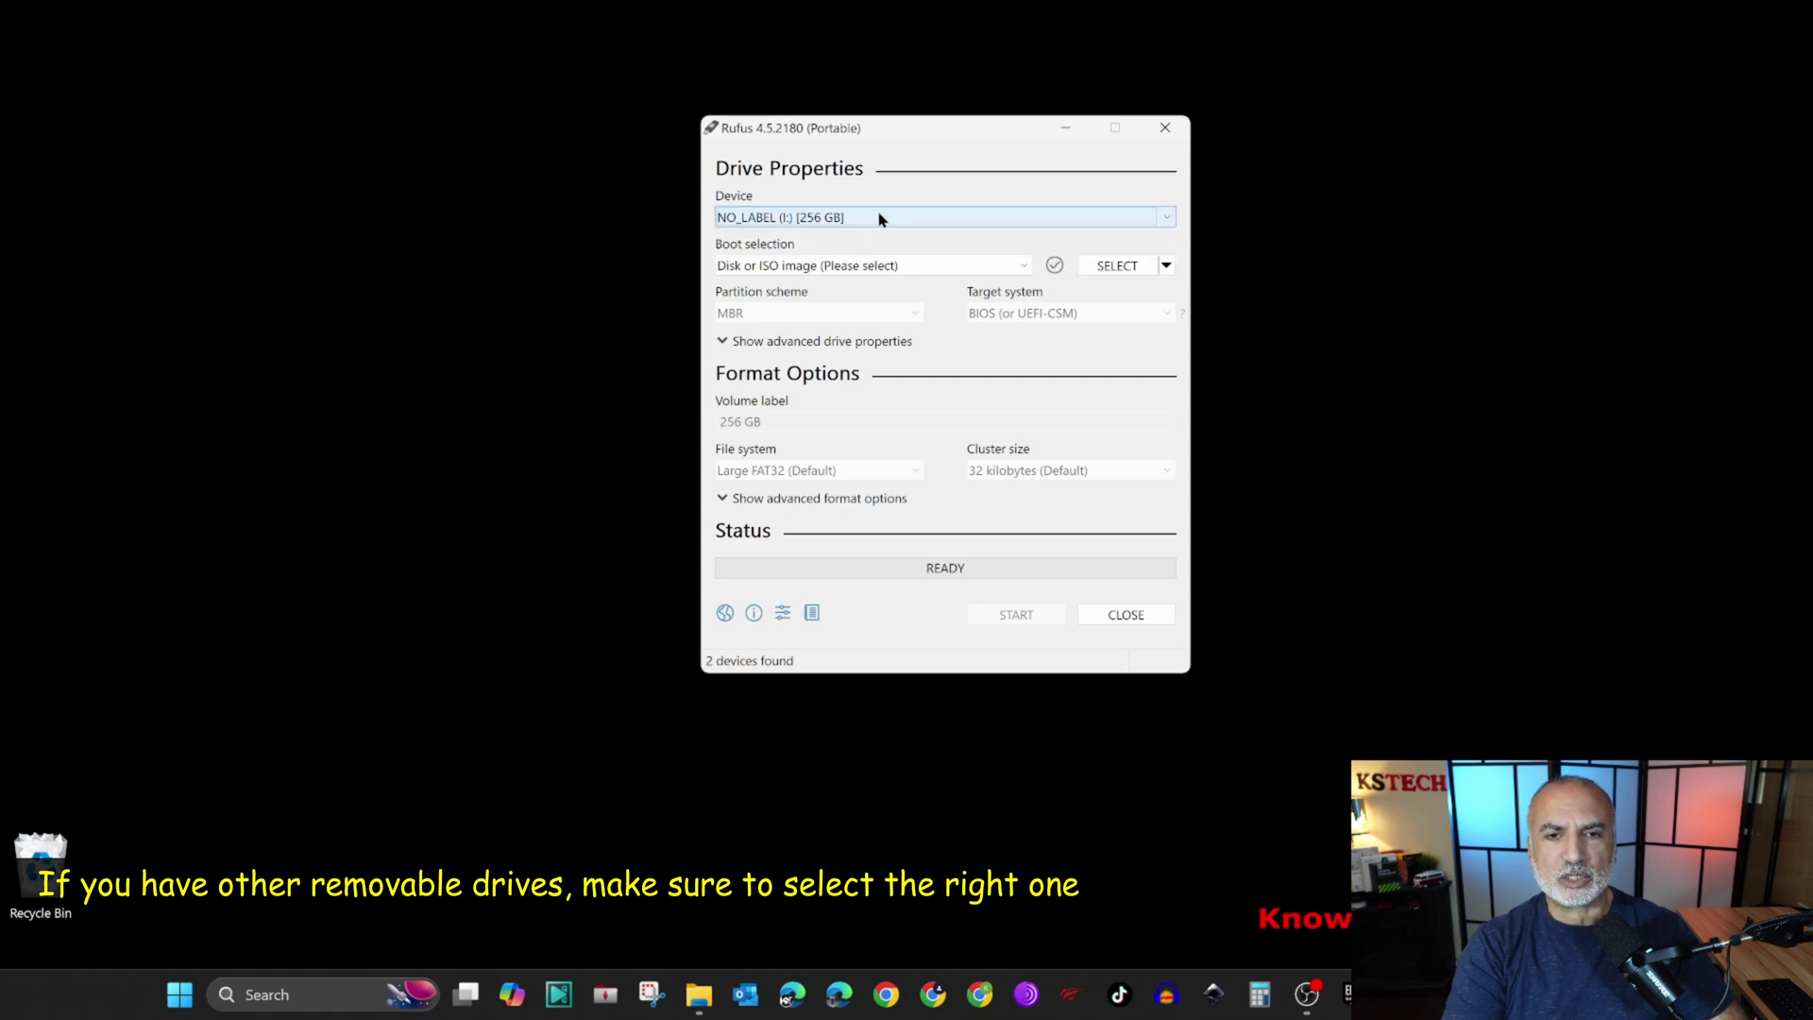
left_click(1113, 267)
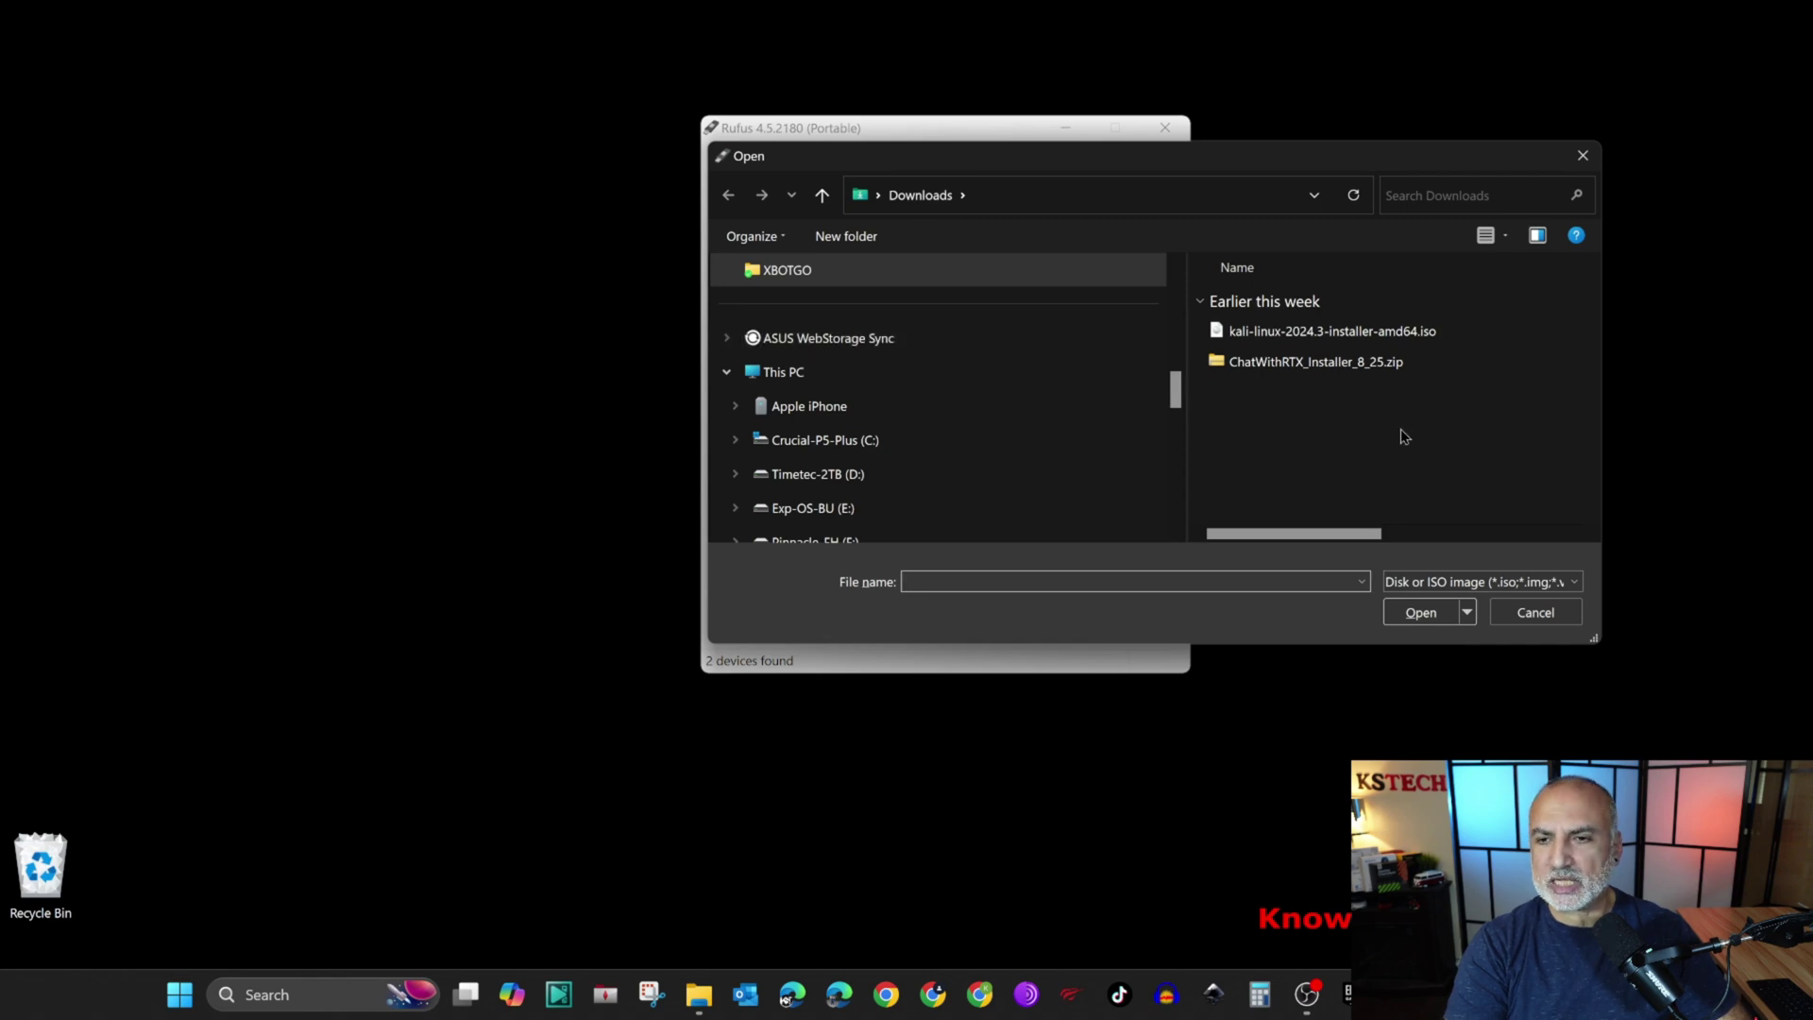
left_click(1253, 339)
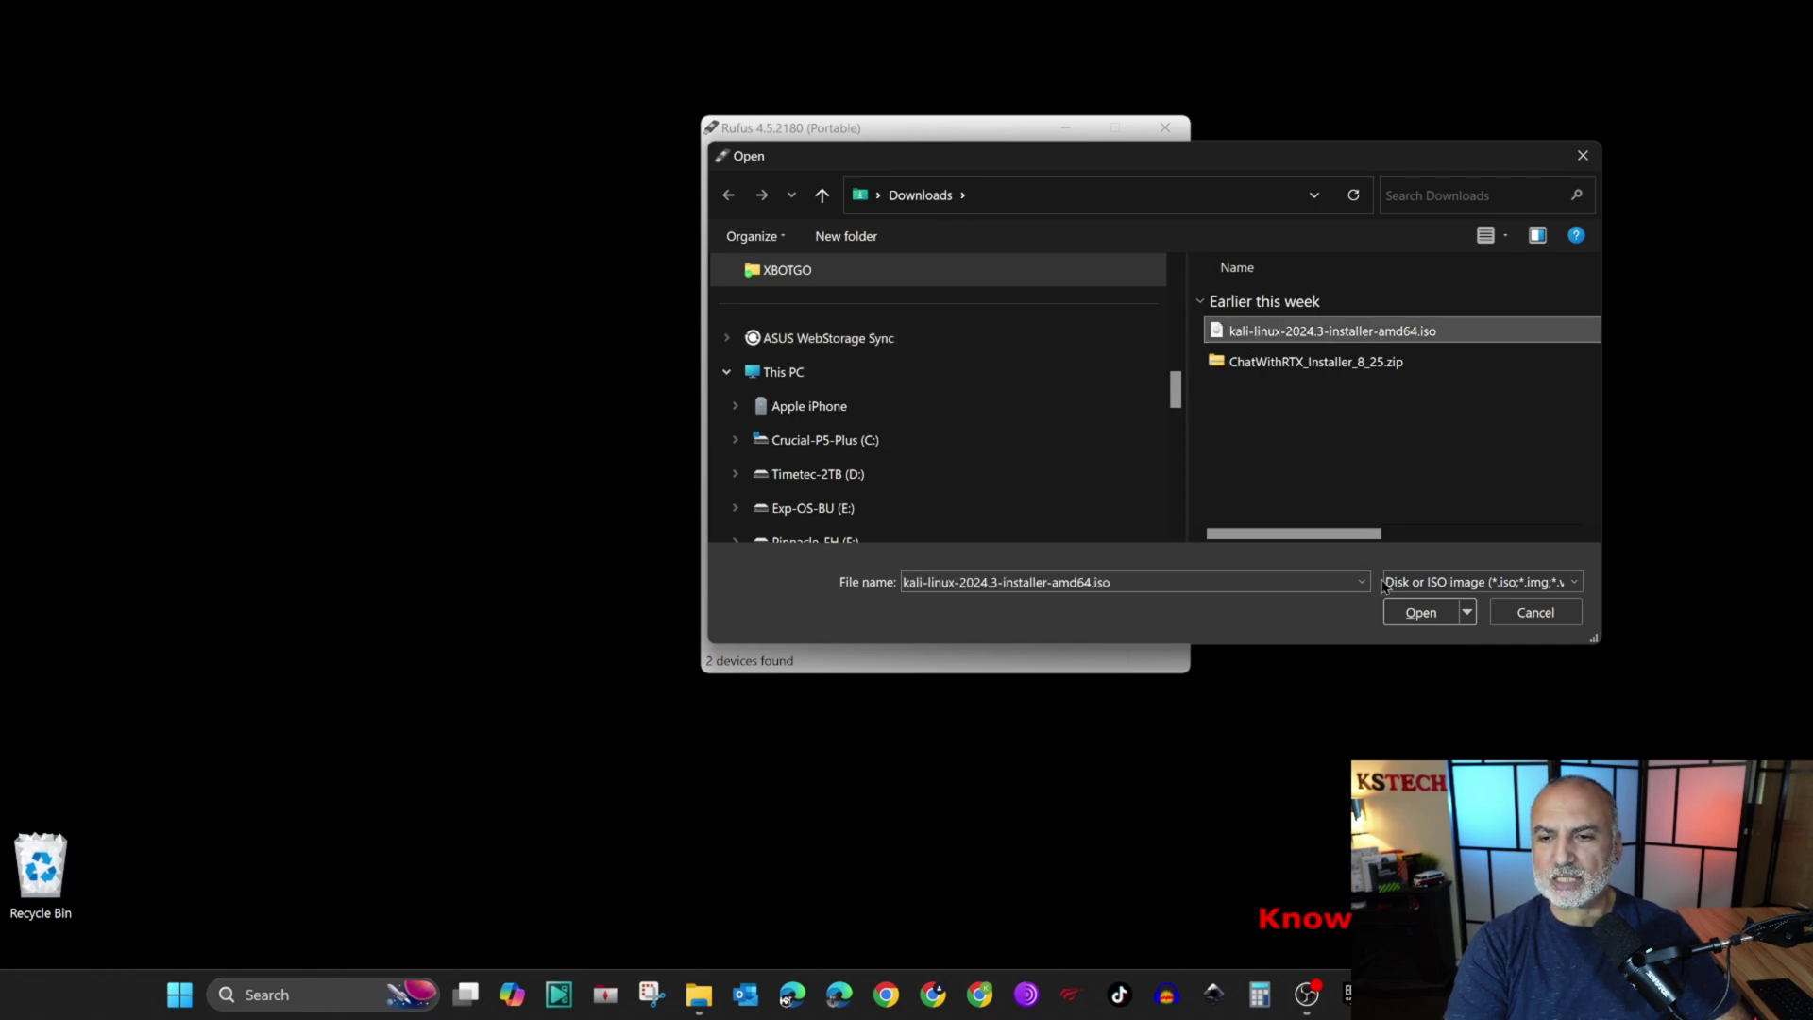
left_click(1420, 612)
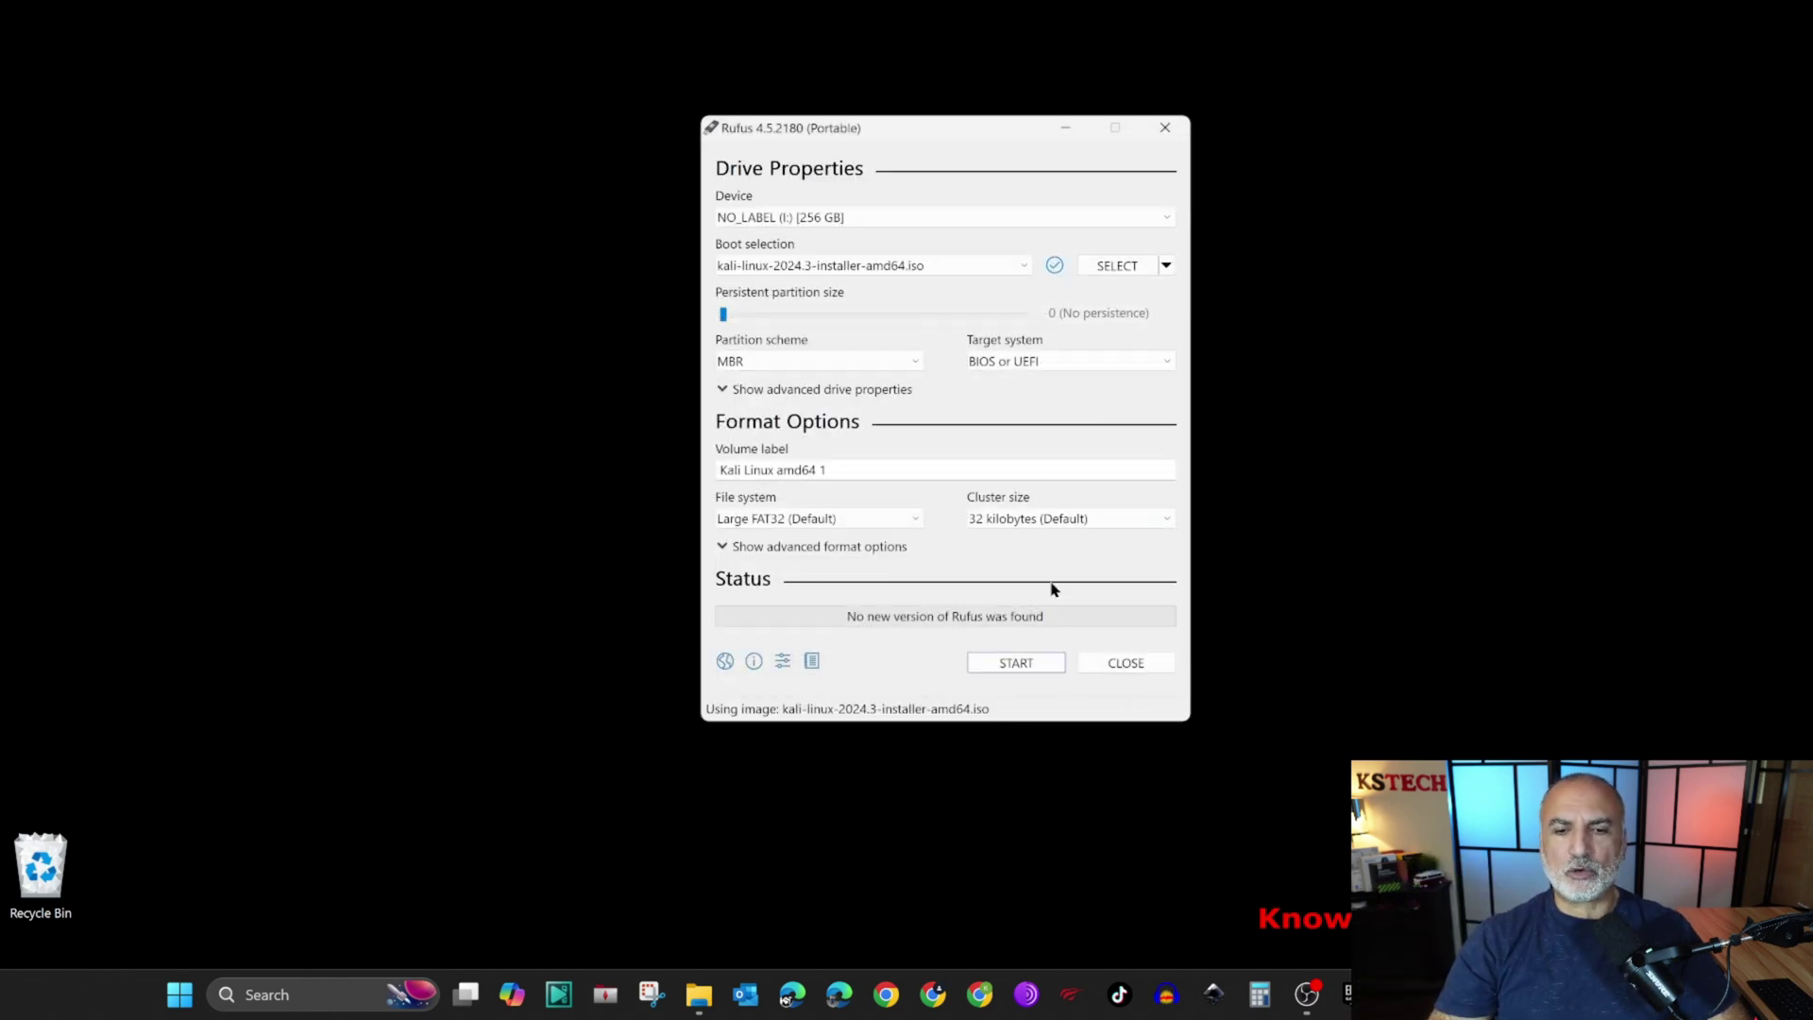
left_click(1018, 662)
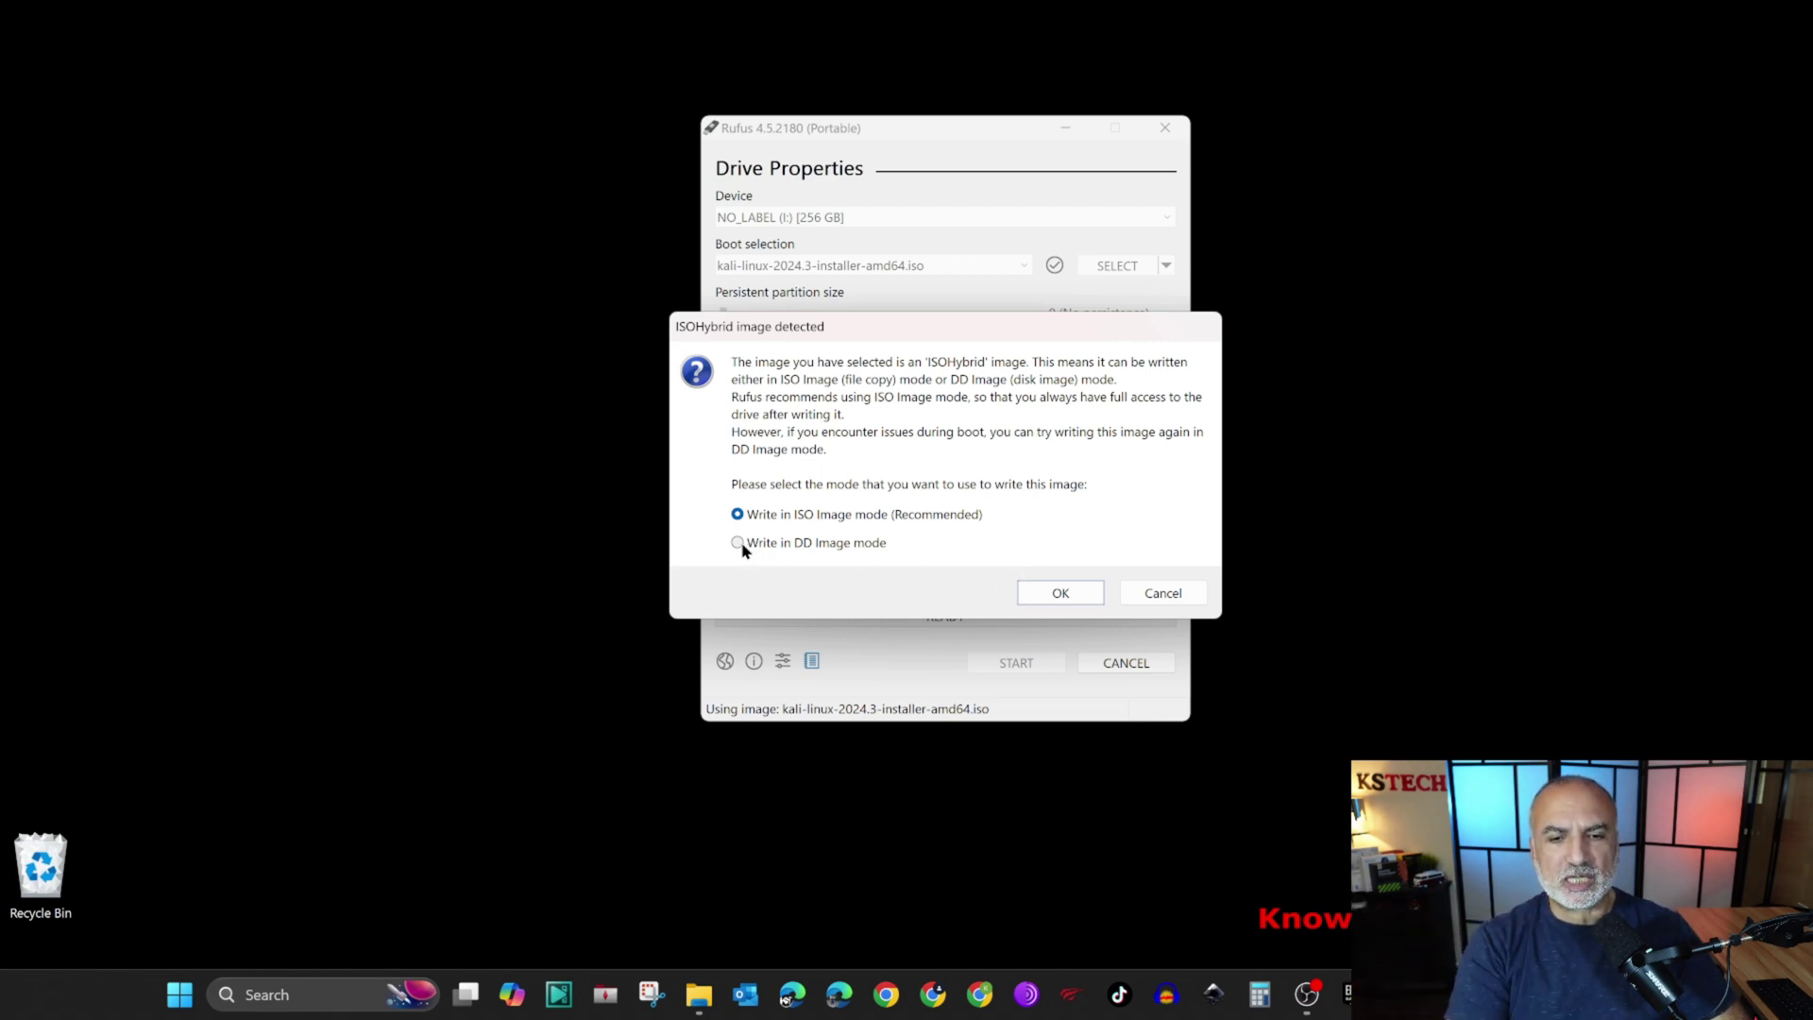
Step: Keep ISO Image write mode and accept that the USB drive will be erased
left_click(1061, 592)
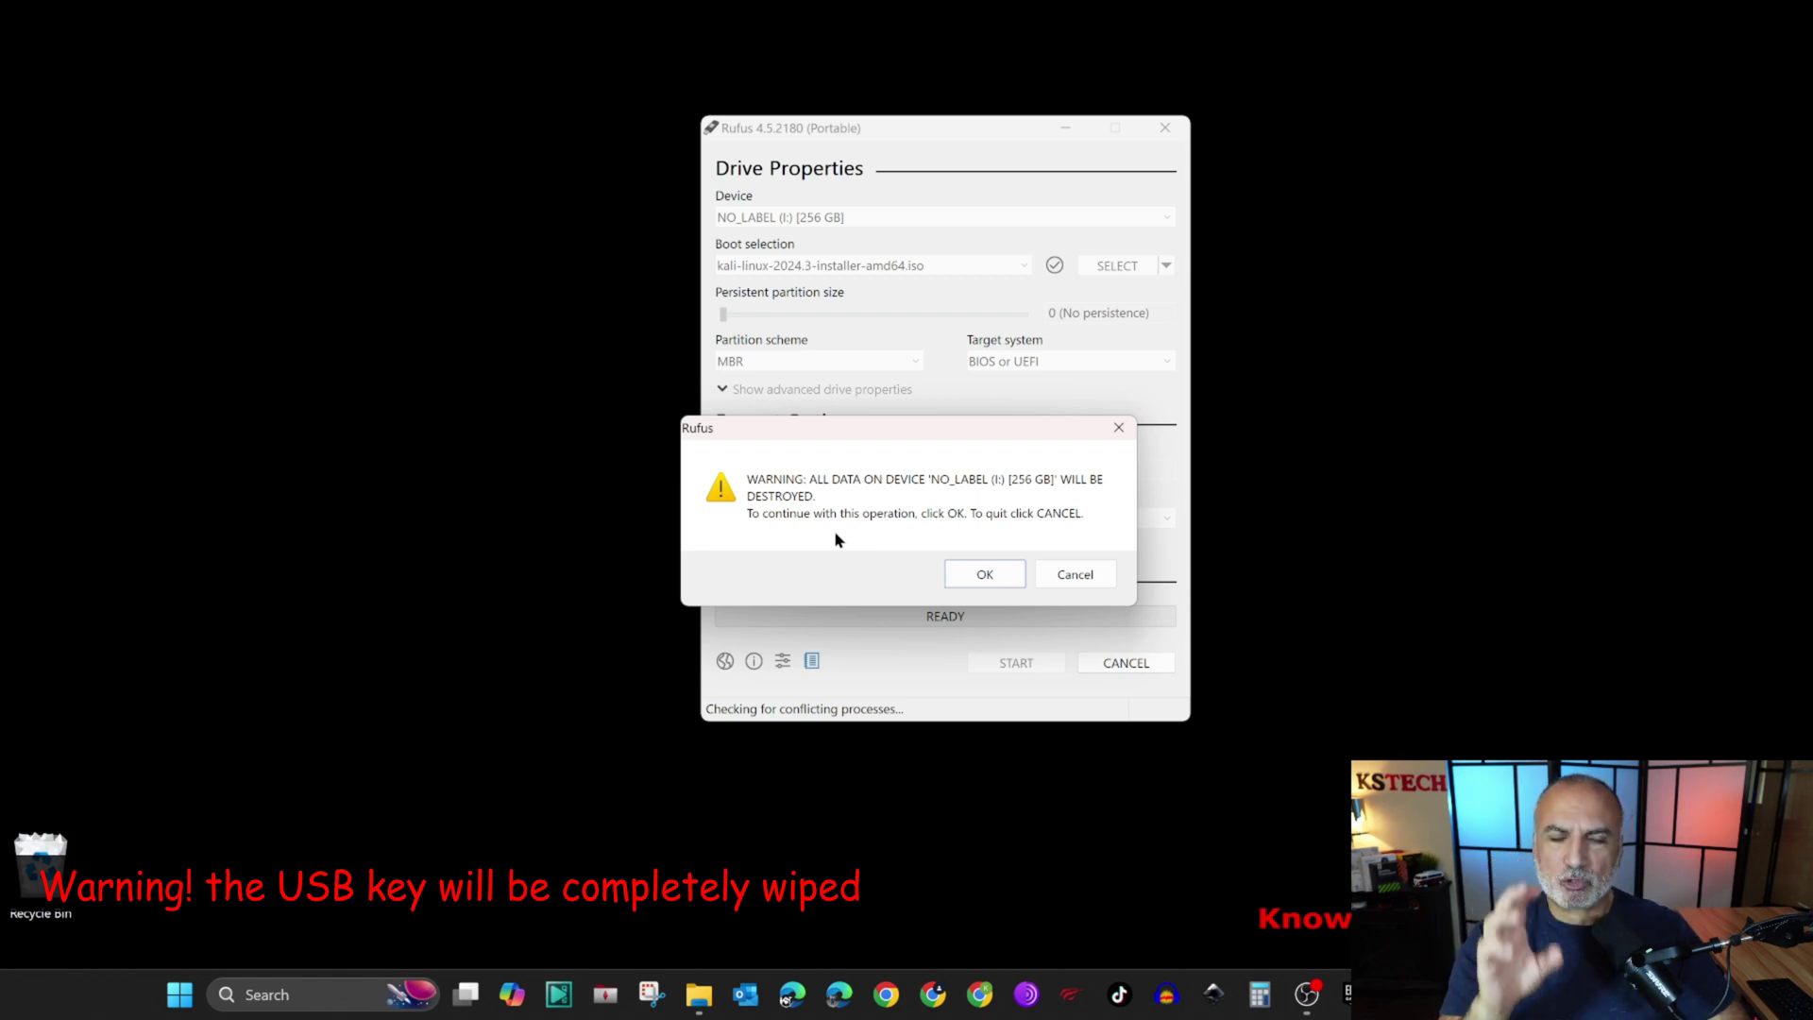
left_click(985, 573)
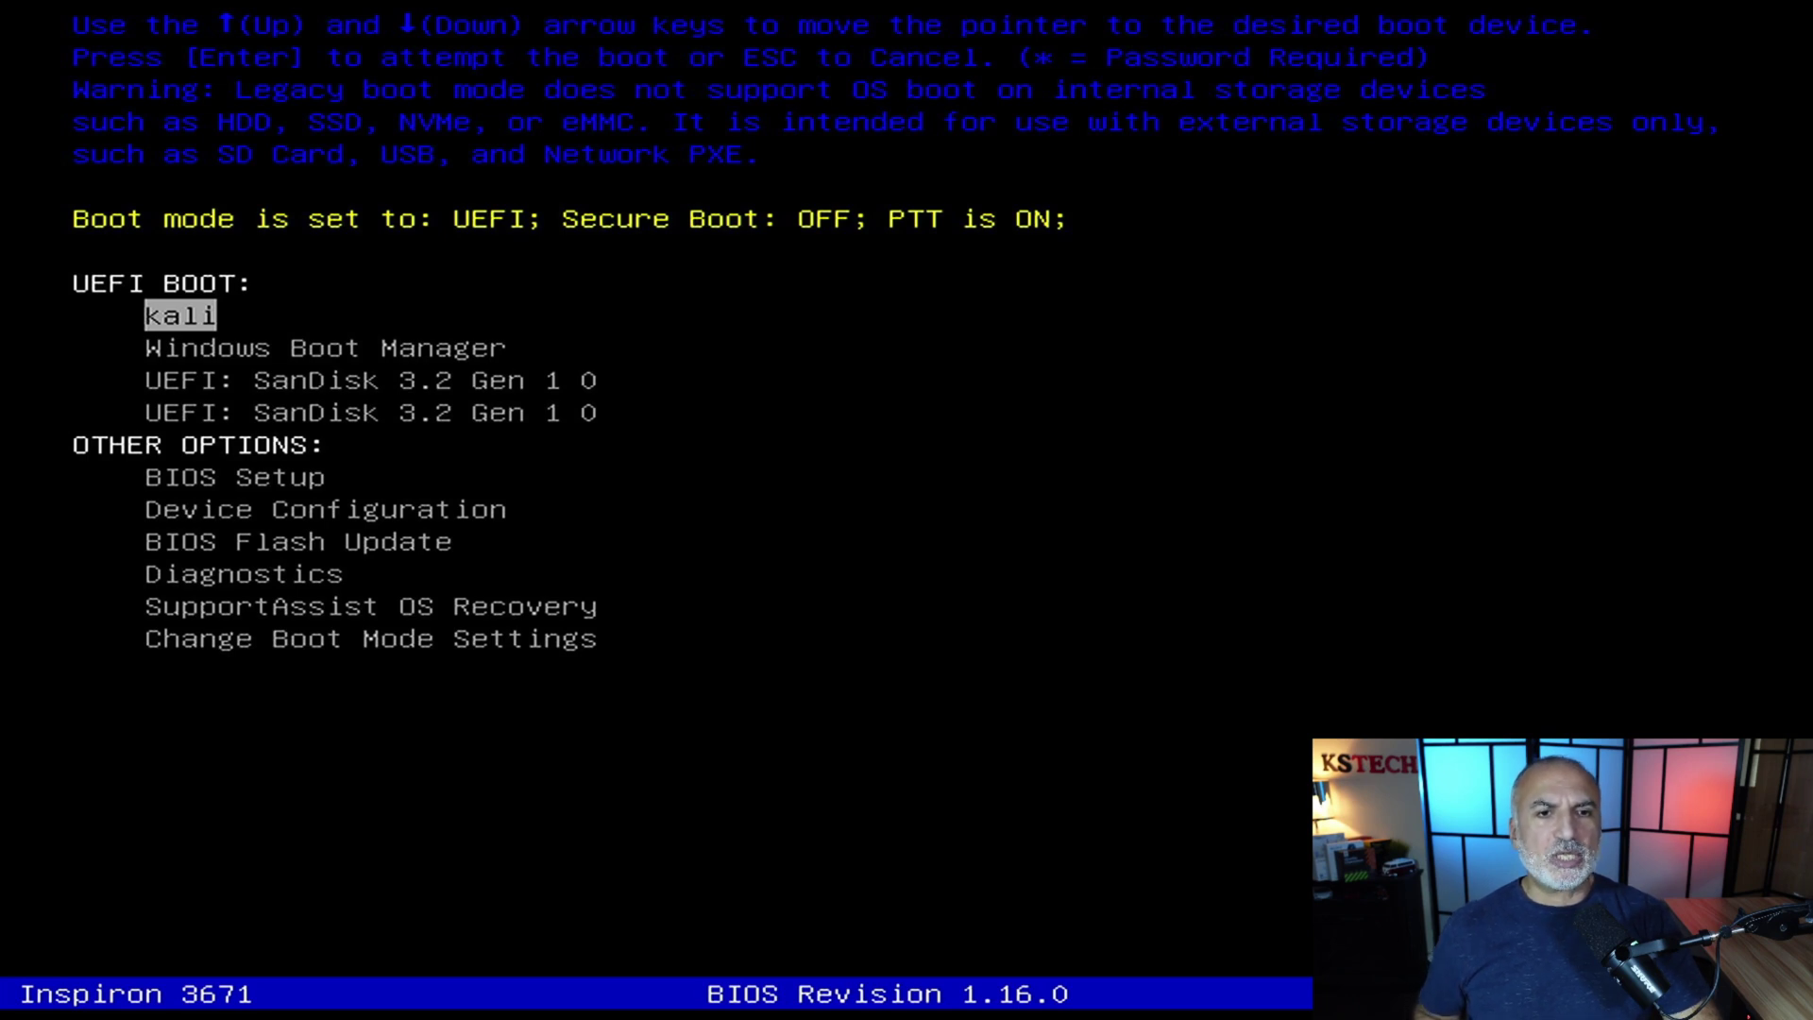
Step: Boot from UEFI: SanDisk 3.2 Gen 1 0 and choose Graphical install
key("Down")
key("Down")
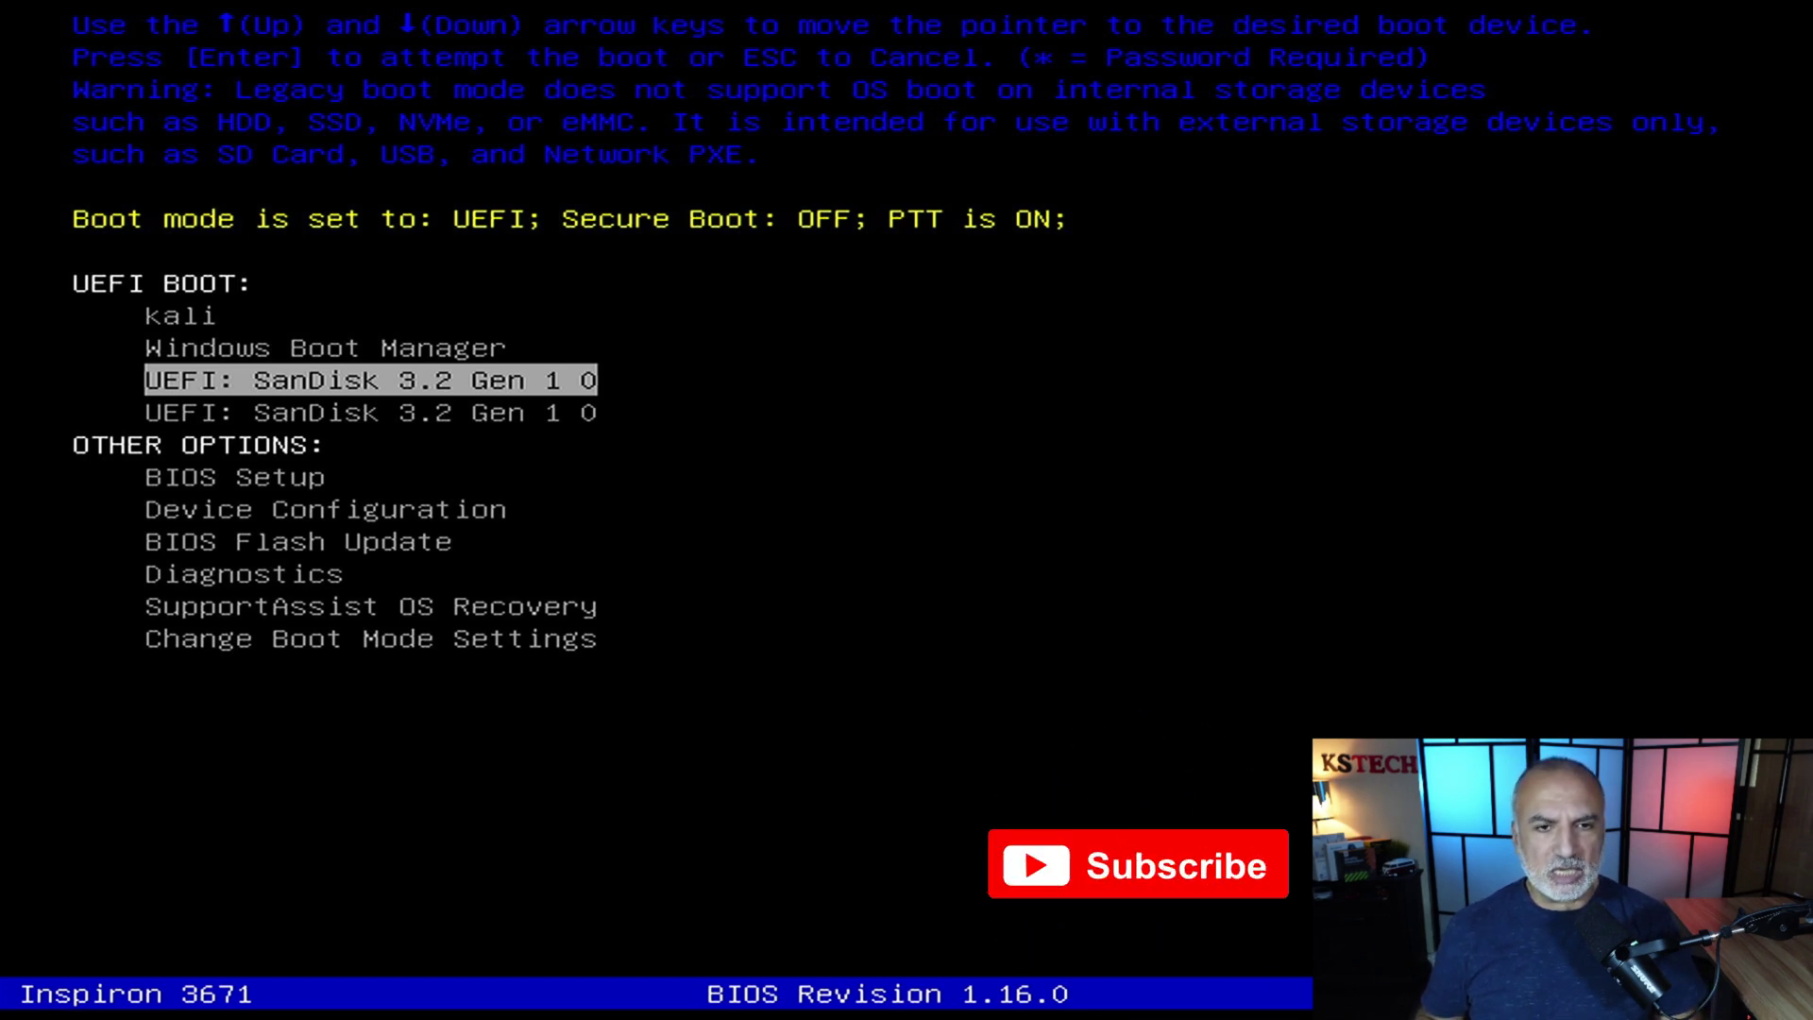
key("Return")
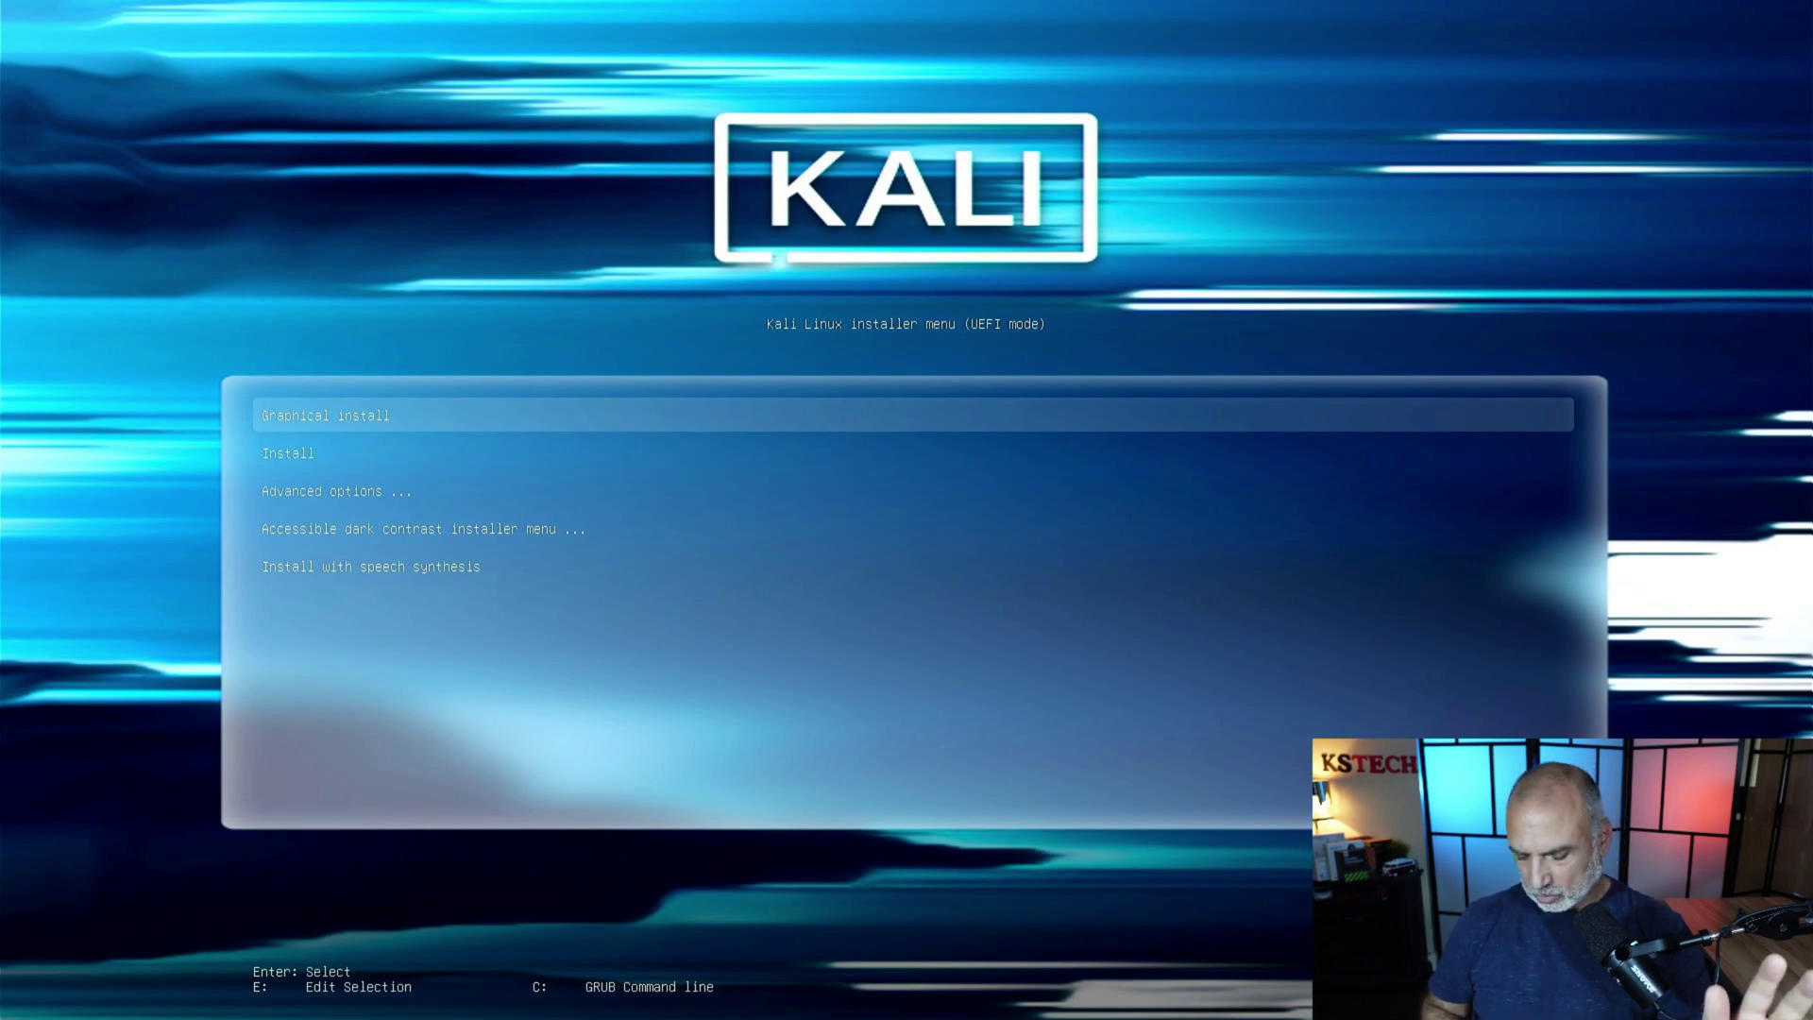
key("Return")
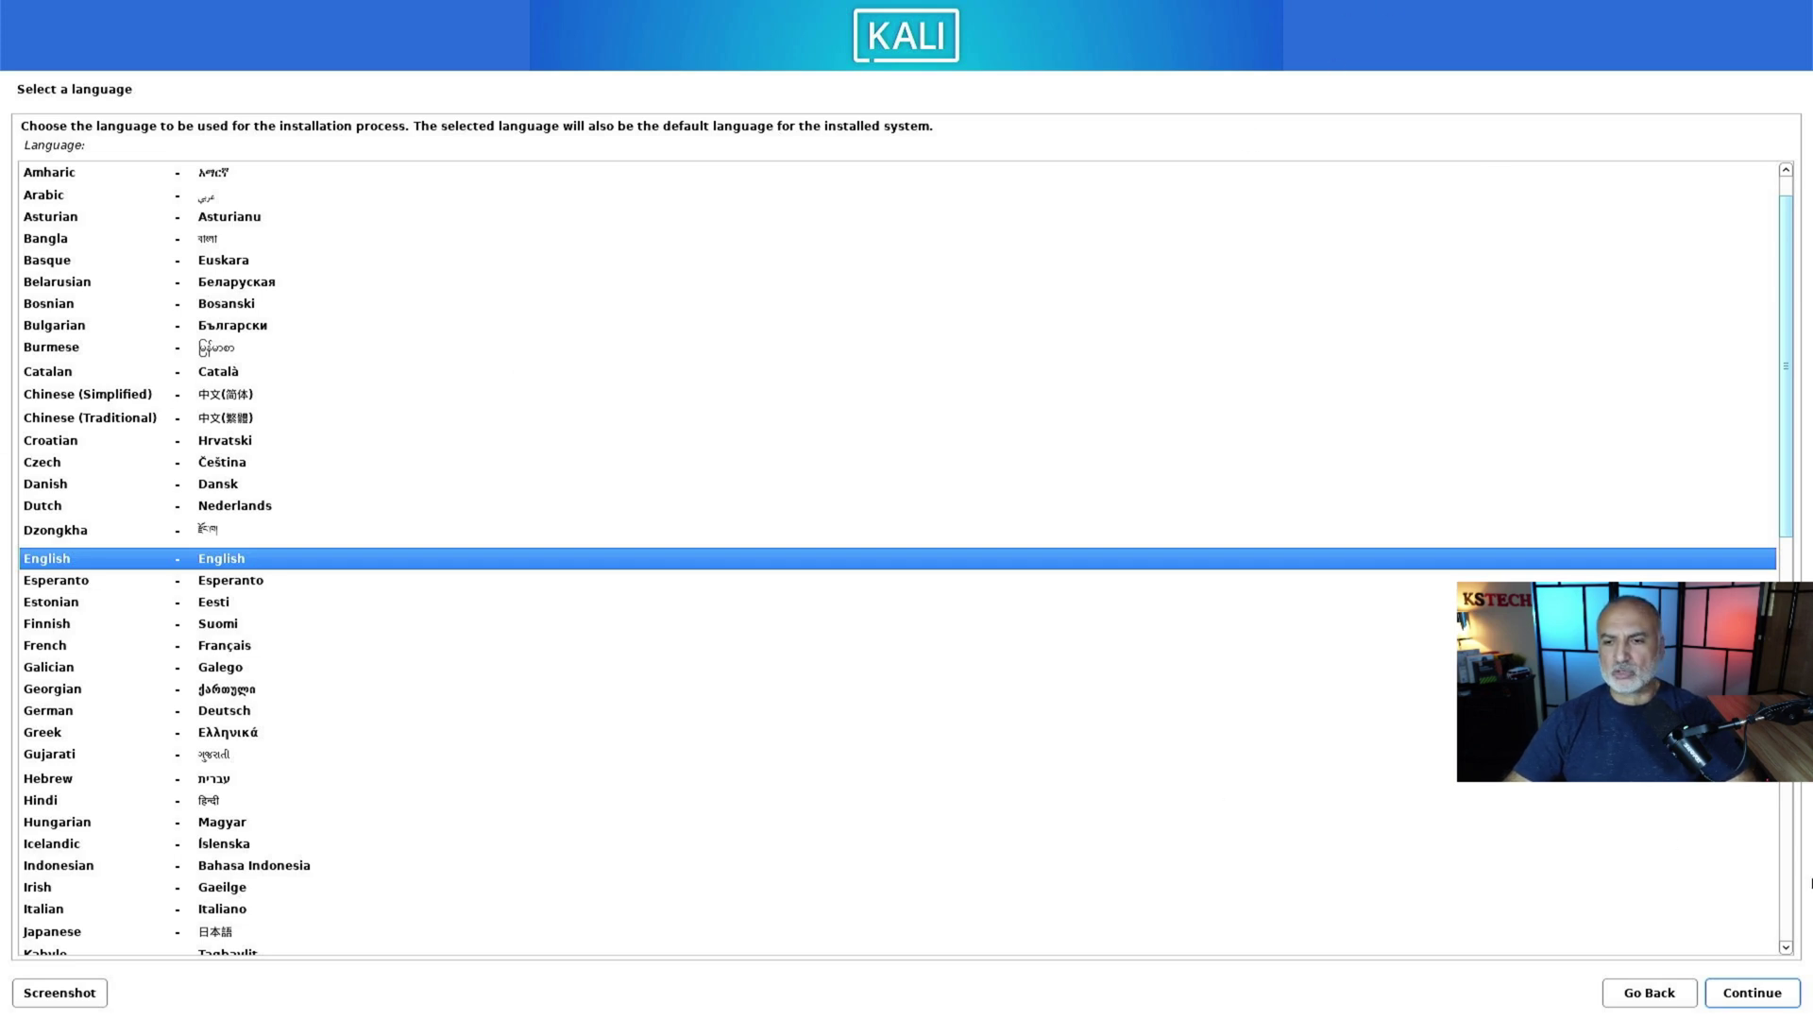
Step: Accept English, United States, American English keyboard, skip missing firmware, and use the wireless interface
left_click(1754, 1003)
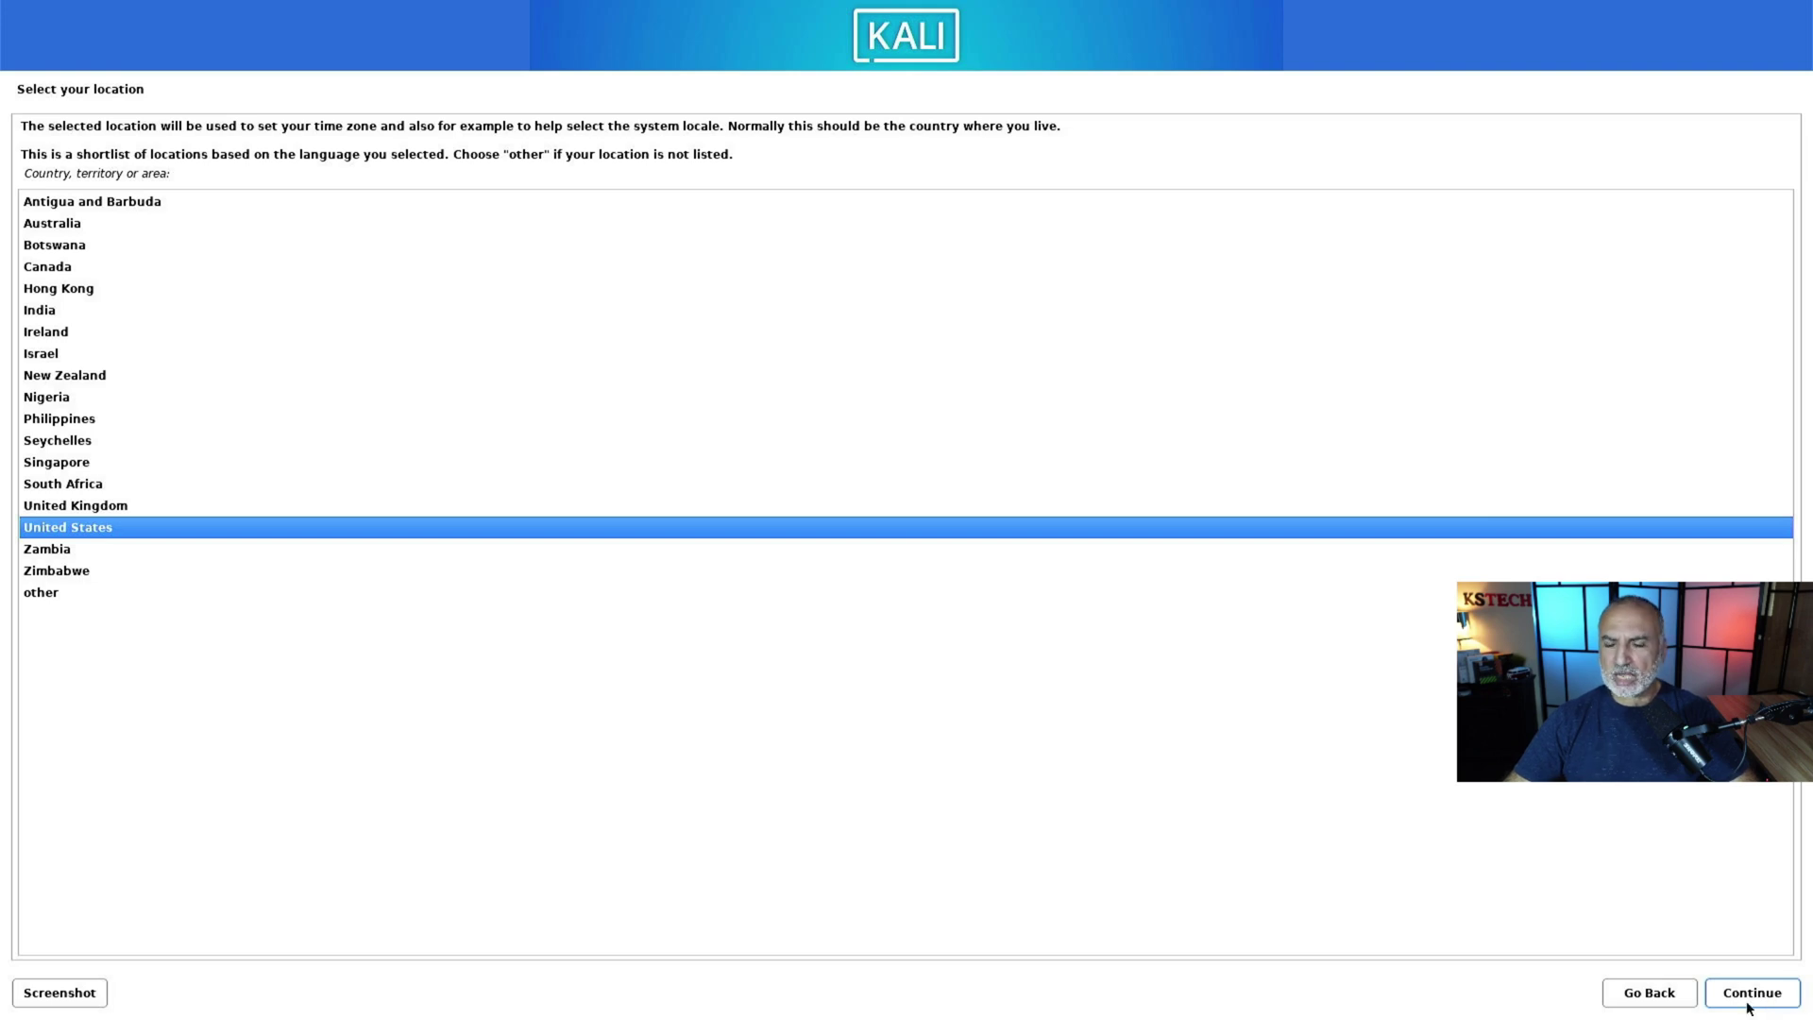
left_click(1751, 1004)
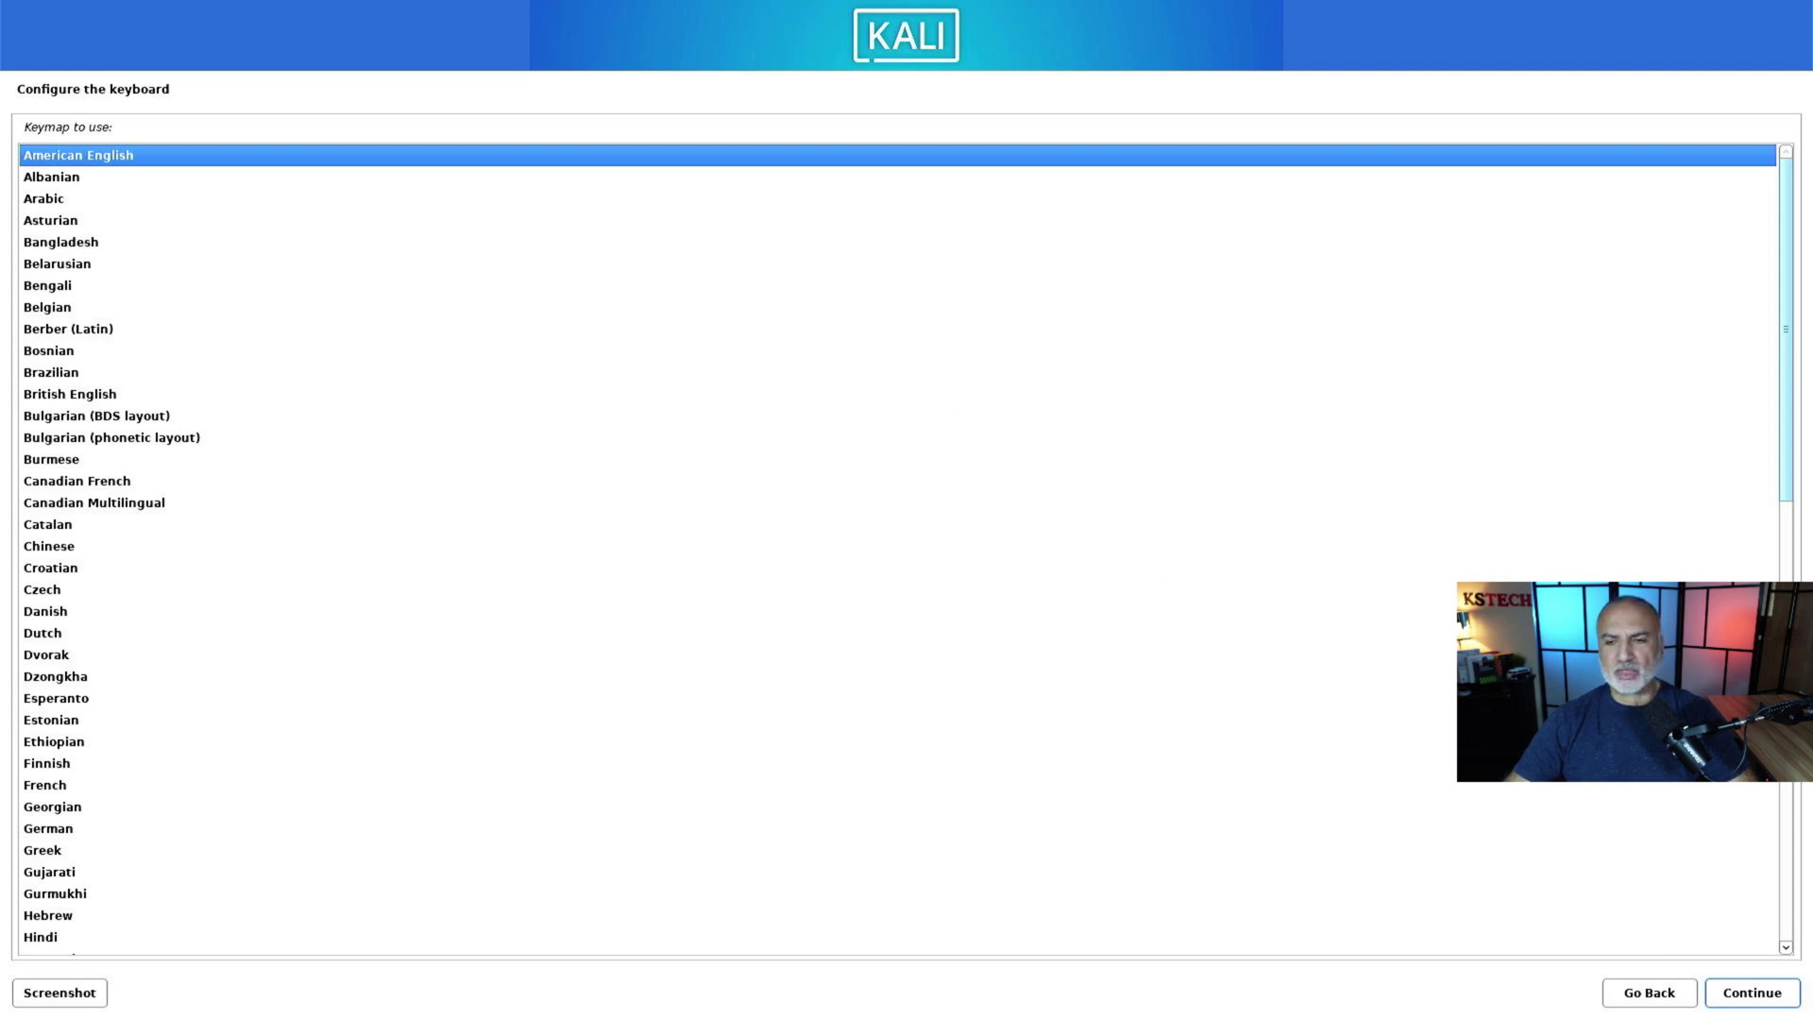
left_click(1754, 997)
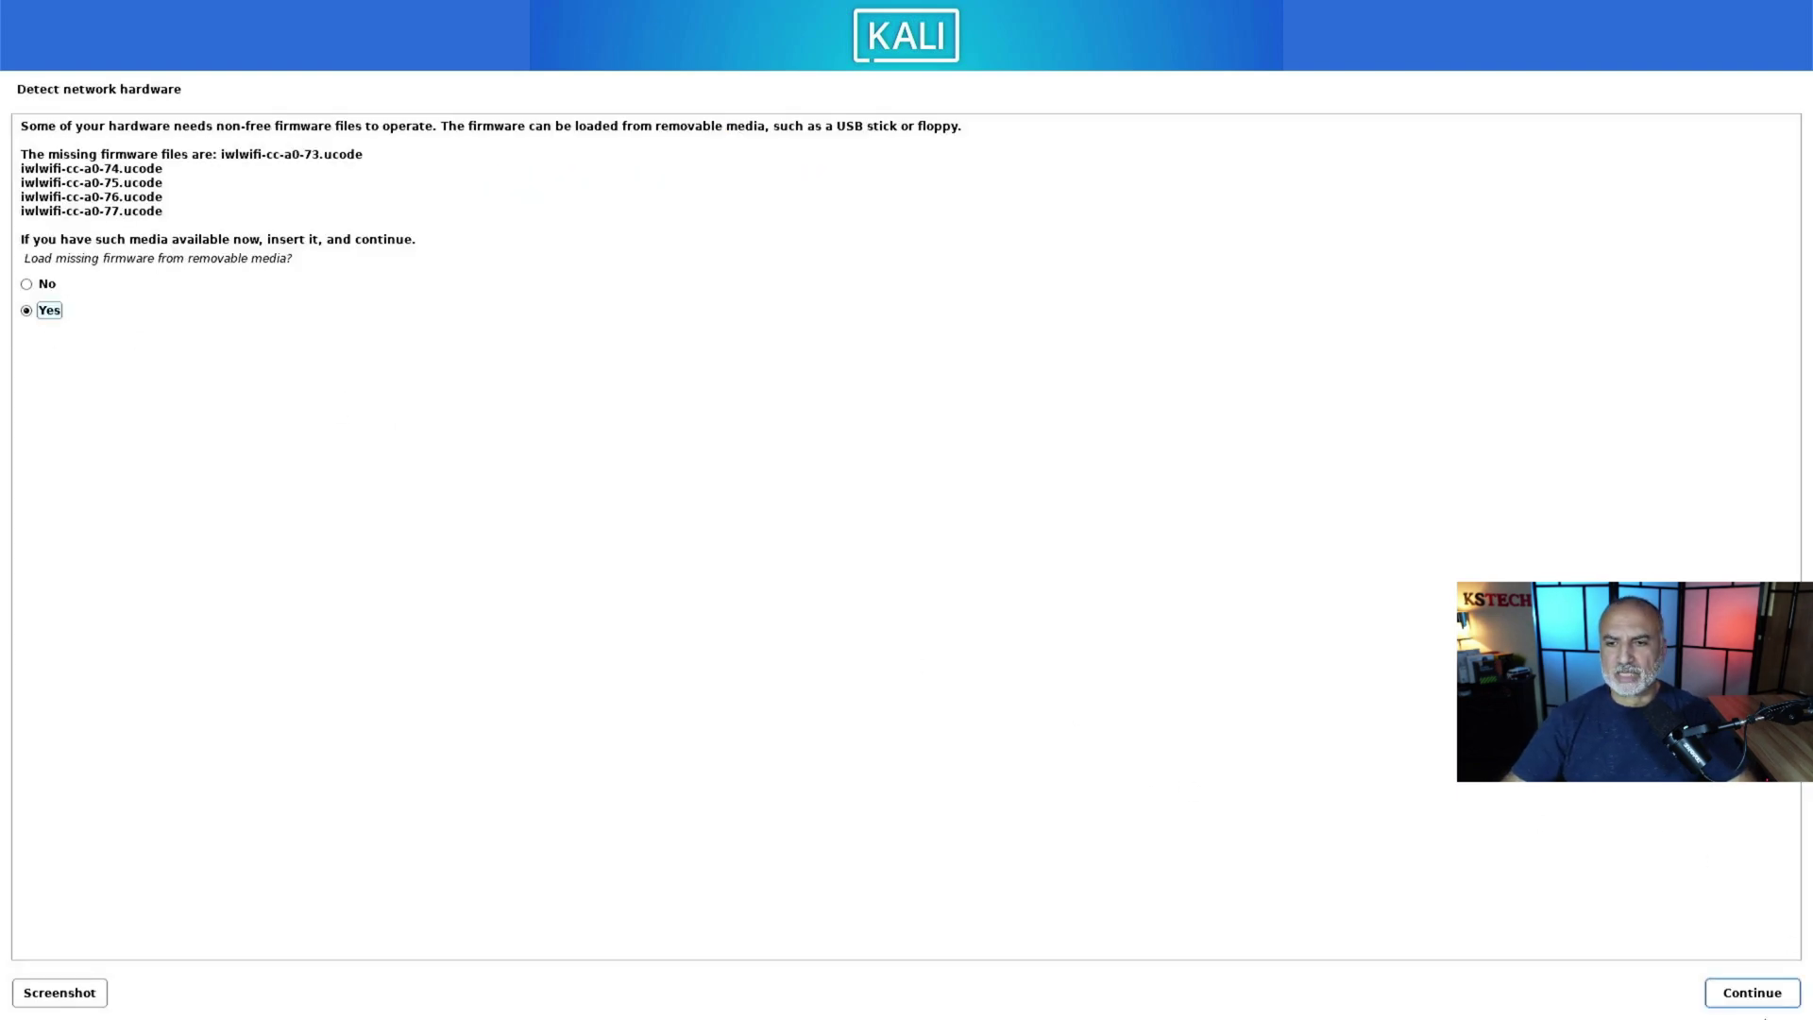
left_click(1758, 991)
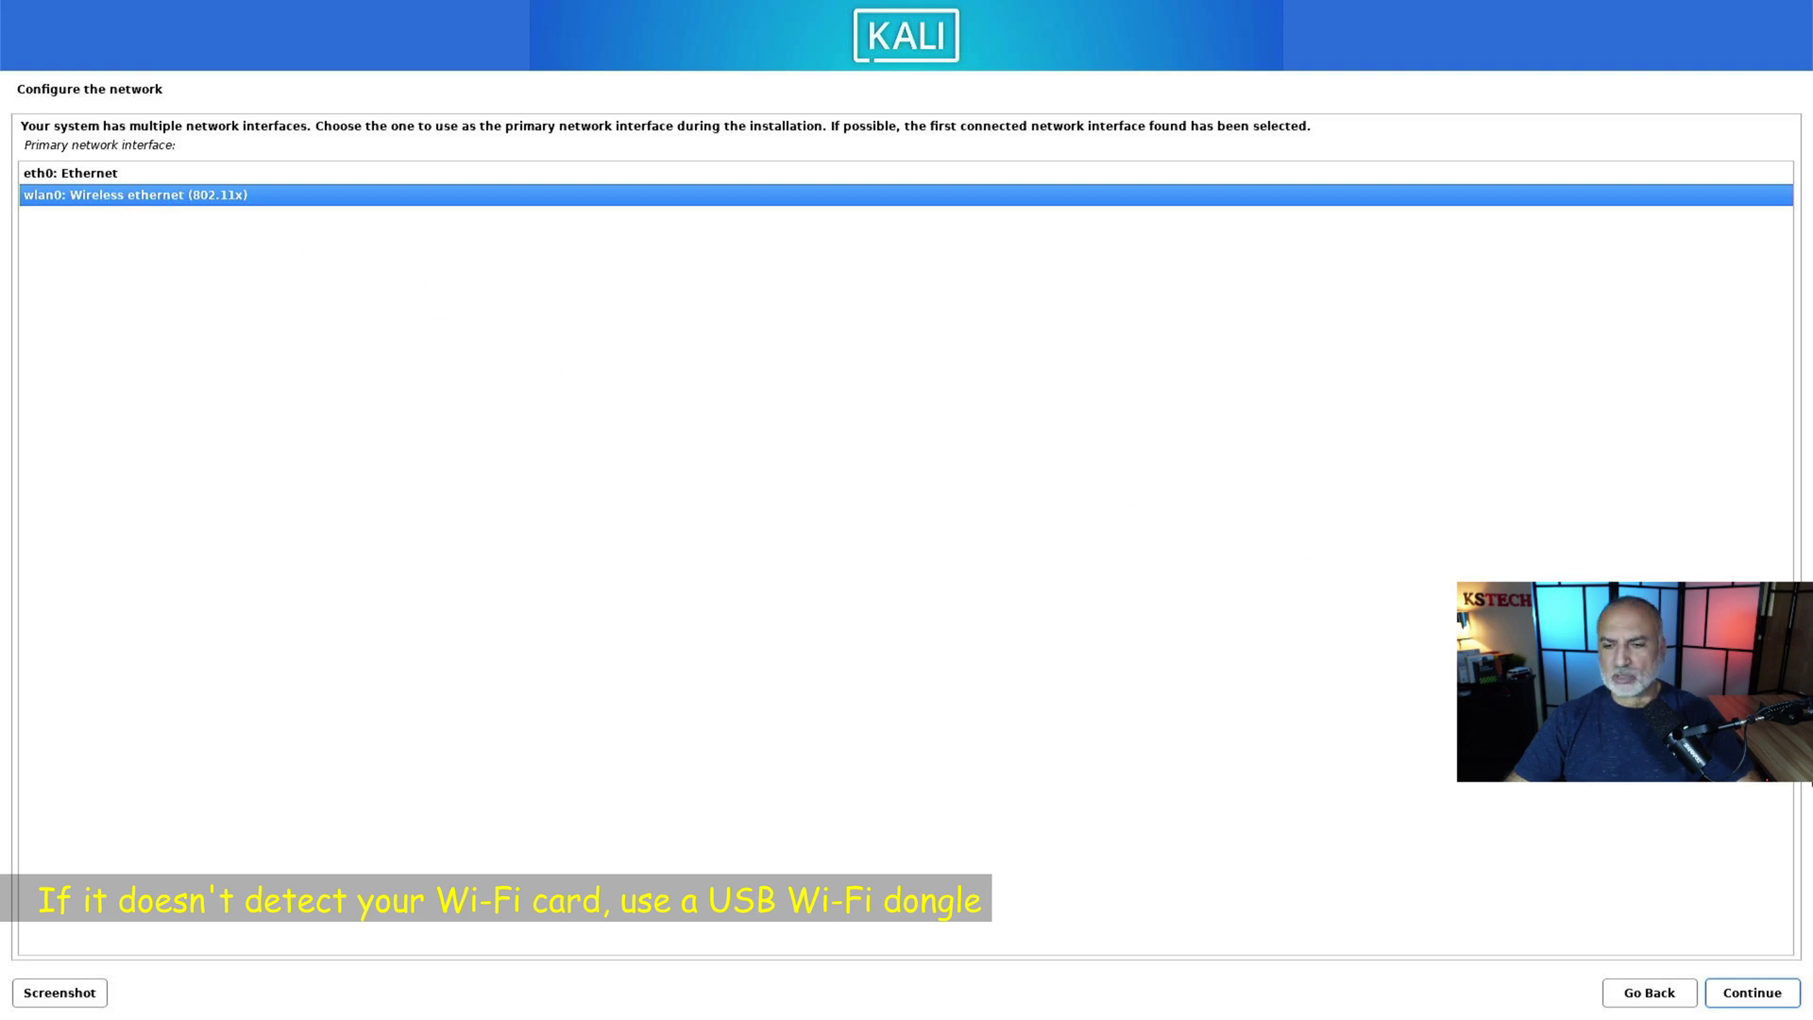
left_click(1754, 1005)
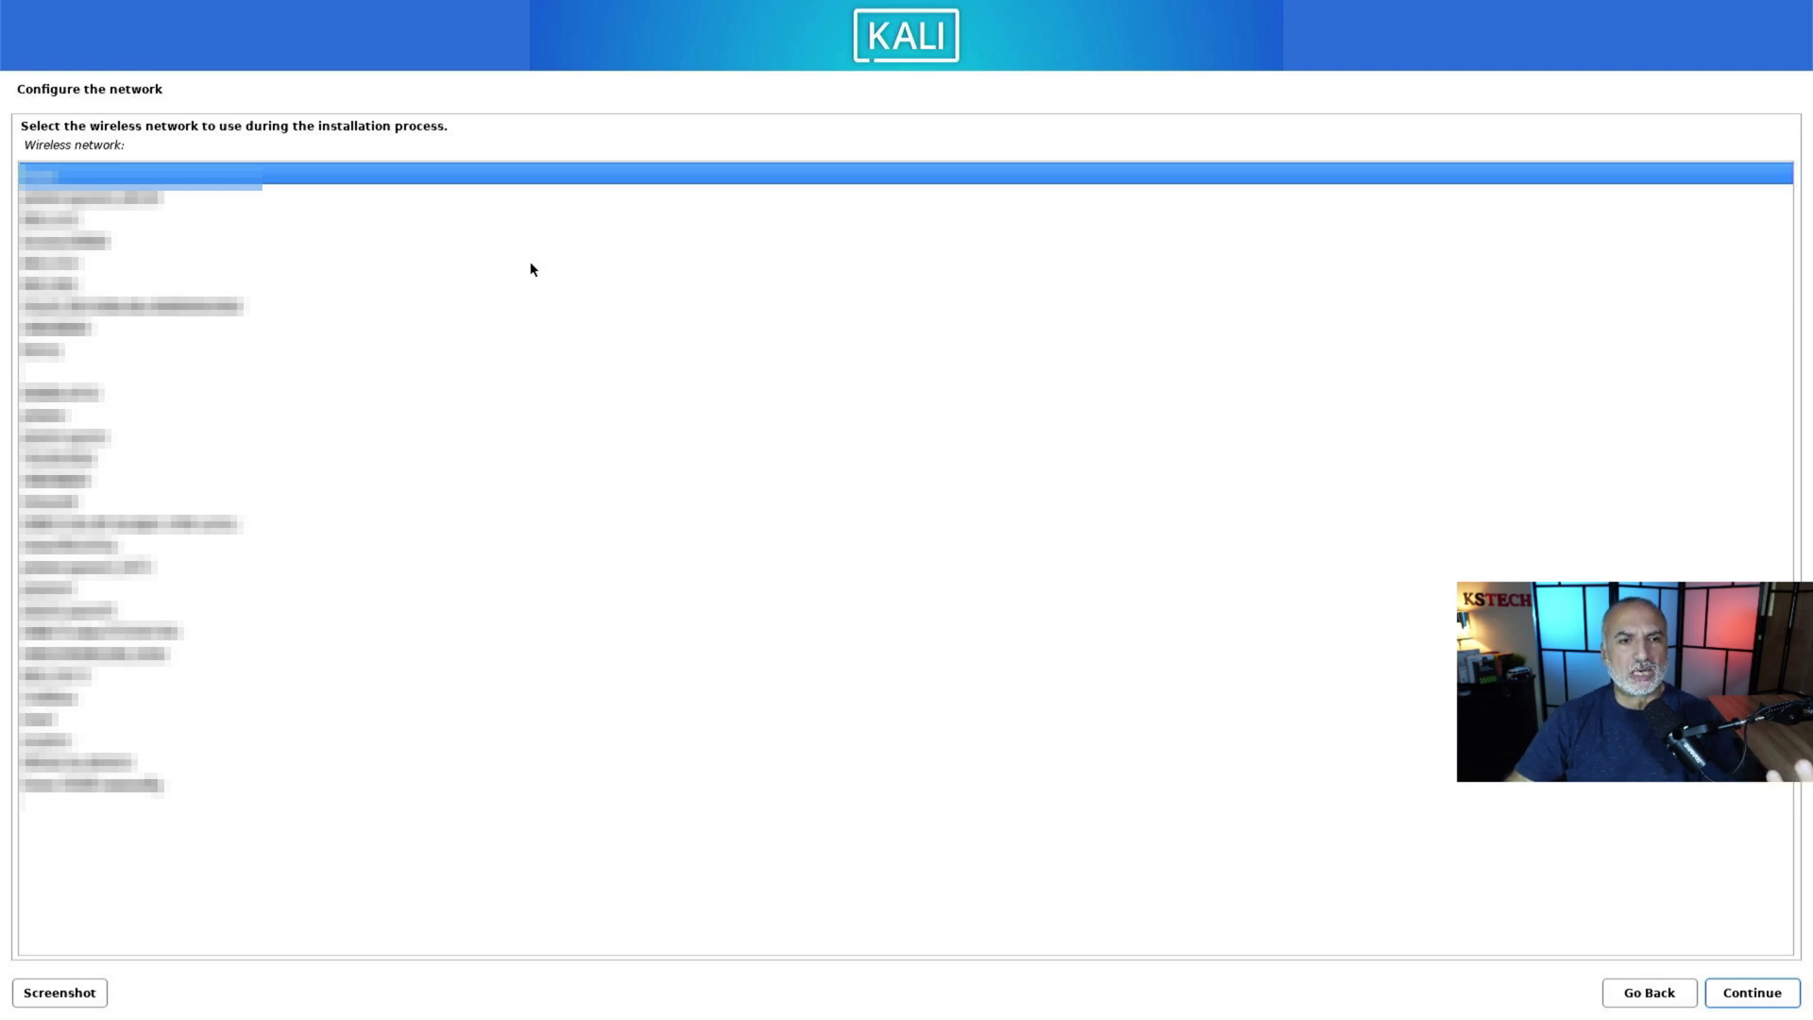
Step: Join the chosen Wi-Fi network as WPA/WPA2 PSK by pasting its passphrase
left_click(76, 610)
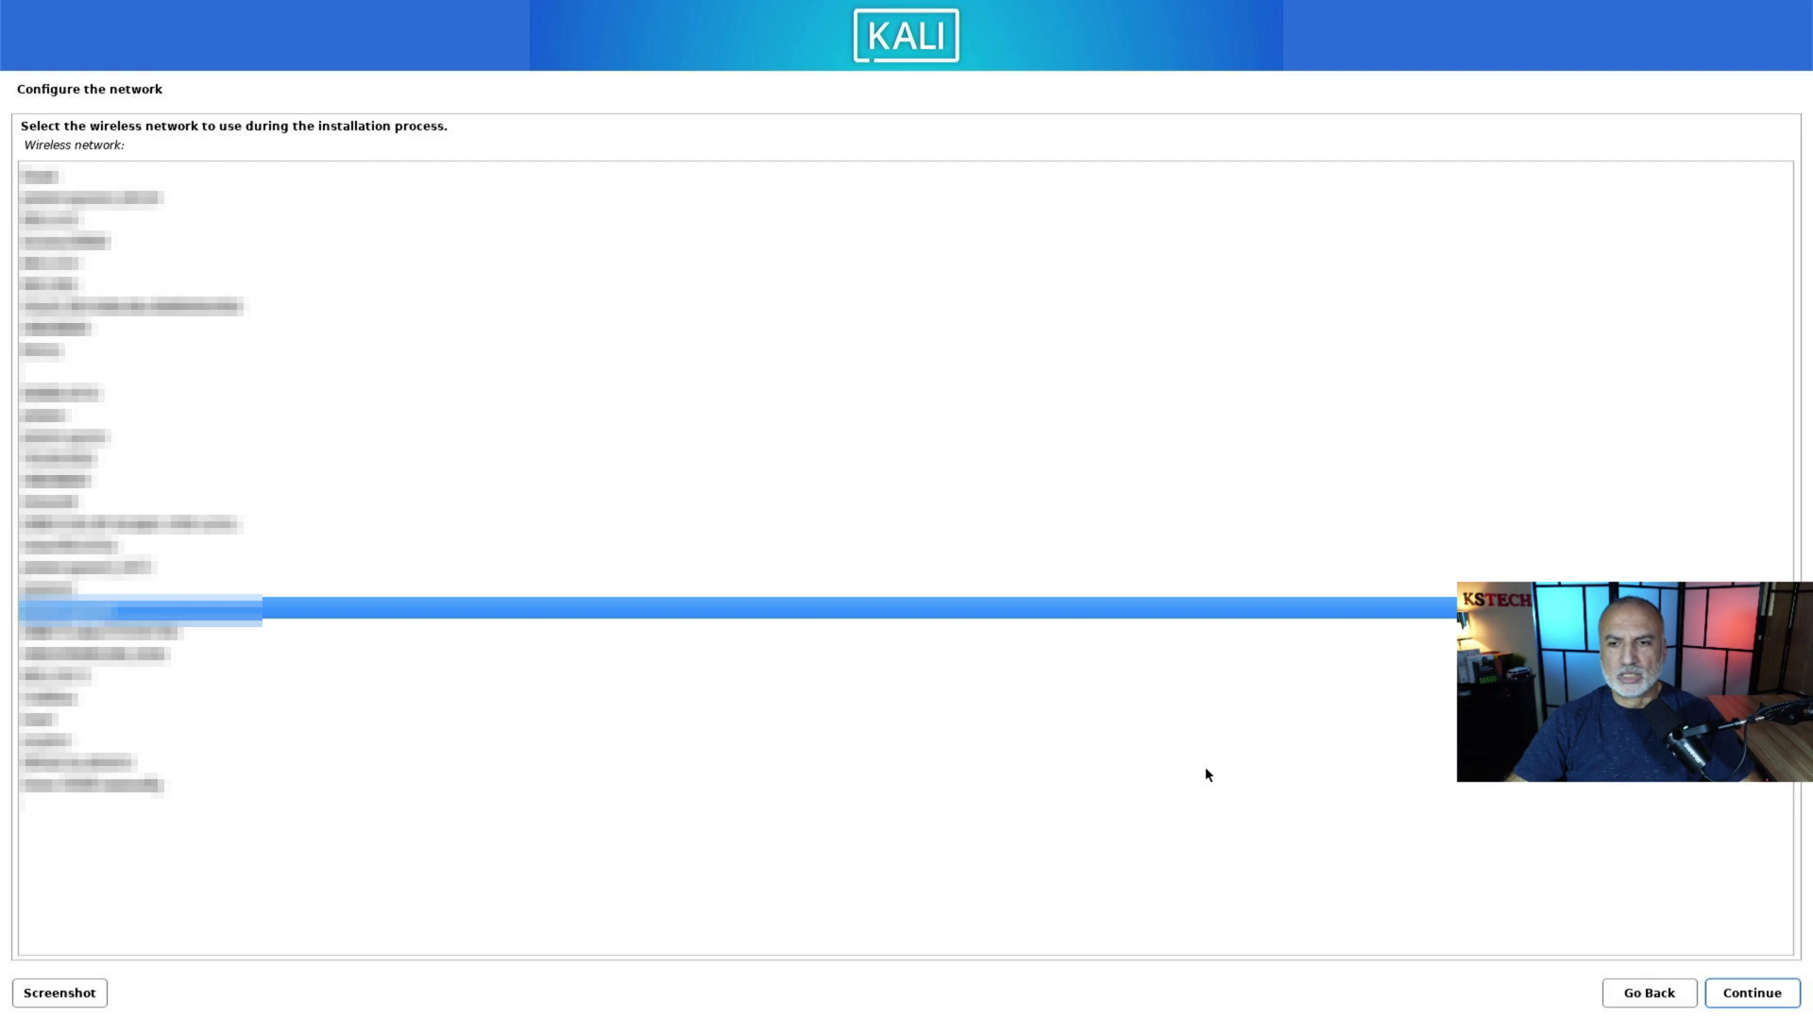
left_click(1760, 997)
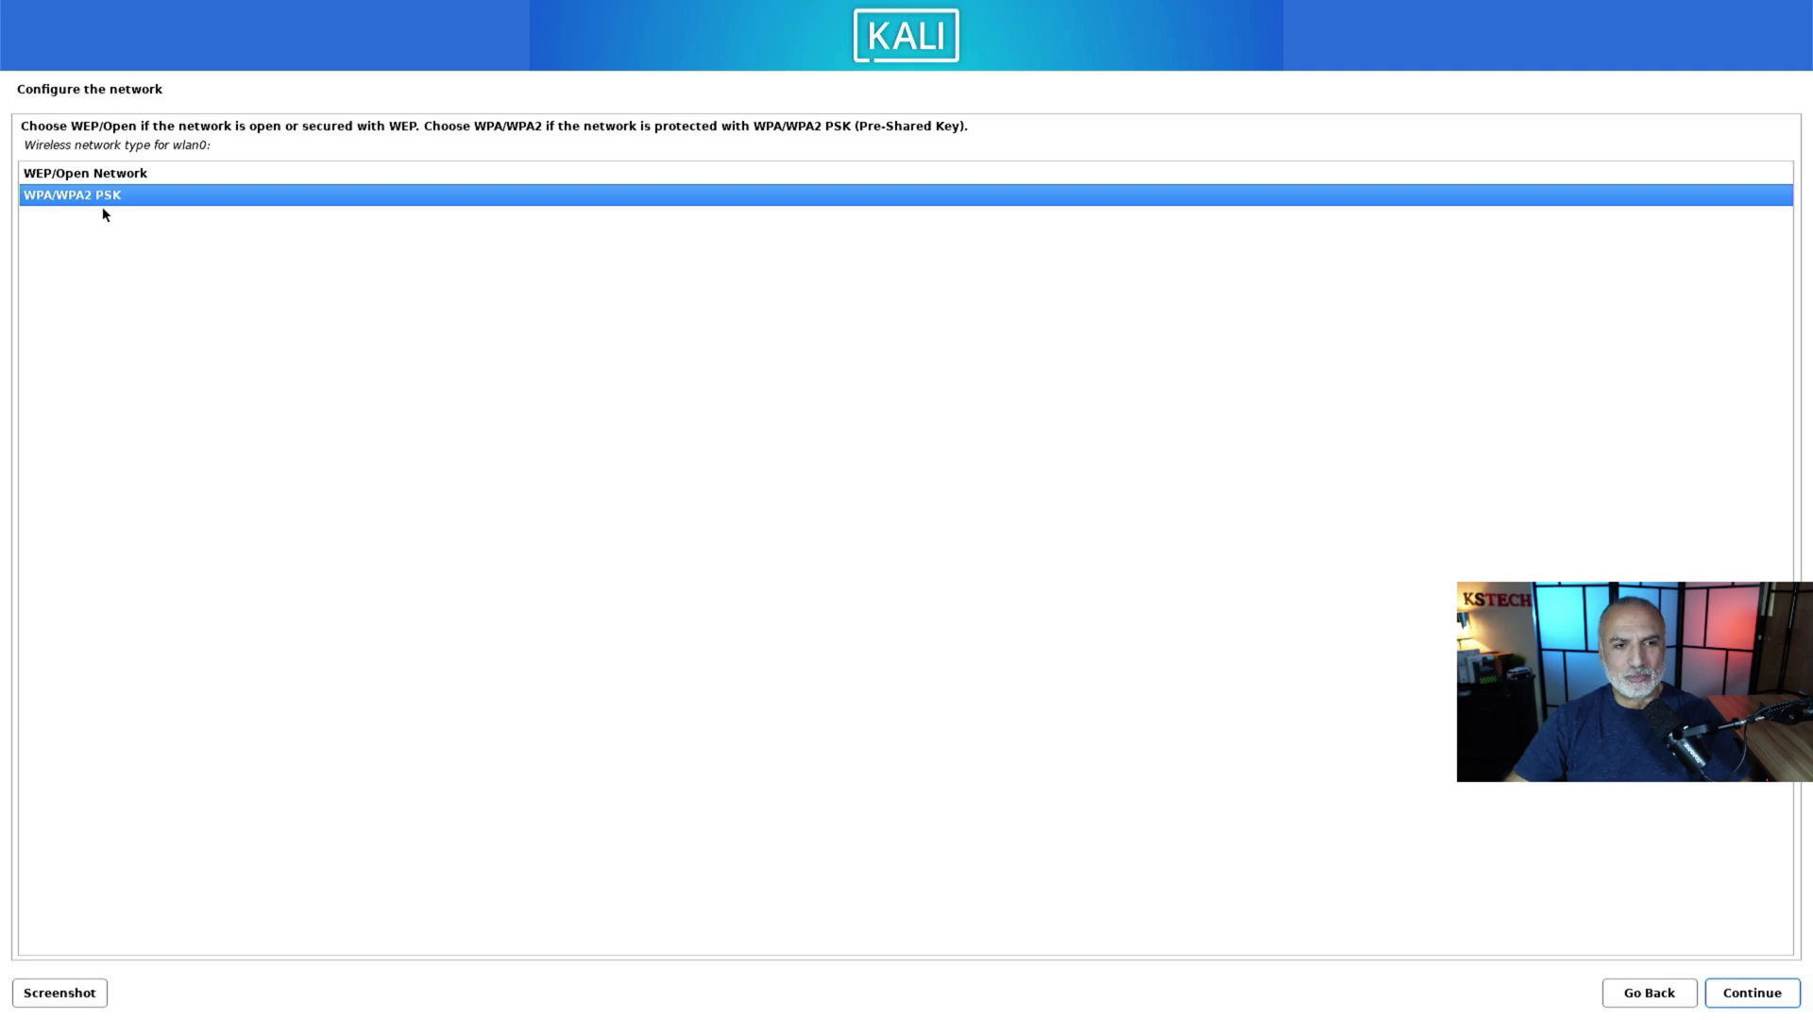
left_click(1754, 1000)
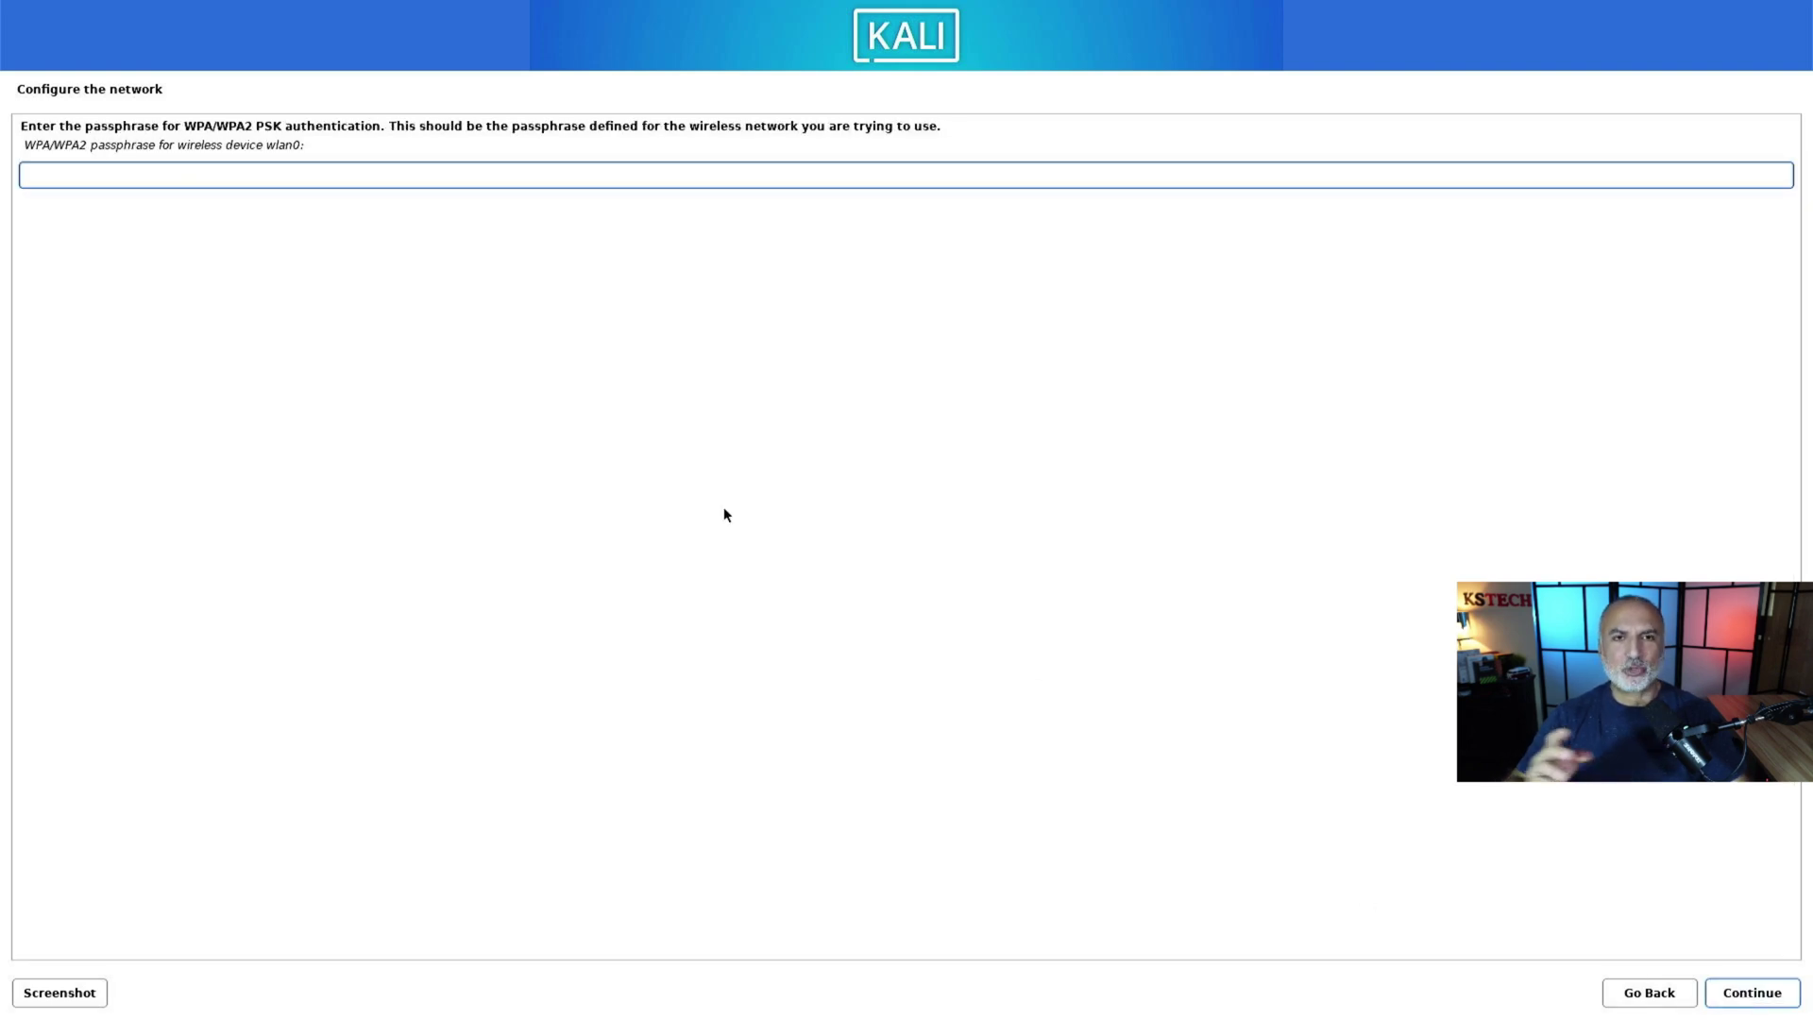
key("ctrl+v")
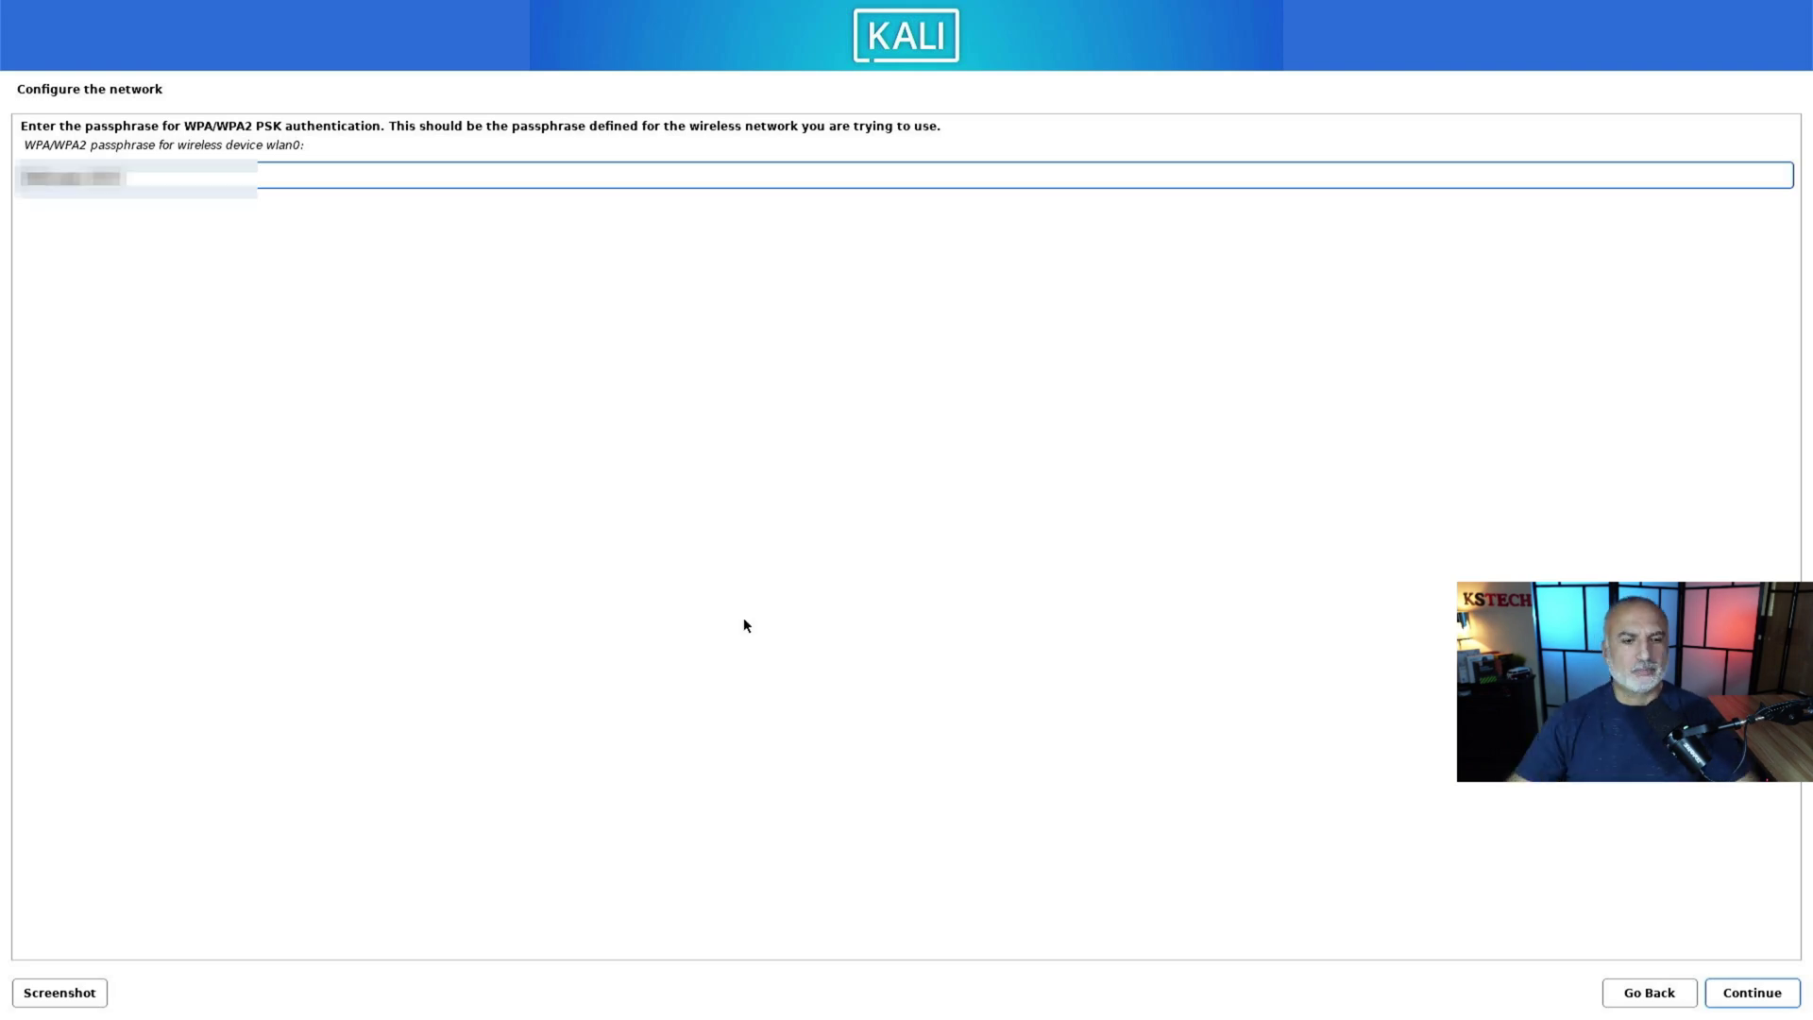
left_click(1754, 996)
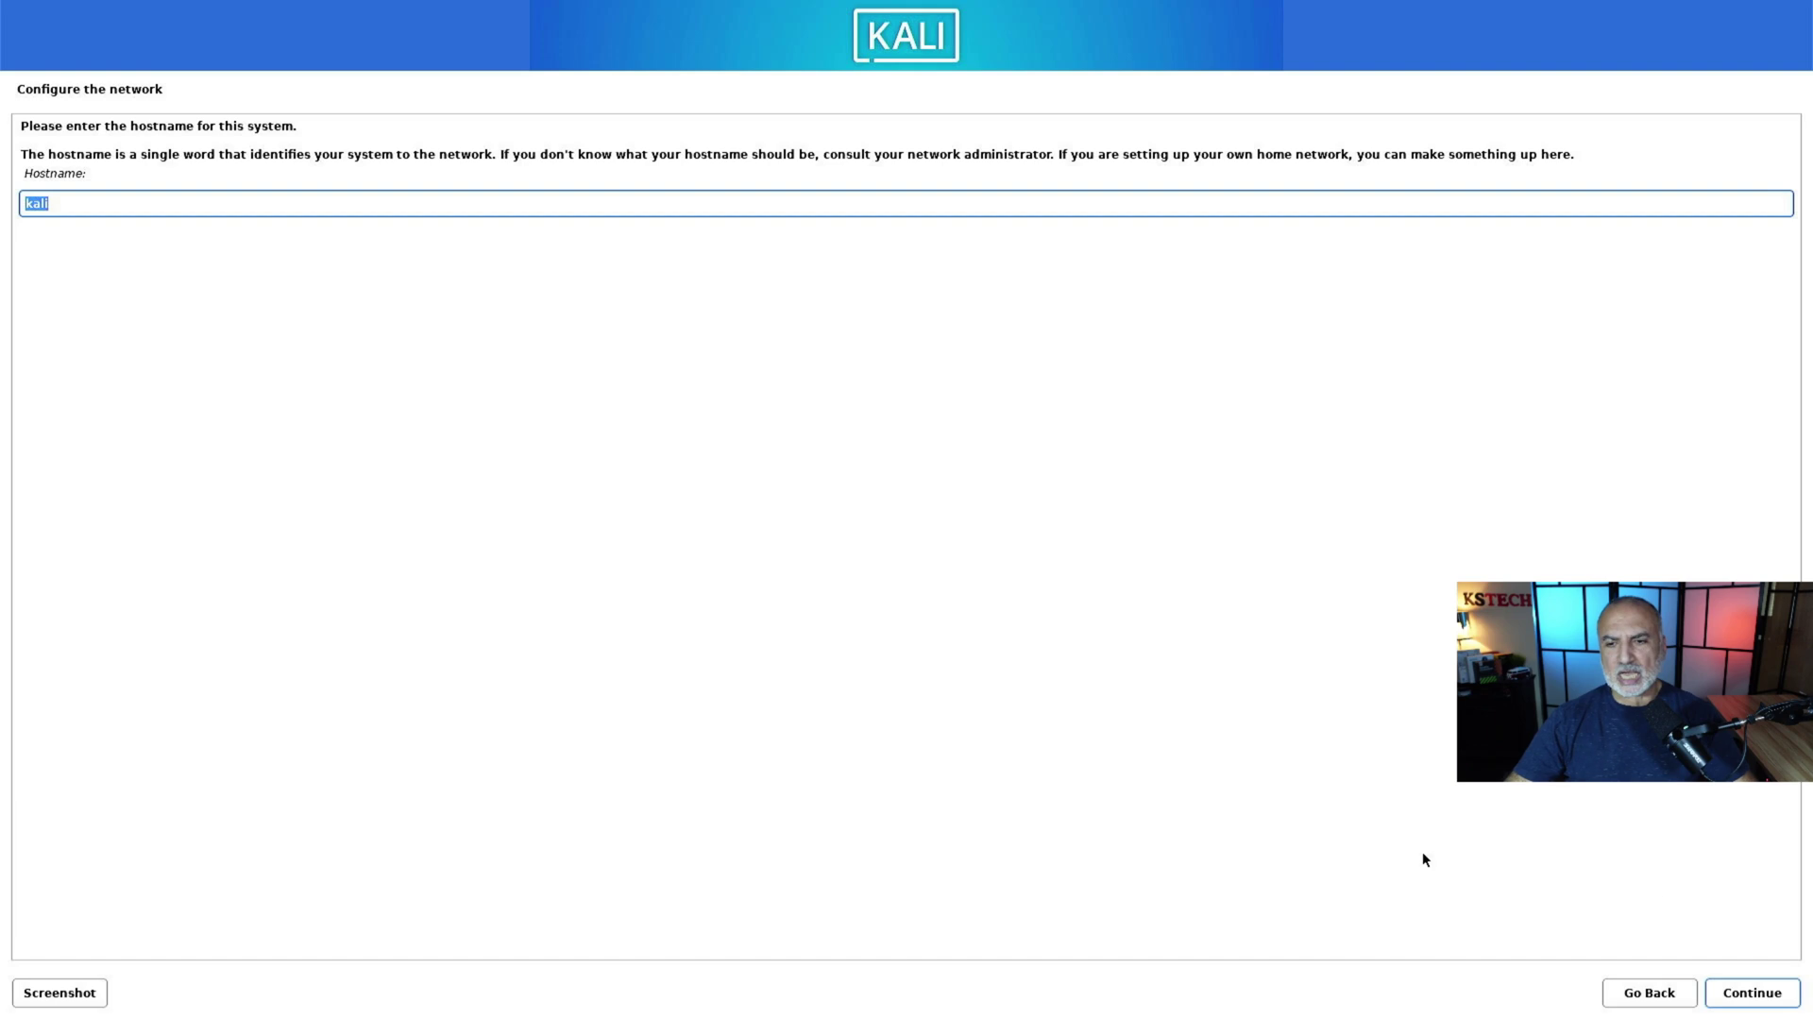
Step: Keep hostname kali with no domain, then create the user with full name, default username and password
left_click(1740, 999)
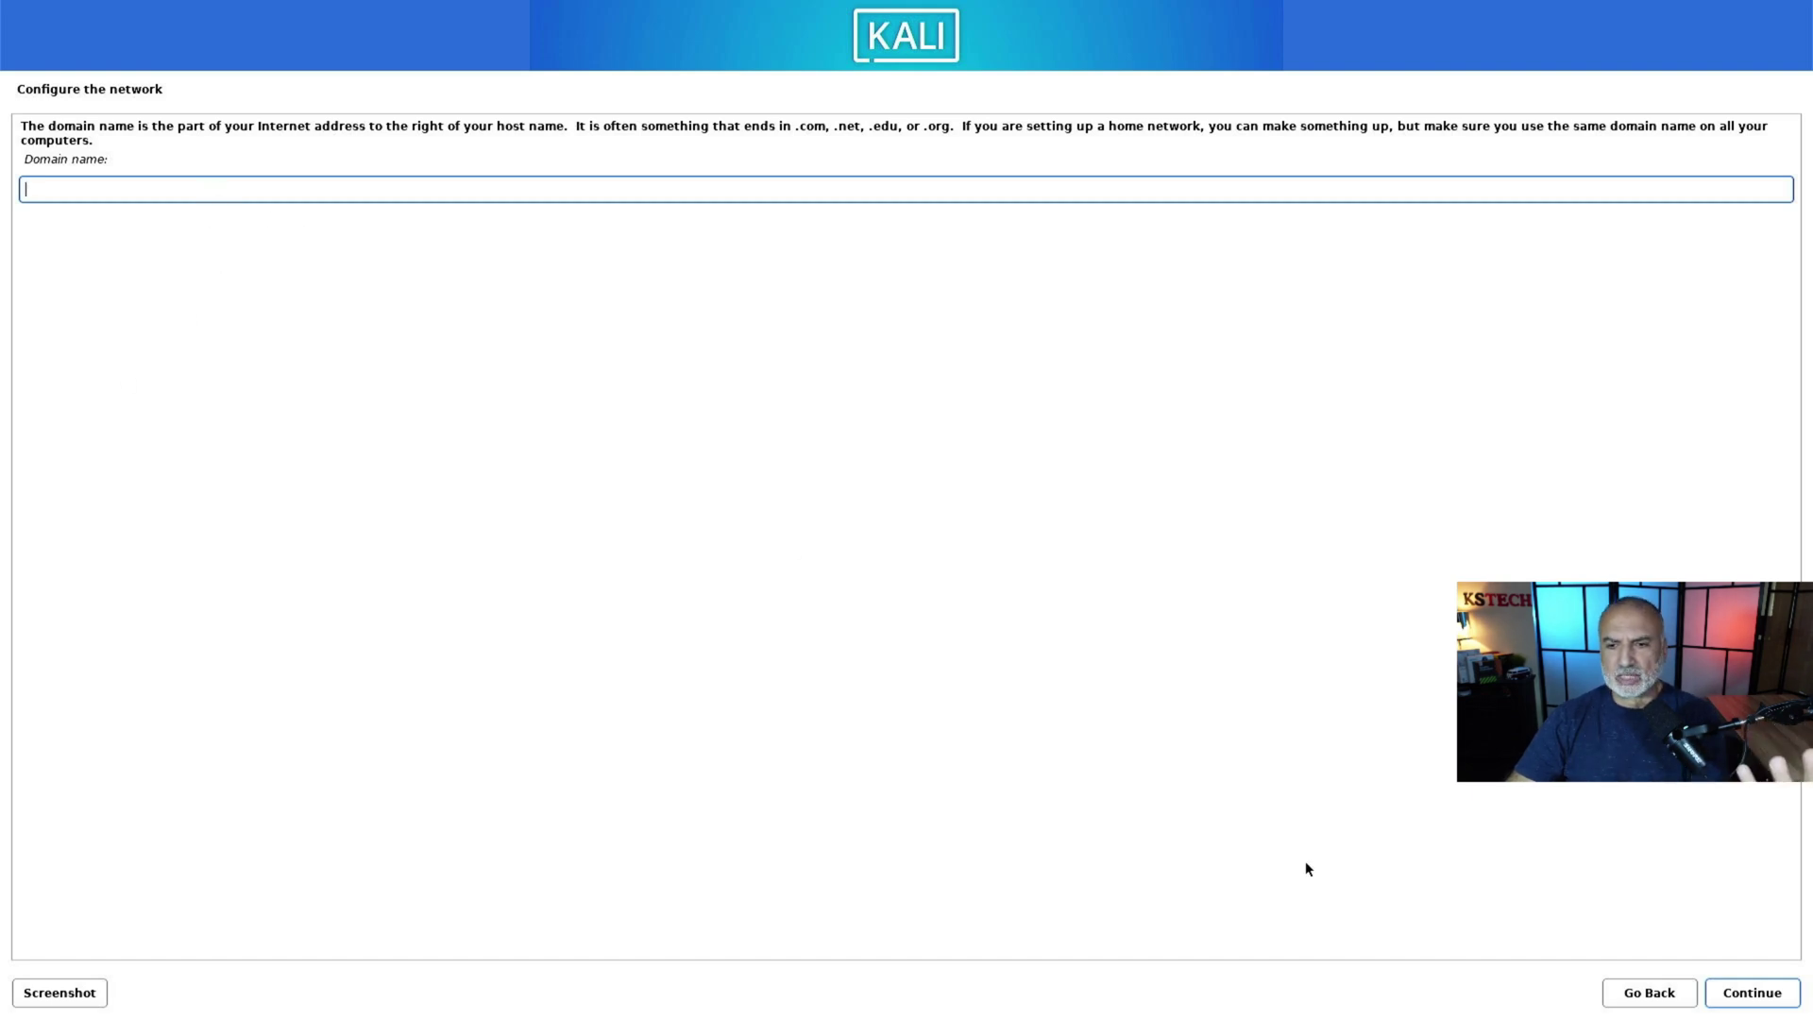
left_click(1771, 991)
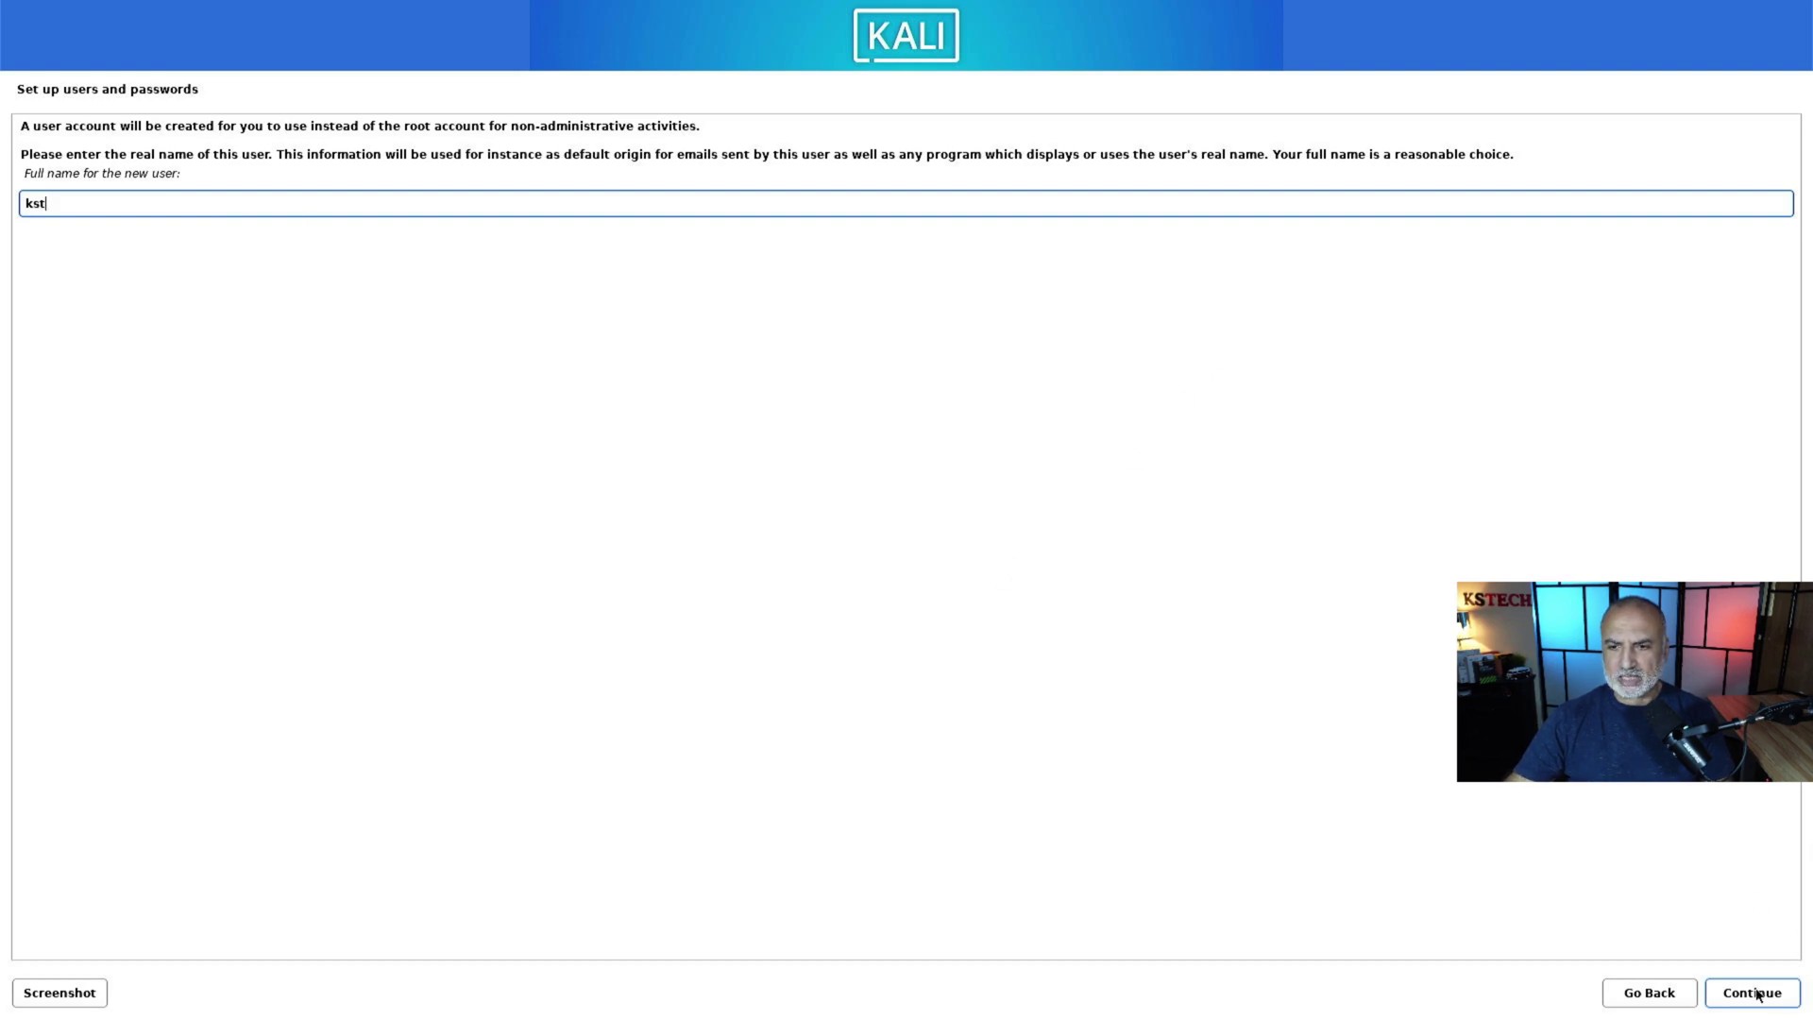
left_click(1782, 1005)
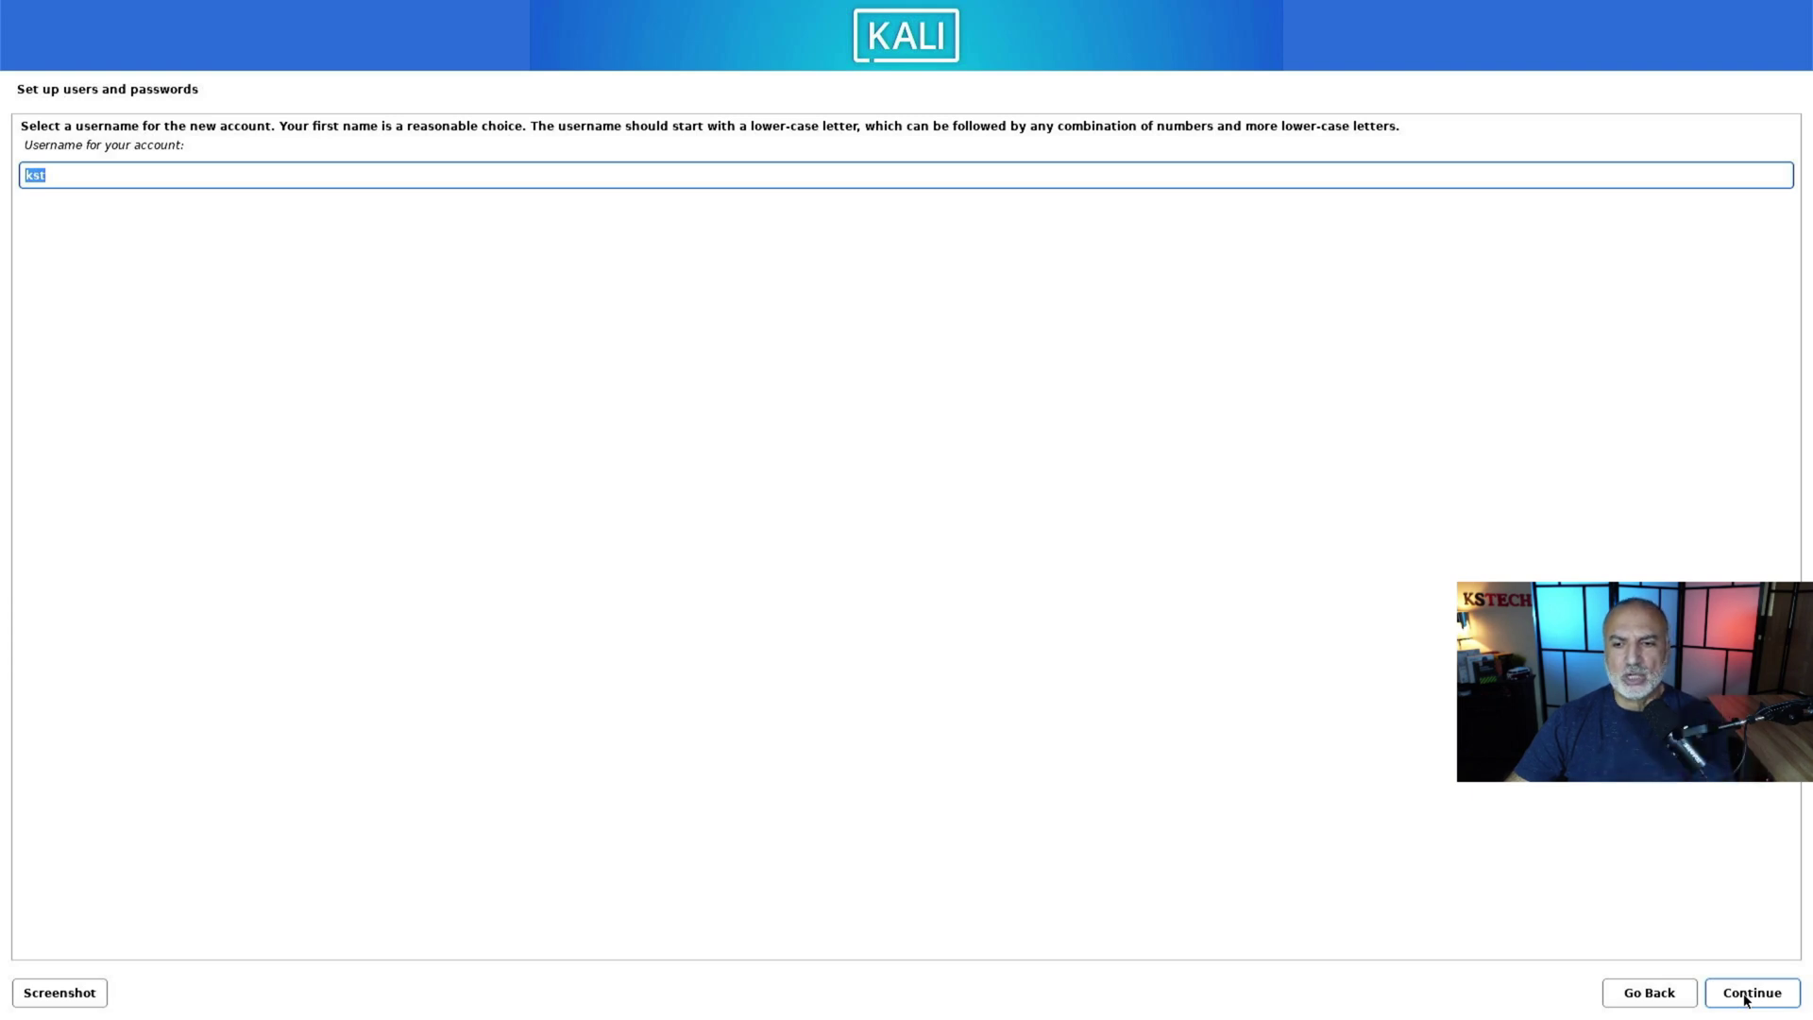
left_click(1746, 1000)
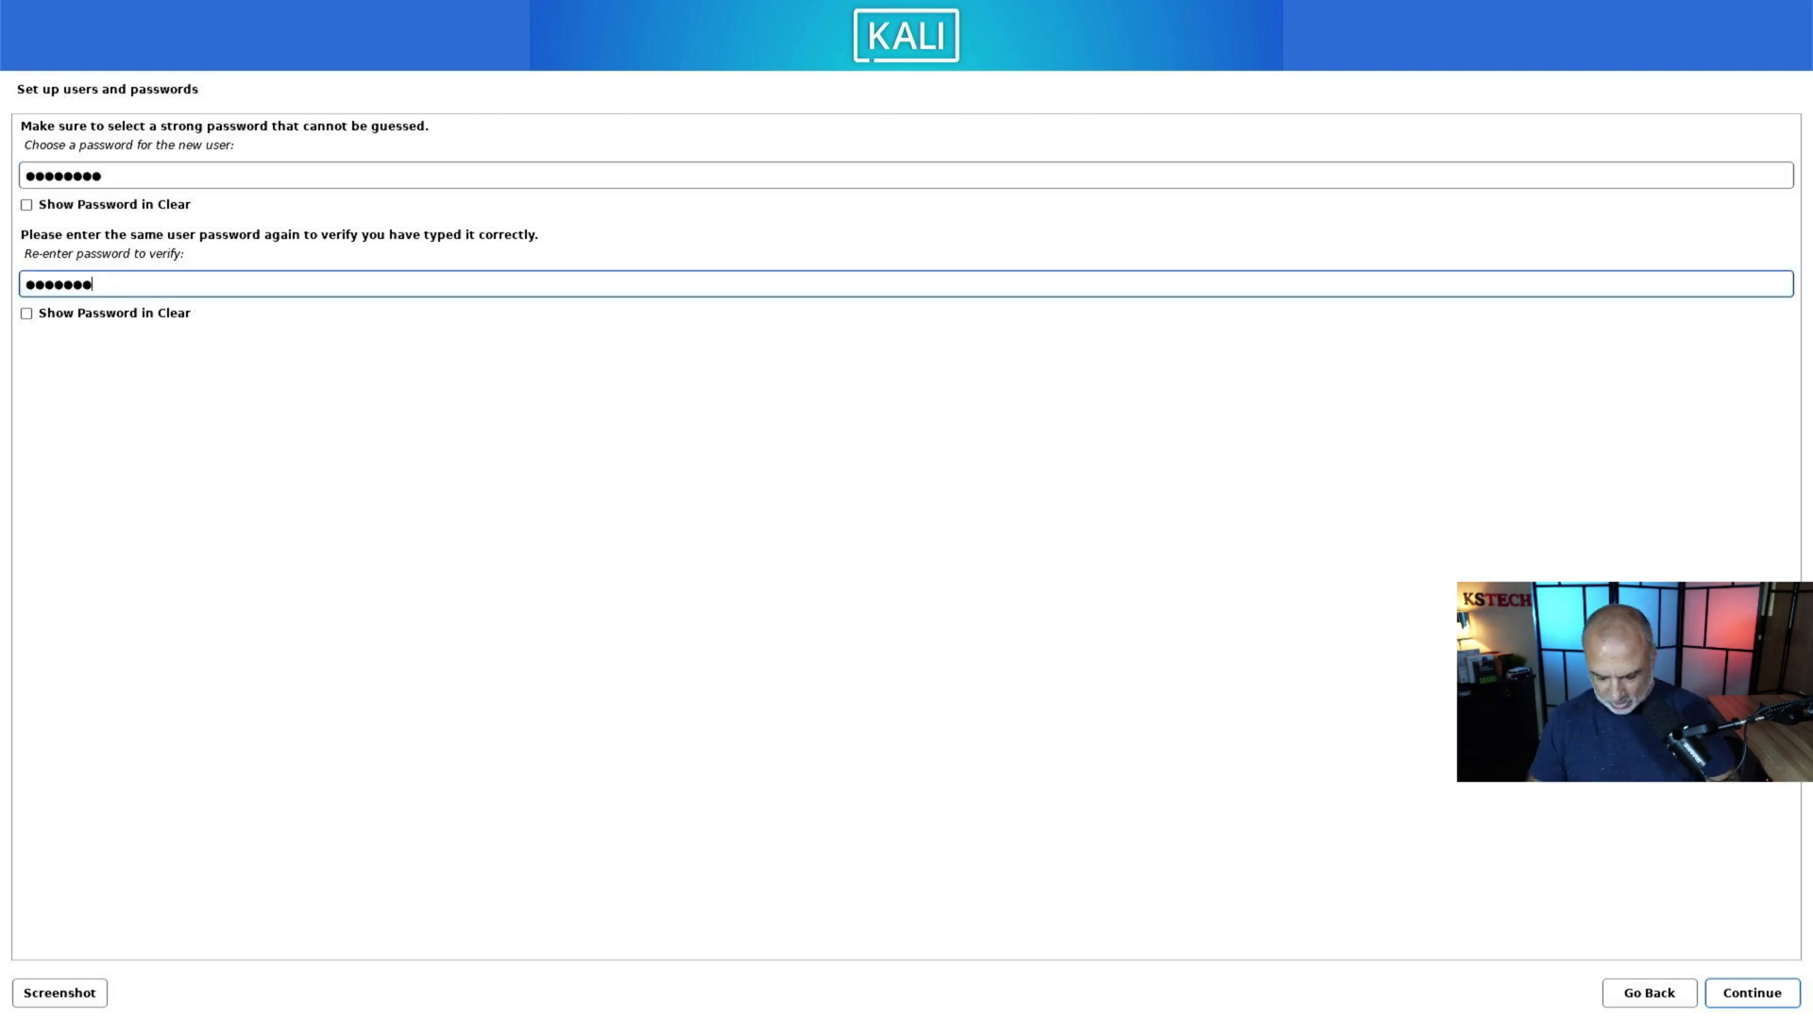
key("Return")
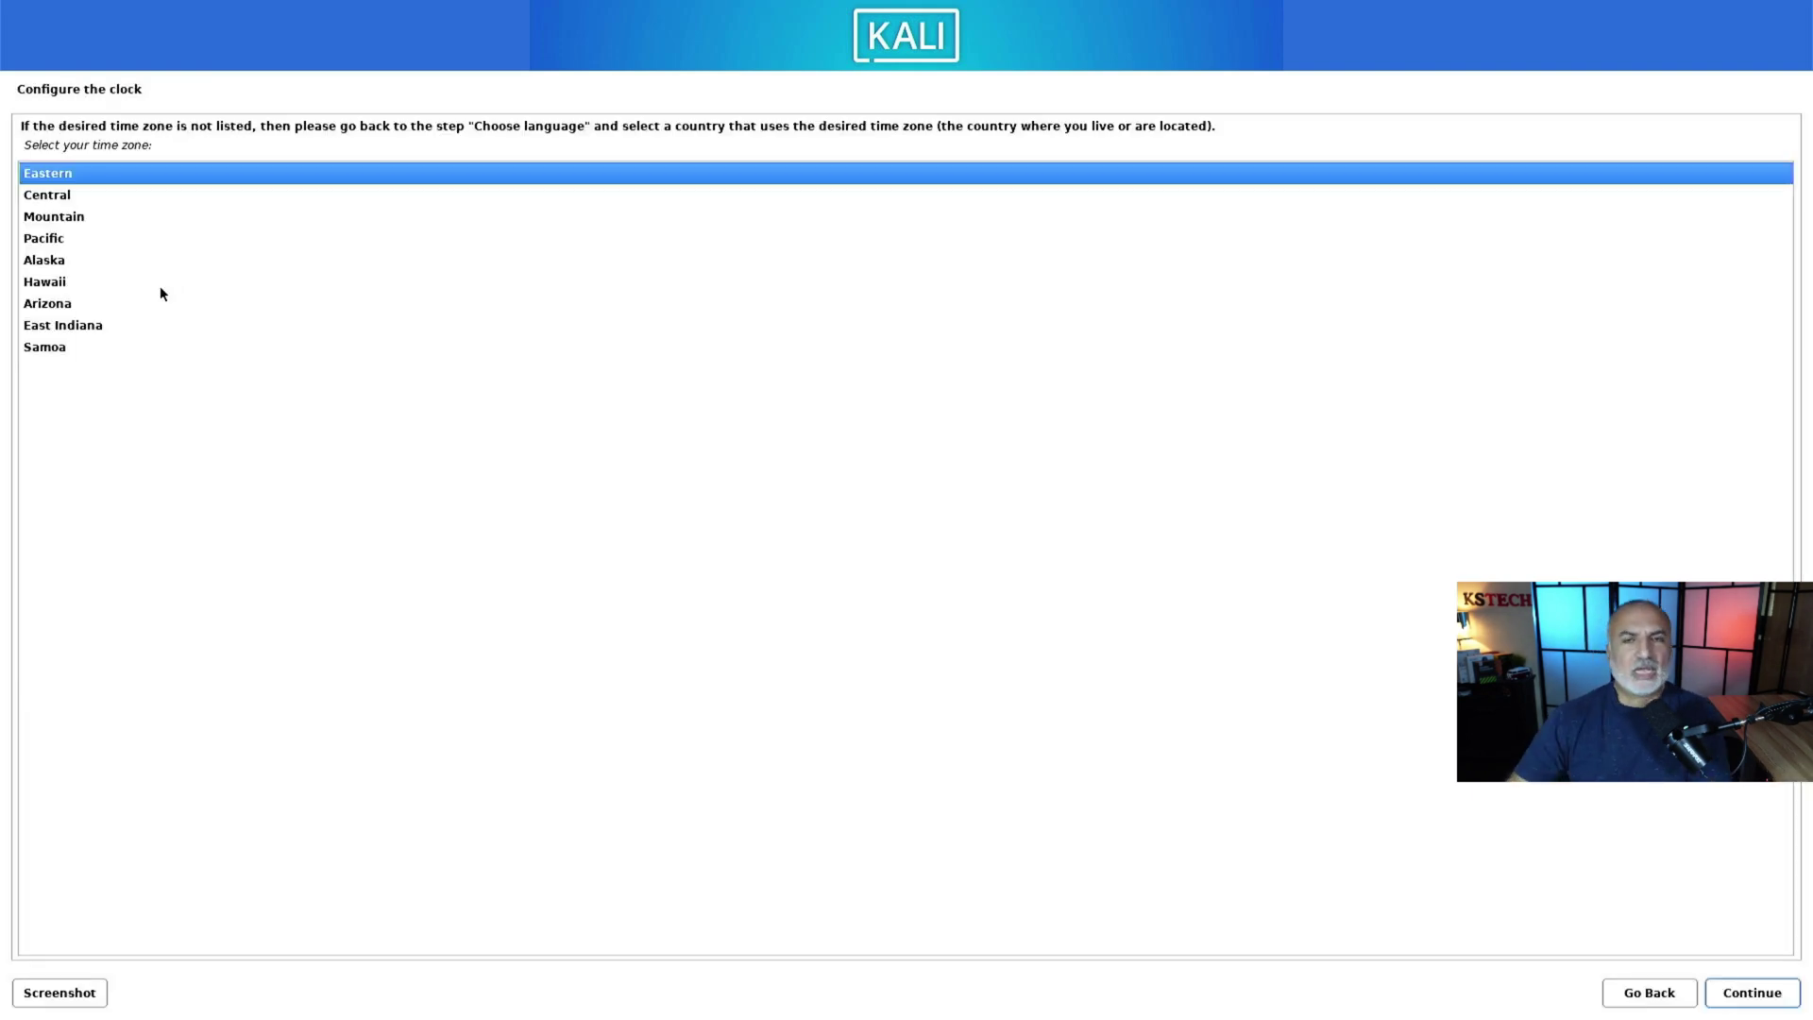
Step: Accept Eastern time, then guided-partition the whole 240.1 GB SSD with all files in one partition
left_click(1756, 994)
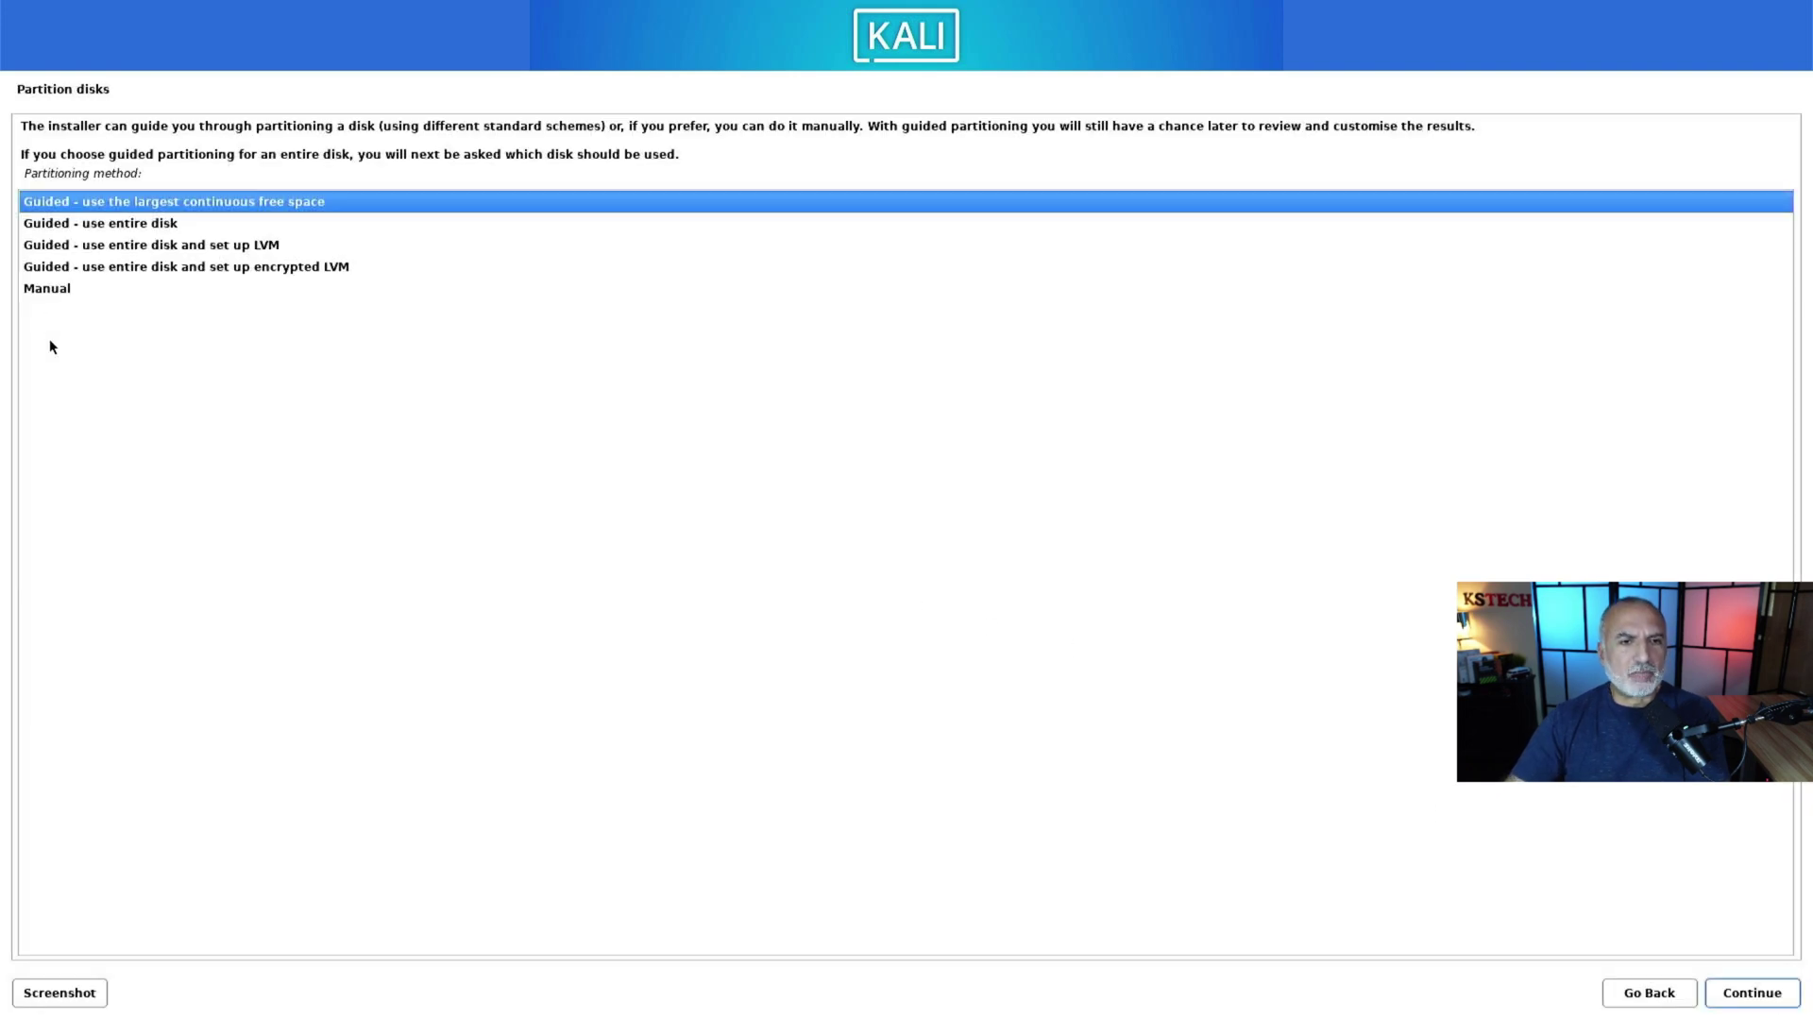
left_click(109, 230)
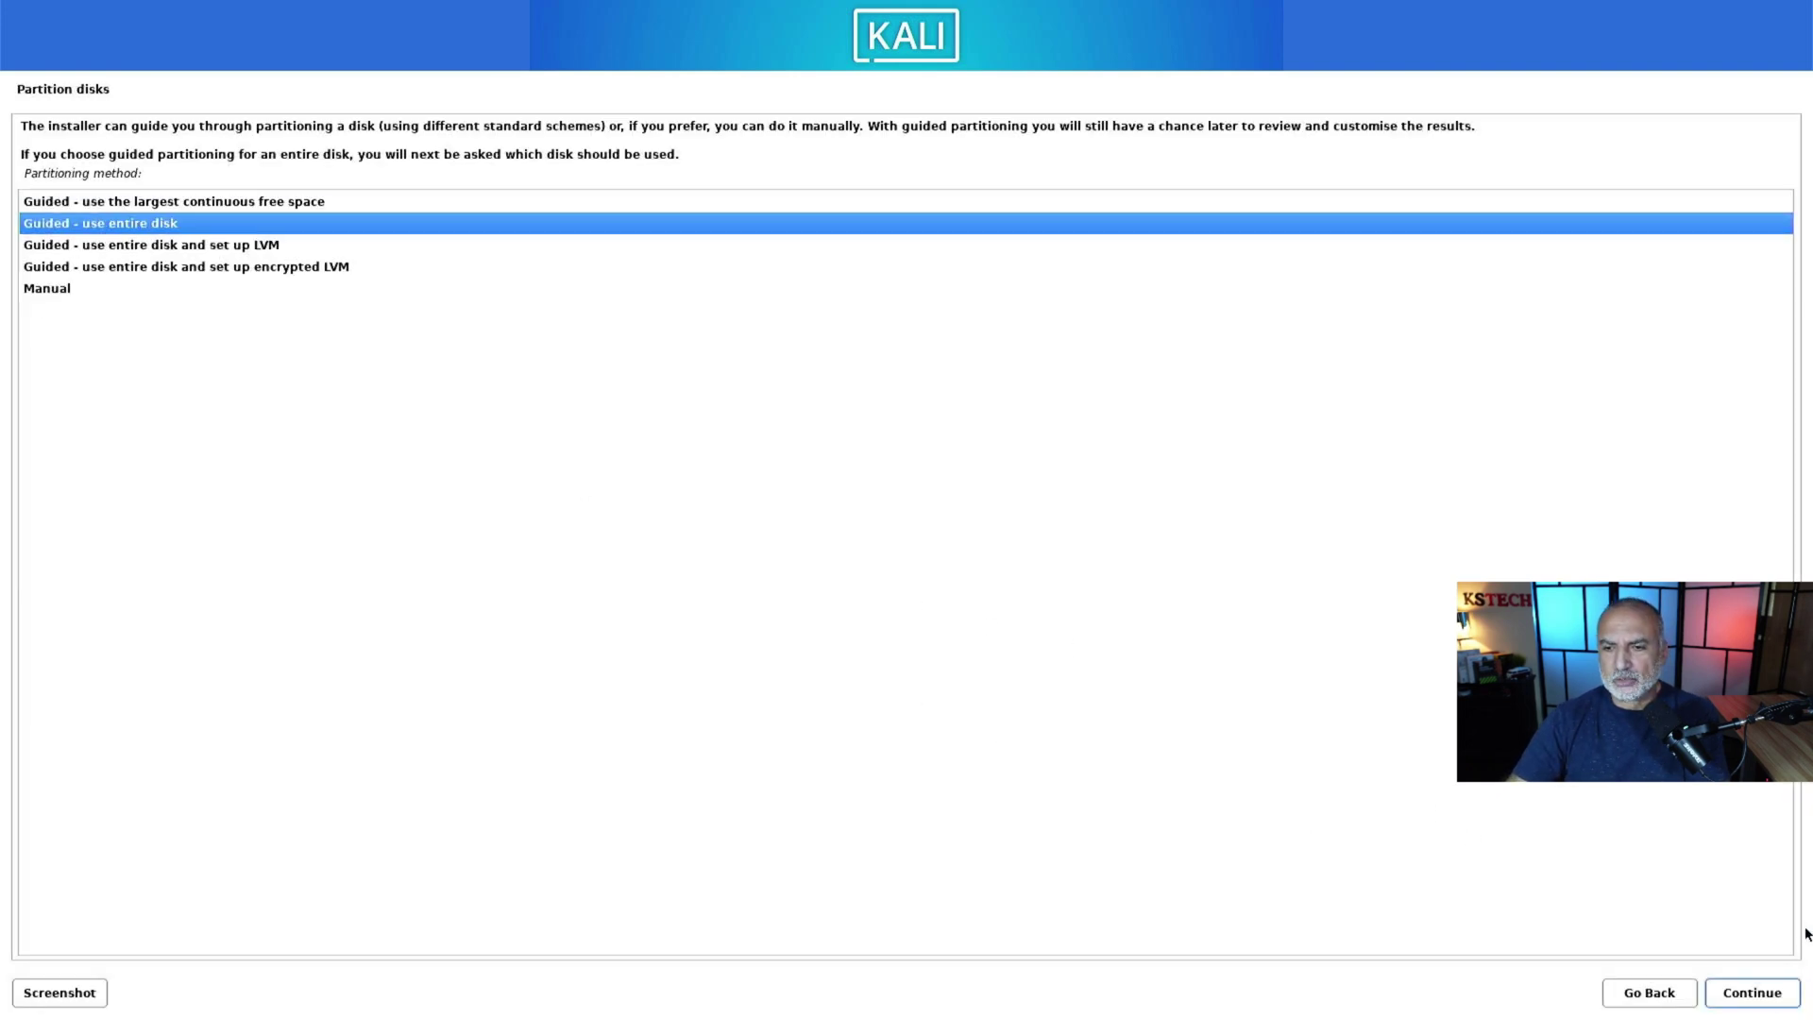
left_click(1783, 984)
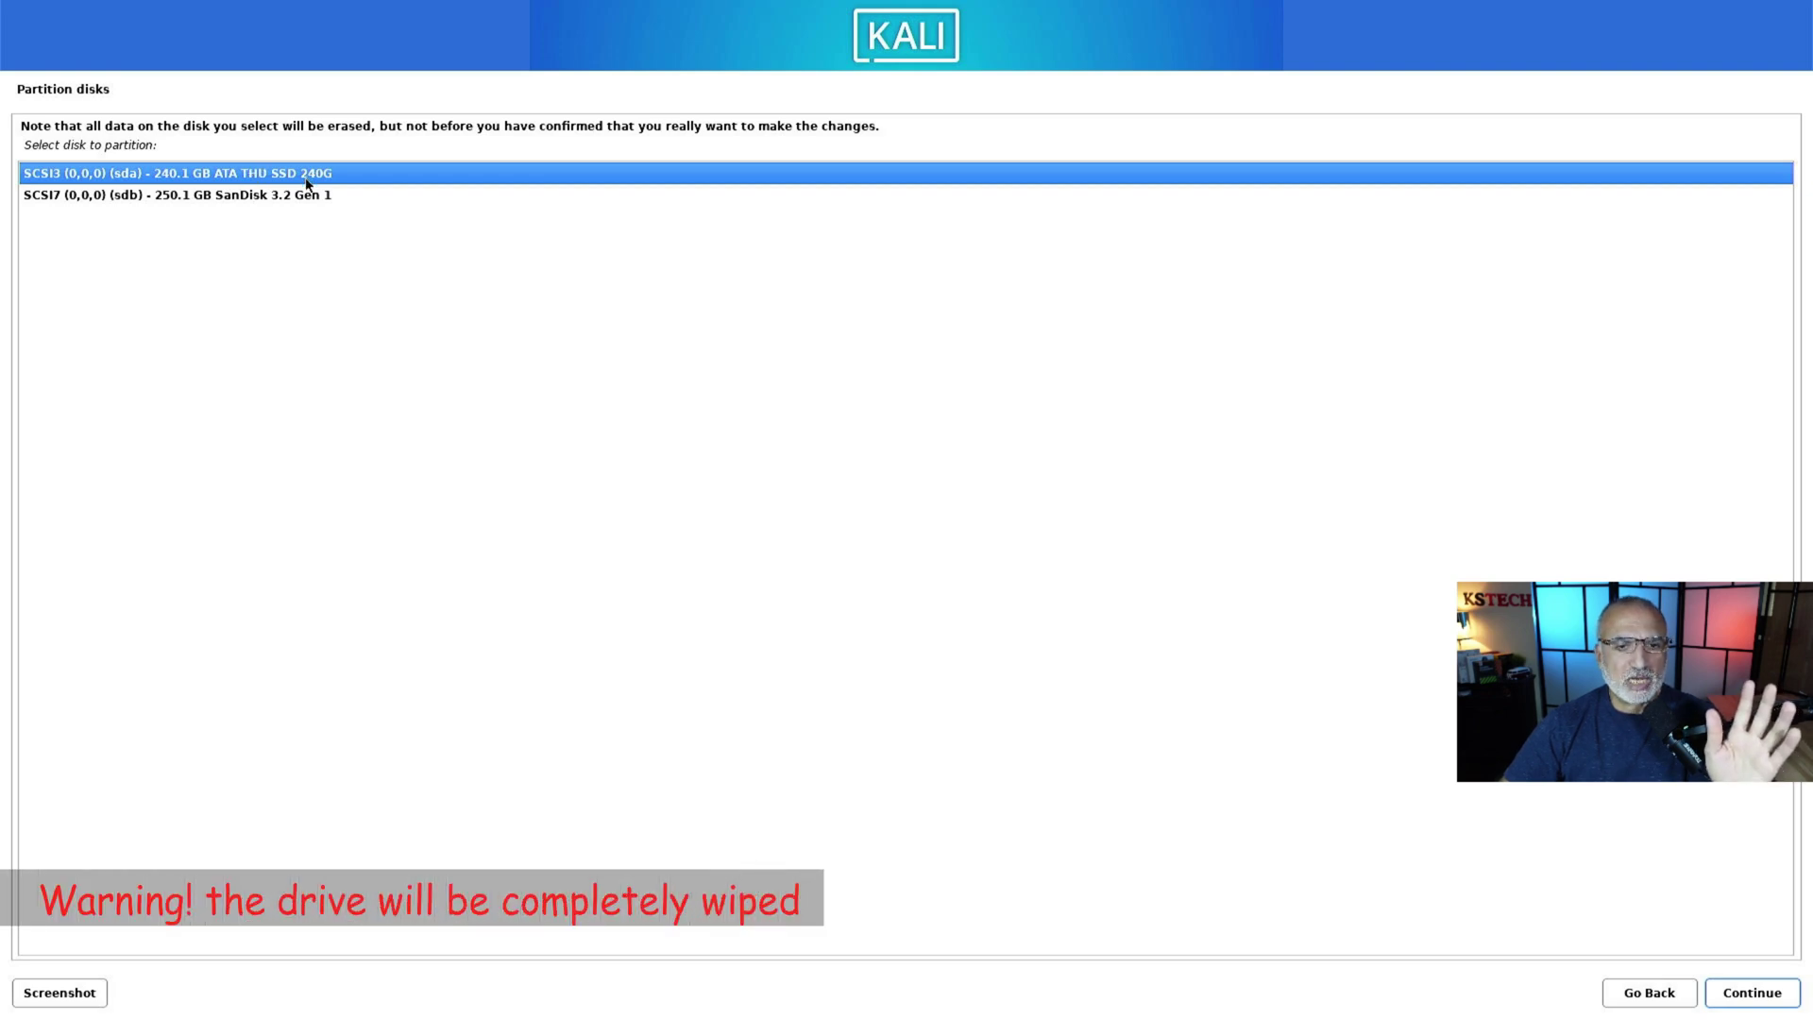
left_click(1751, 993)
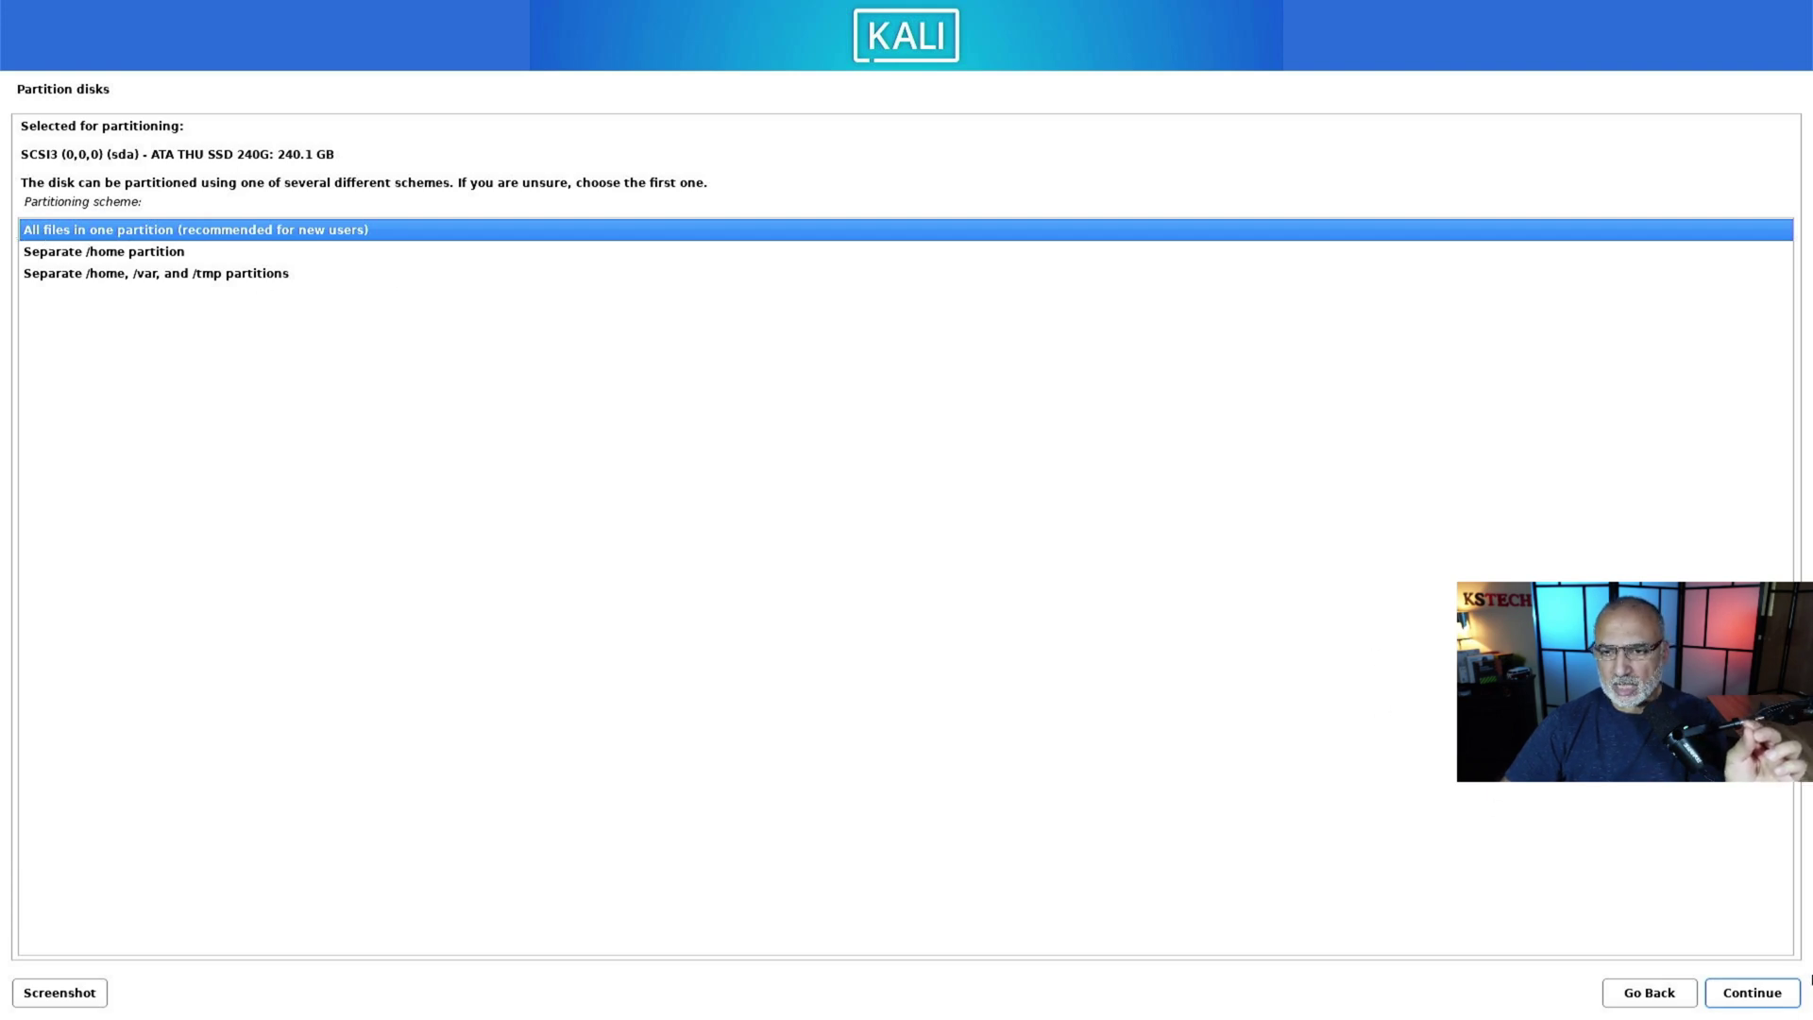
left_click(1719, 997)
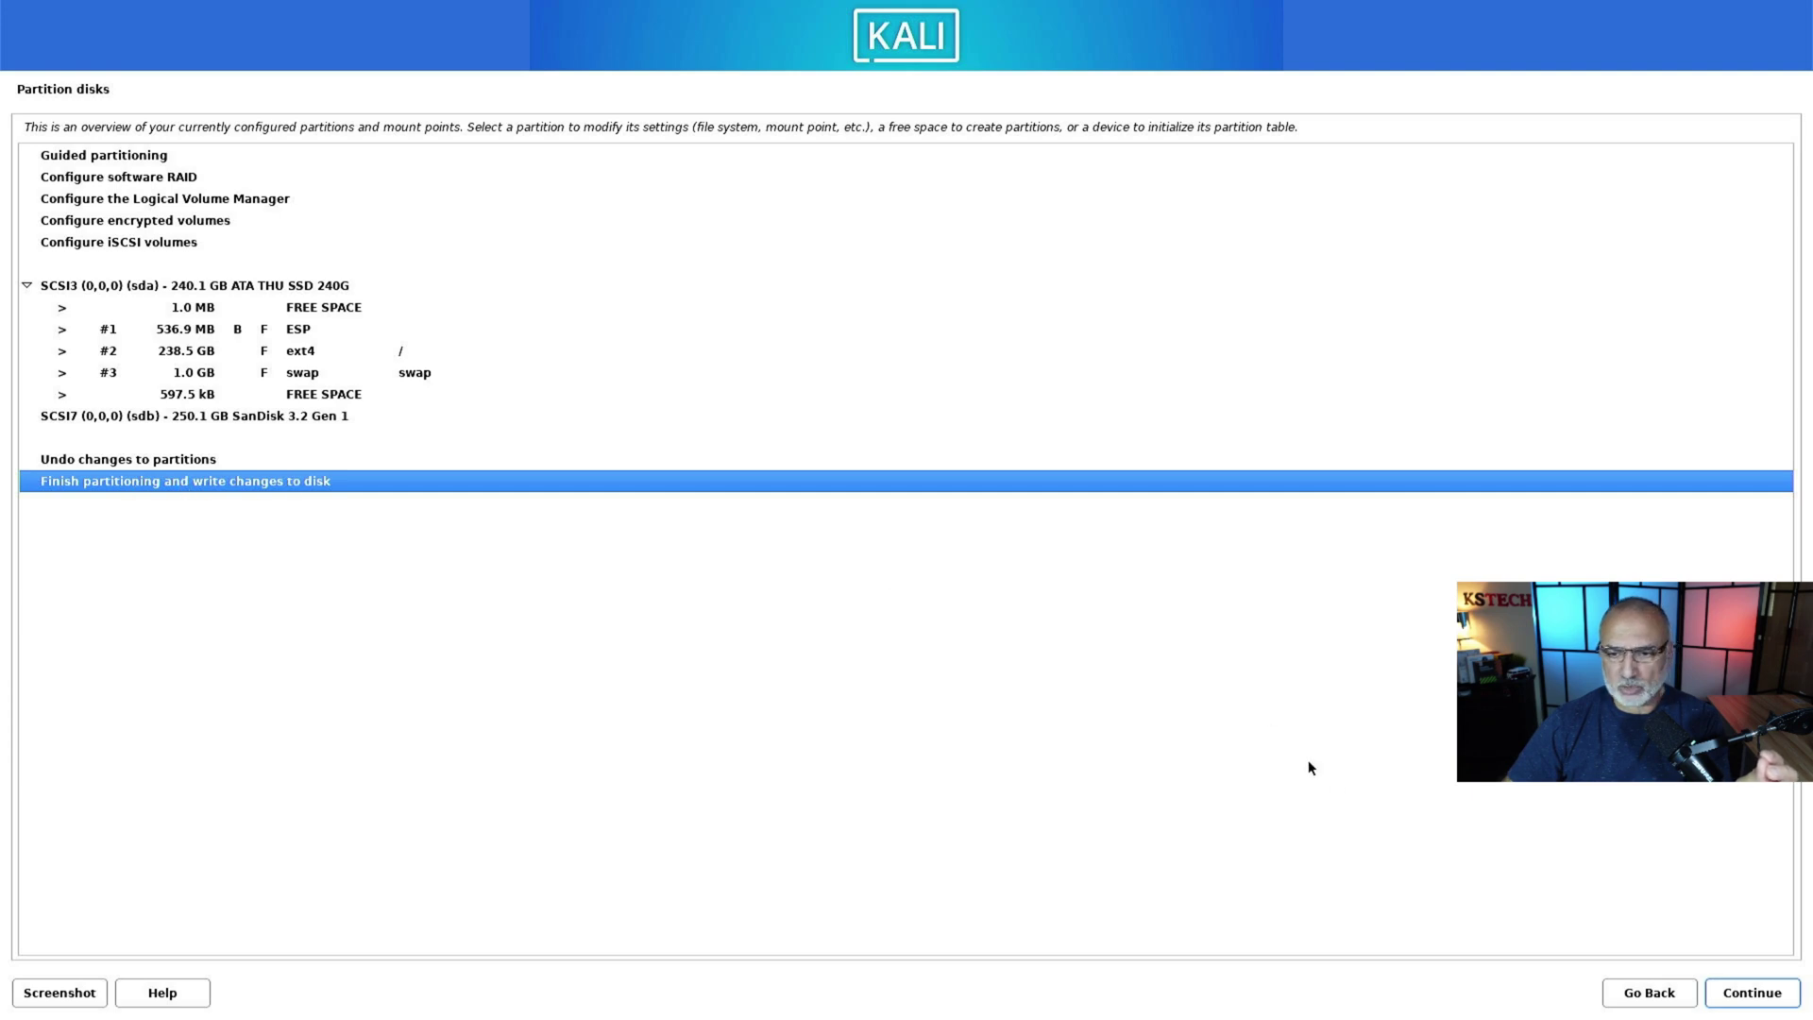
Step: Finish partitioning and answer Yes to write the new partitions to the SSD
left_click(1753, 994)
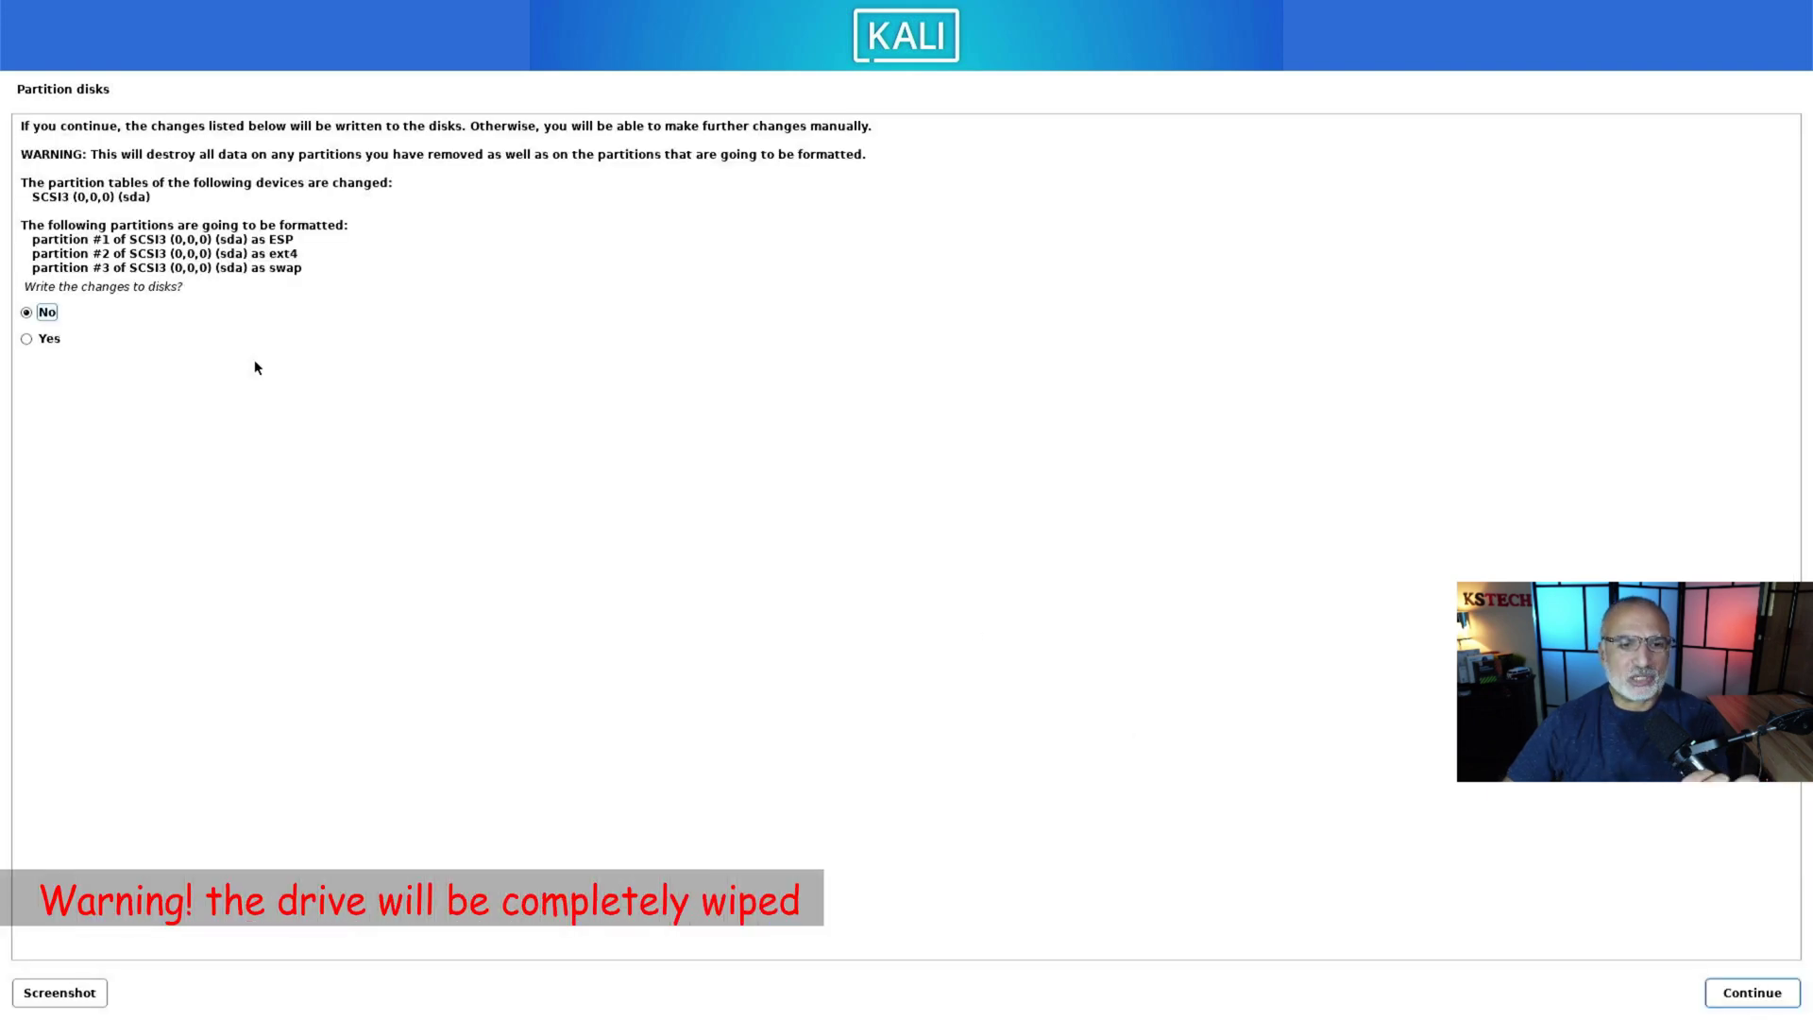
left_click(44, 342)
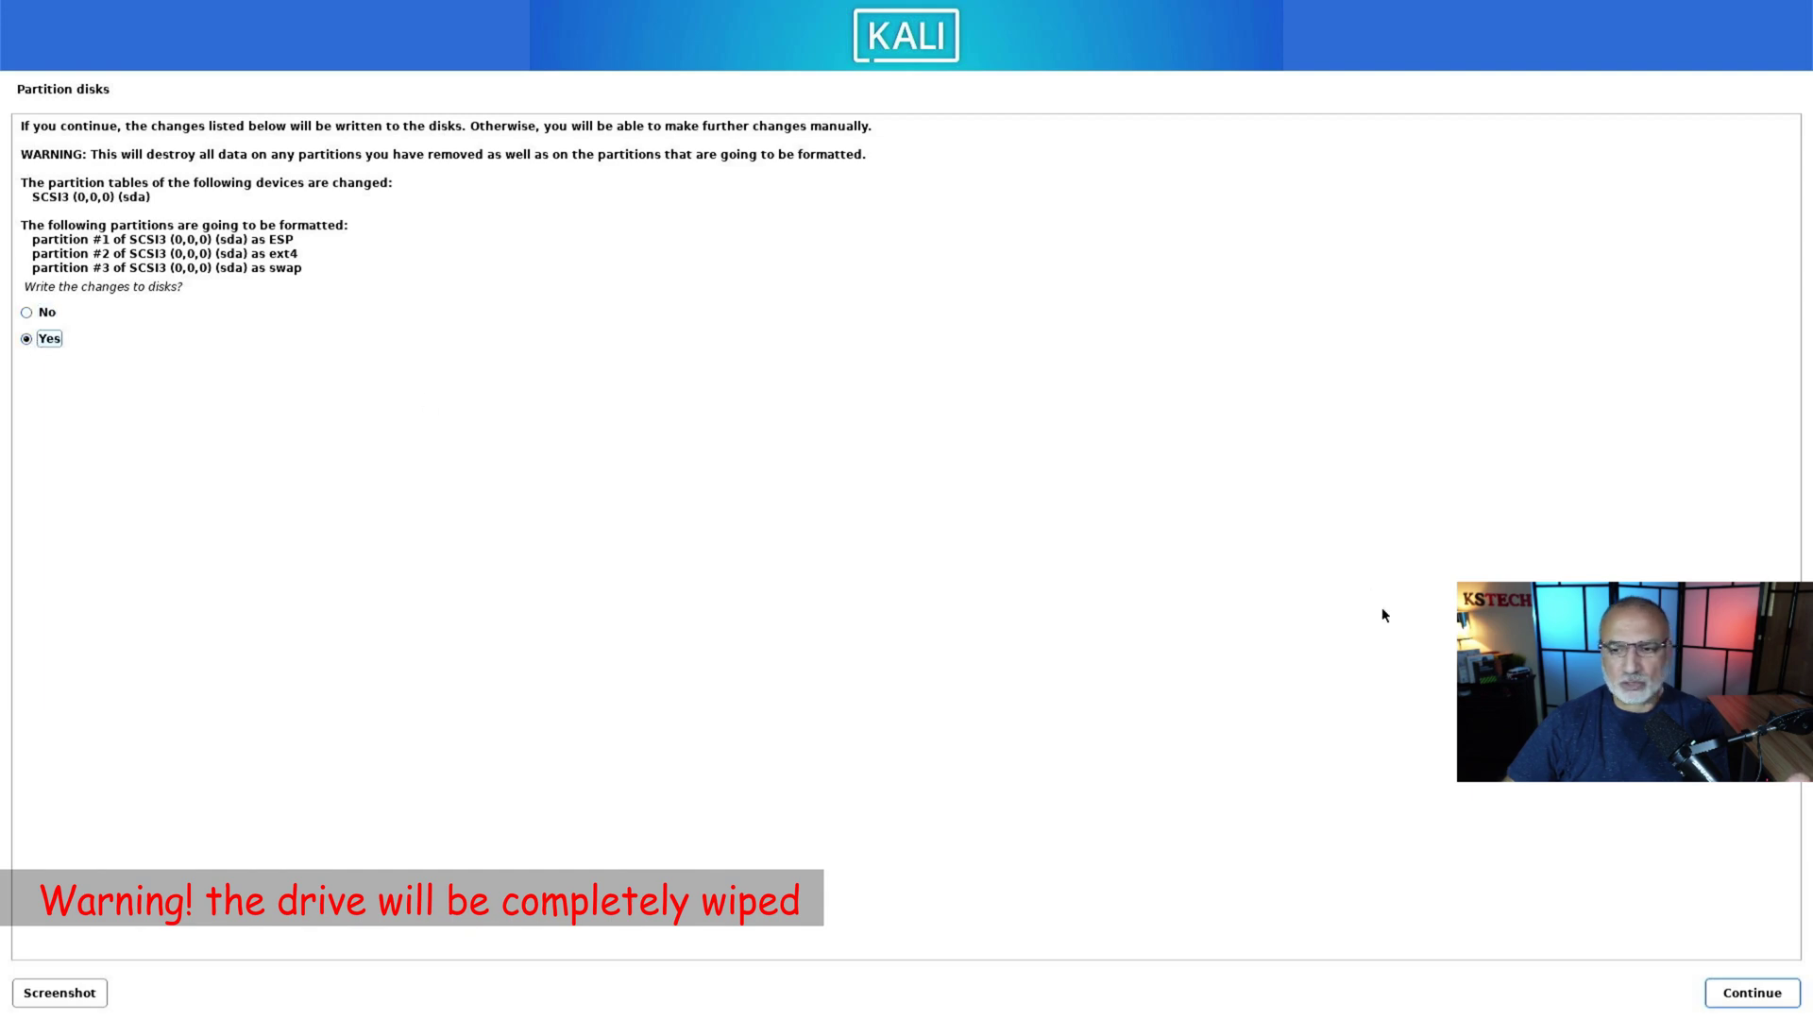
left_click(1754, 994)
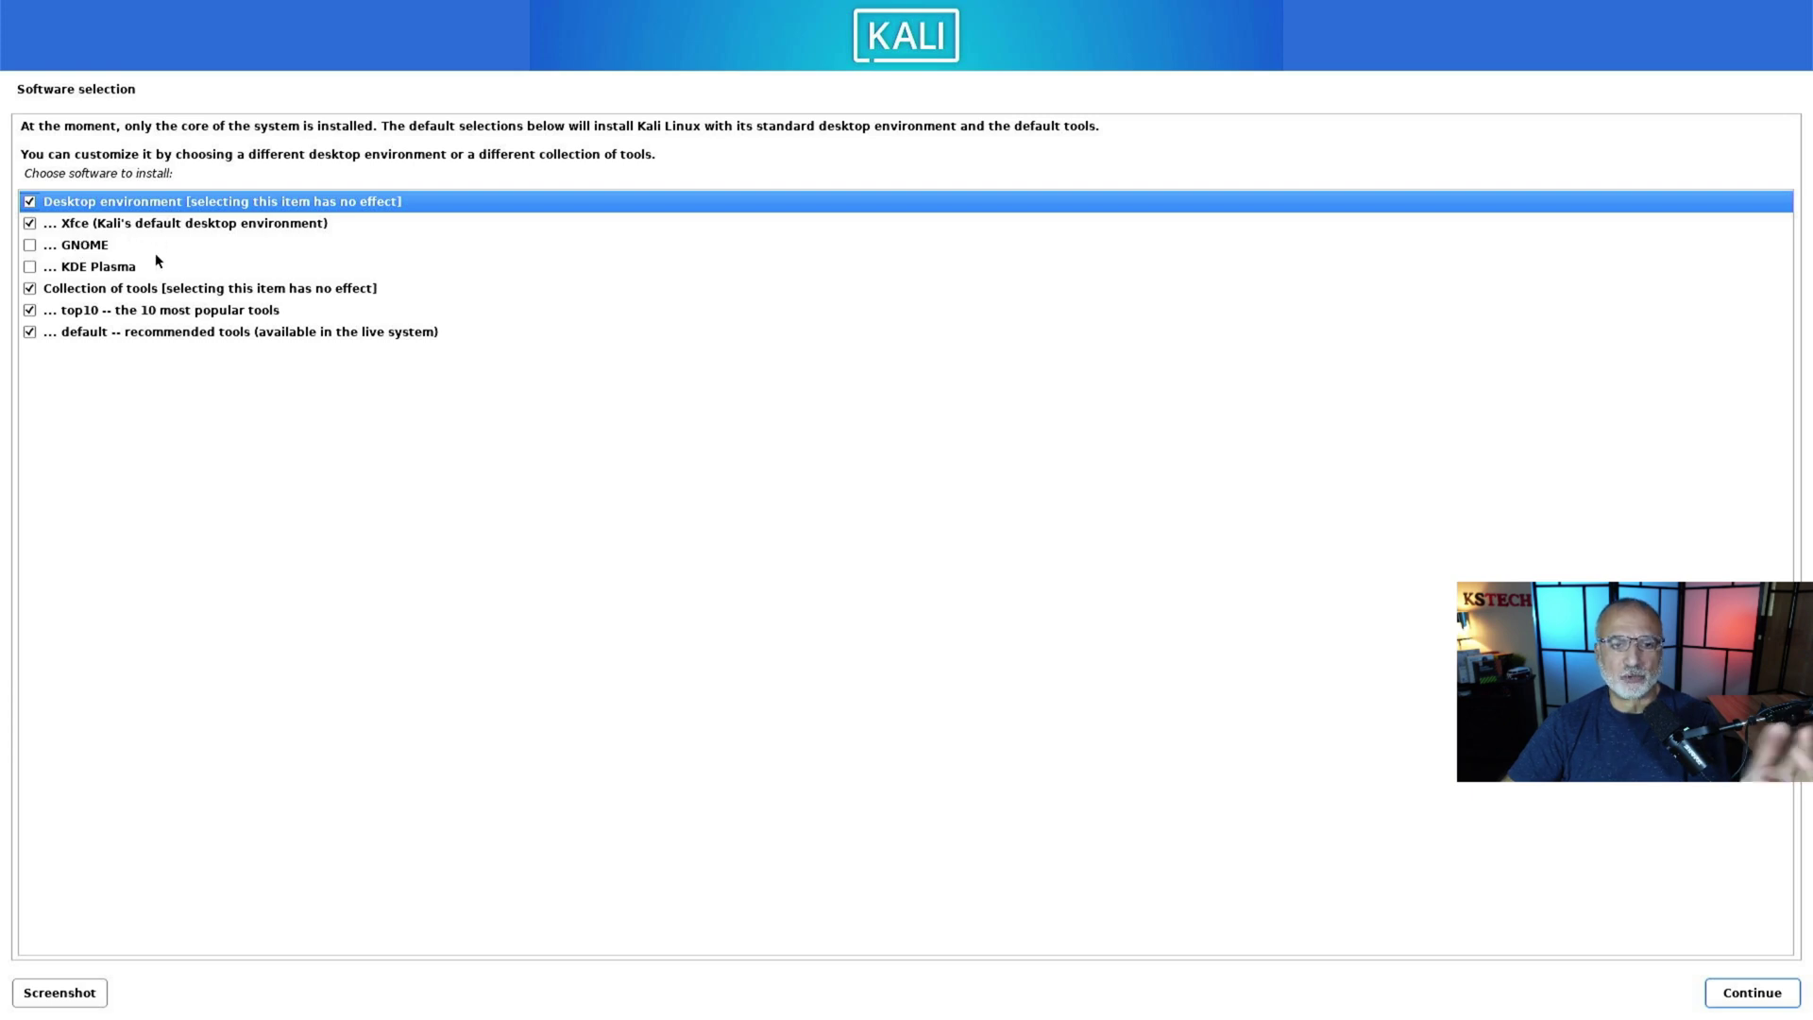
Step: Install the default Xfce desktop and tool selection, then reboot from the SSD into Kali
left_click(1742, 996)
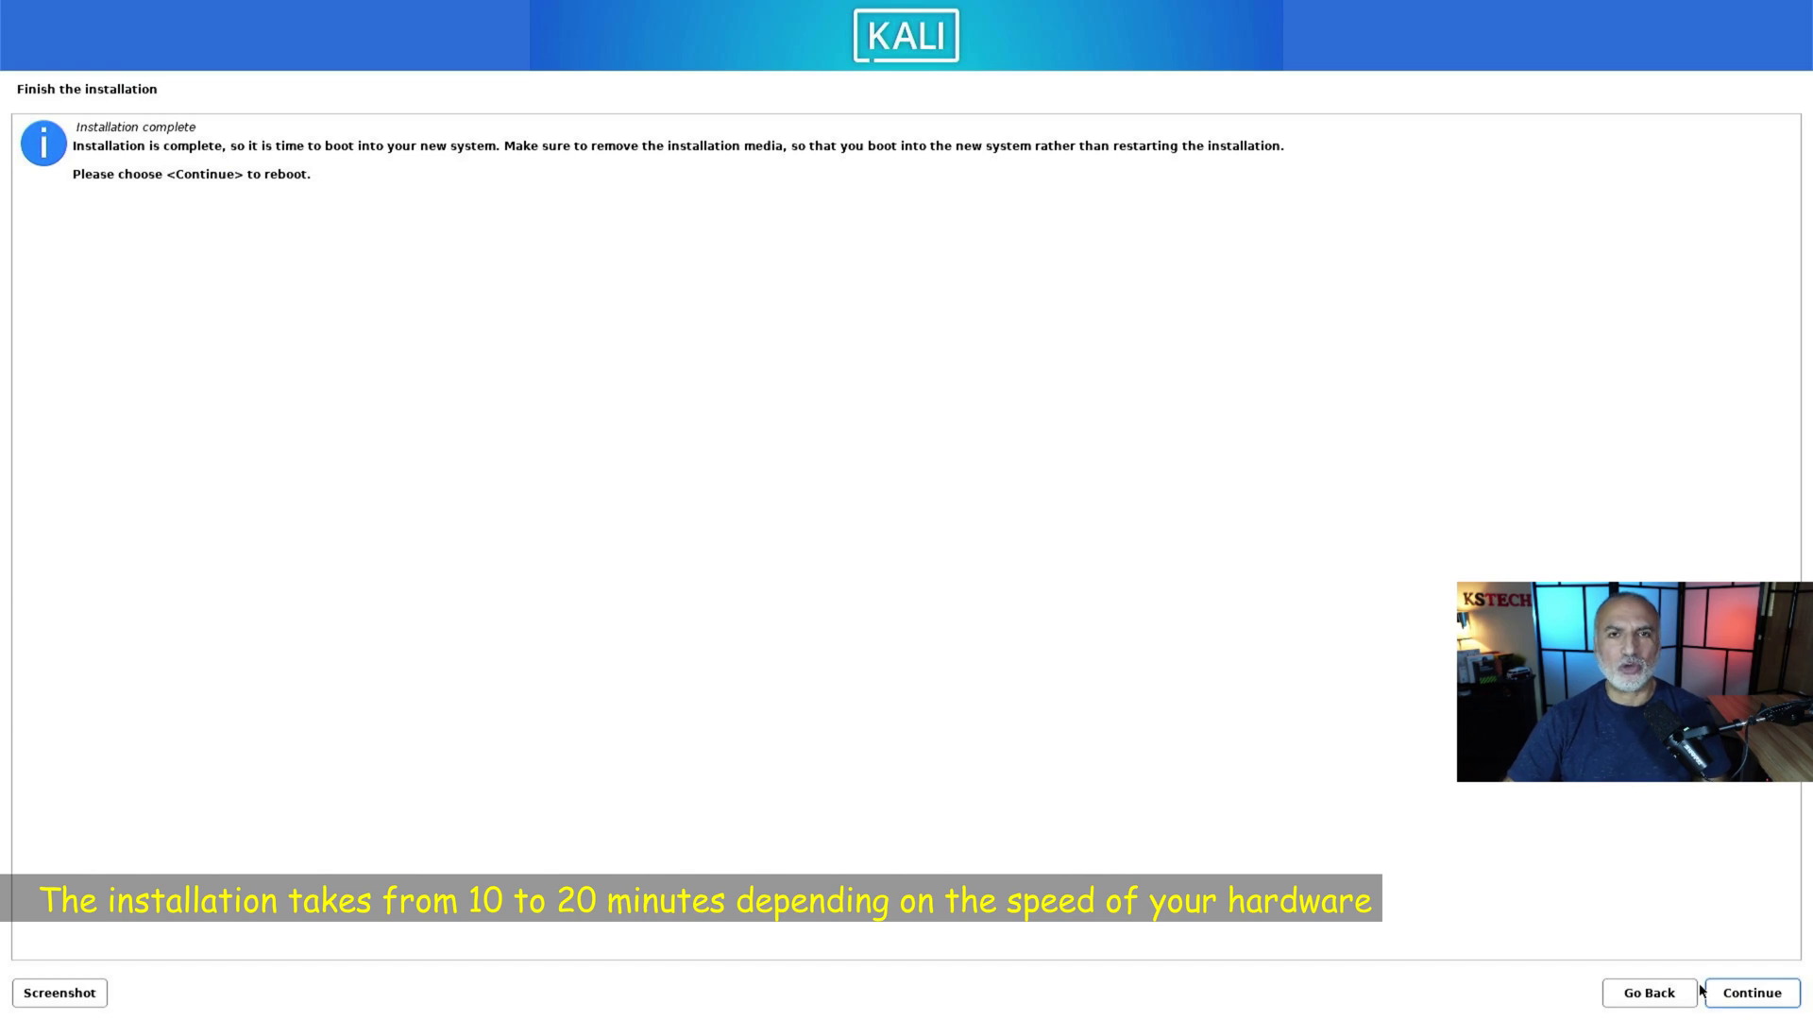
left_click(1755, 1001)
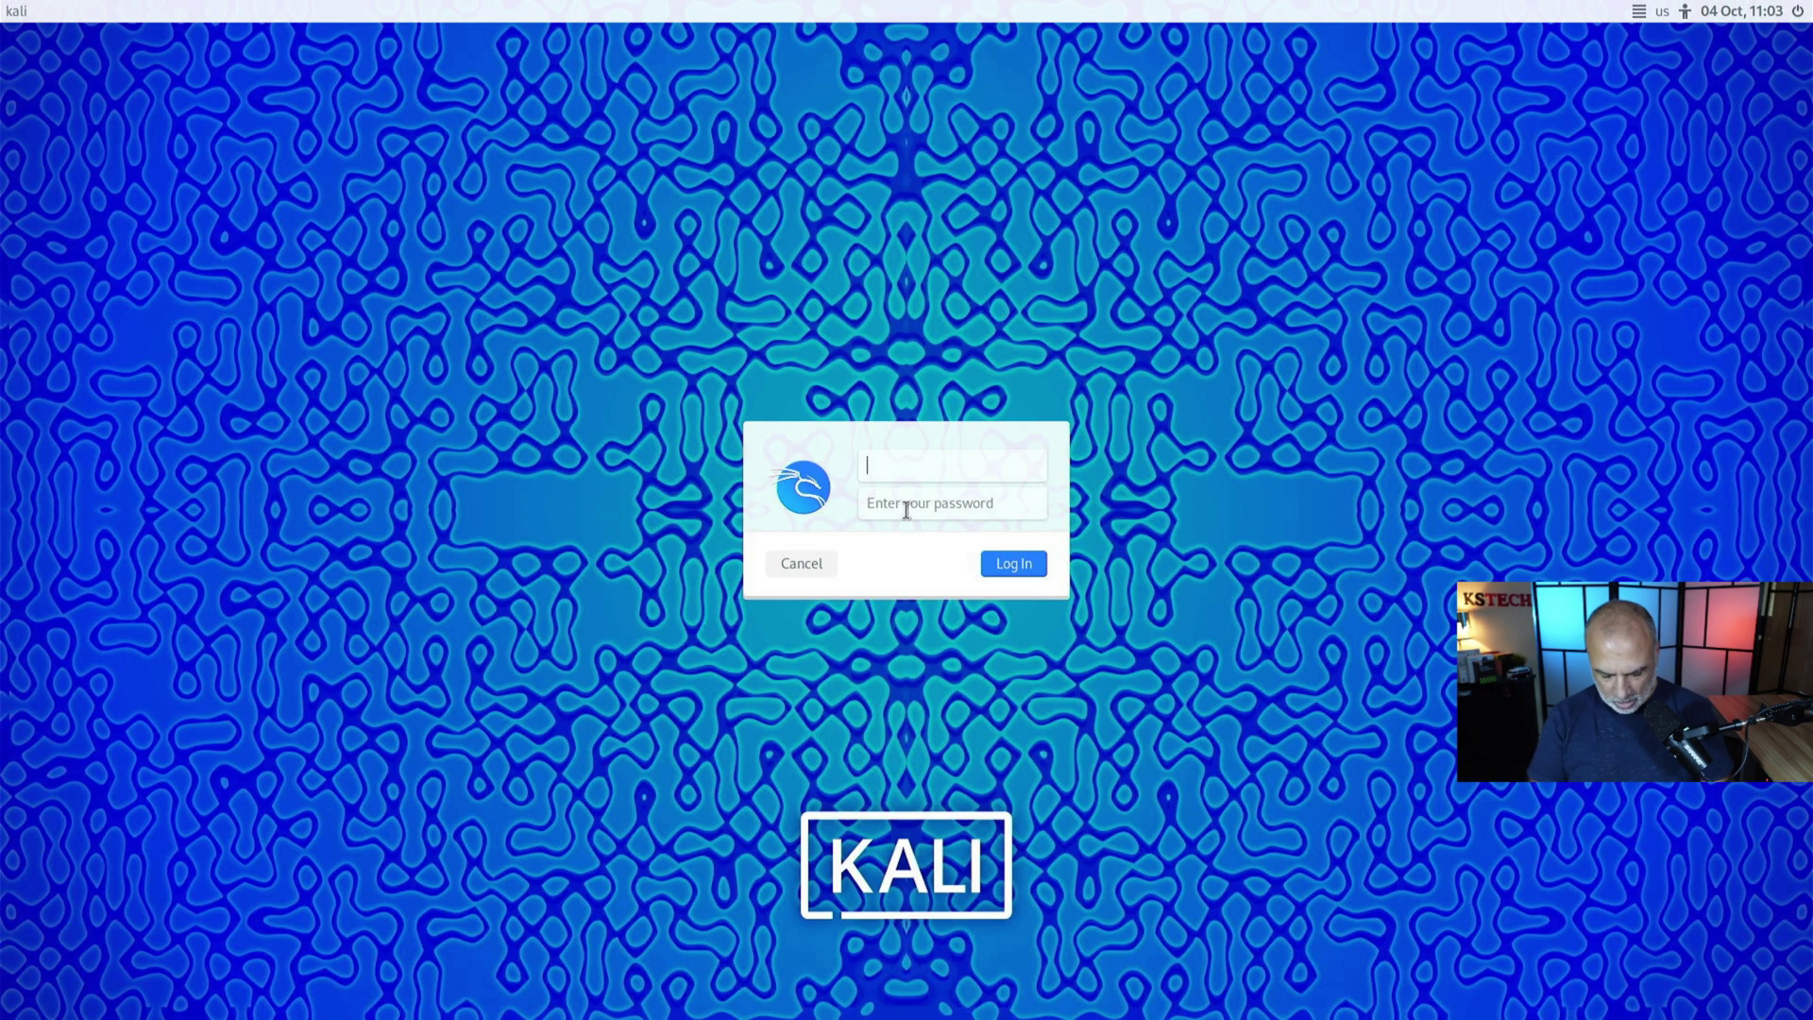
Step: Log in to the new user account with its password to reach the Xfce desktop
left_click(906, 511)
type("••••••")
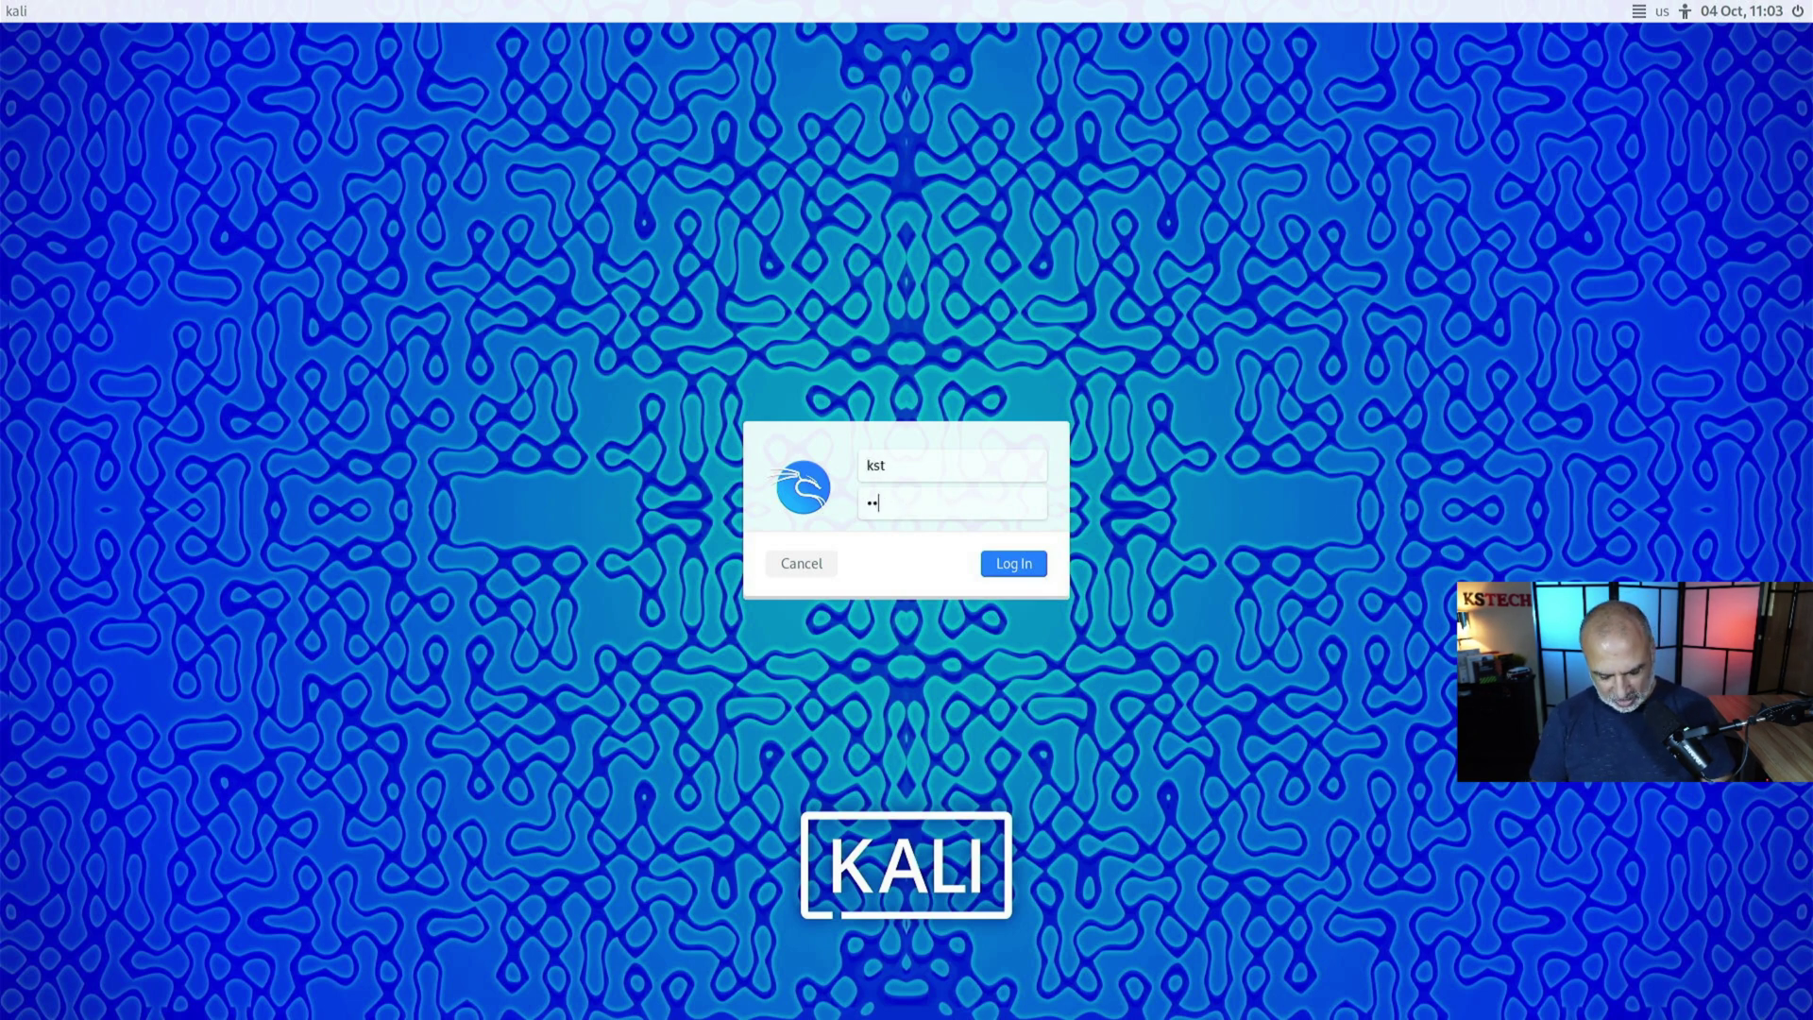
type("••")
key("Return")
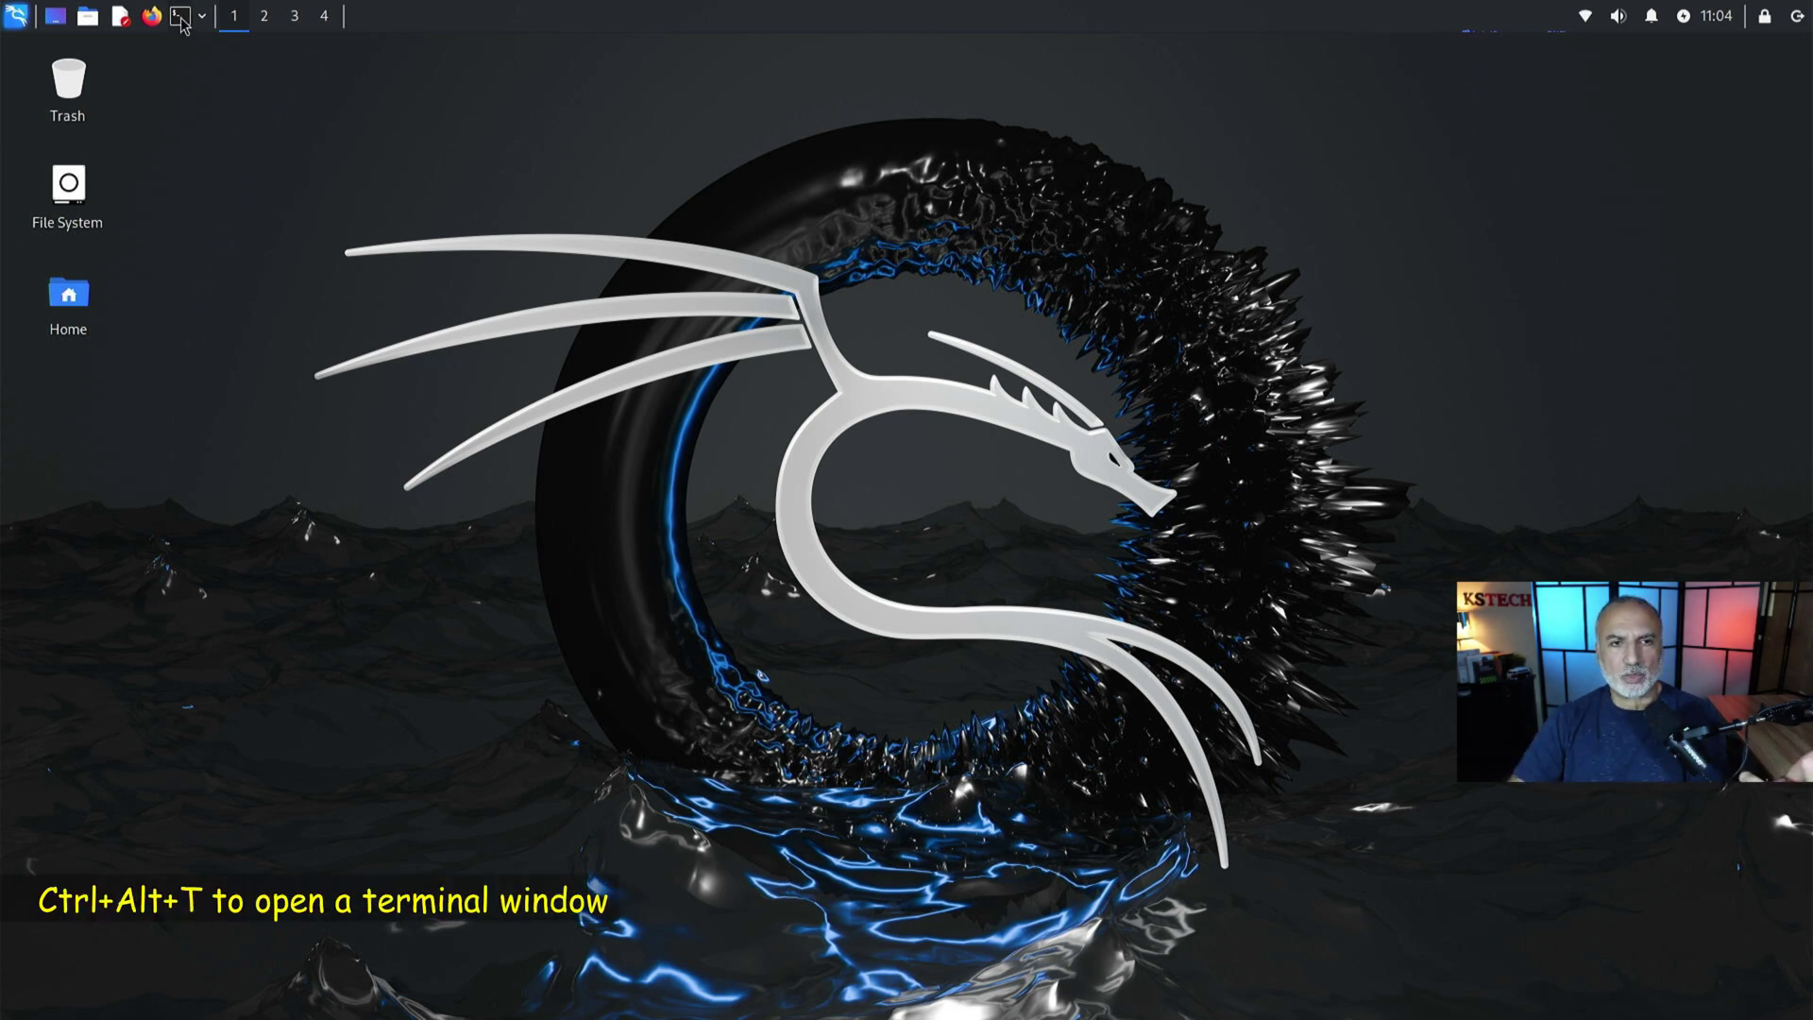
Step: In a new terminal, run 'sudo apt update && sudo apt upgrade -y', allowing automatic service restarts
key("ctrl+alt+t")
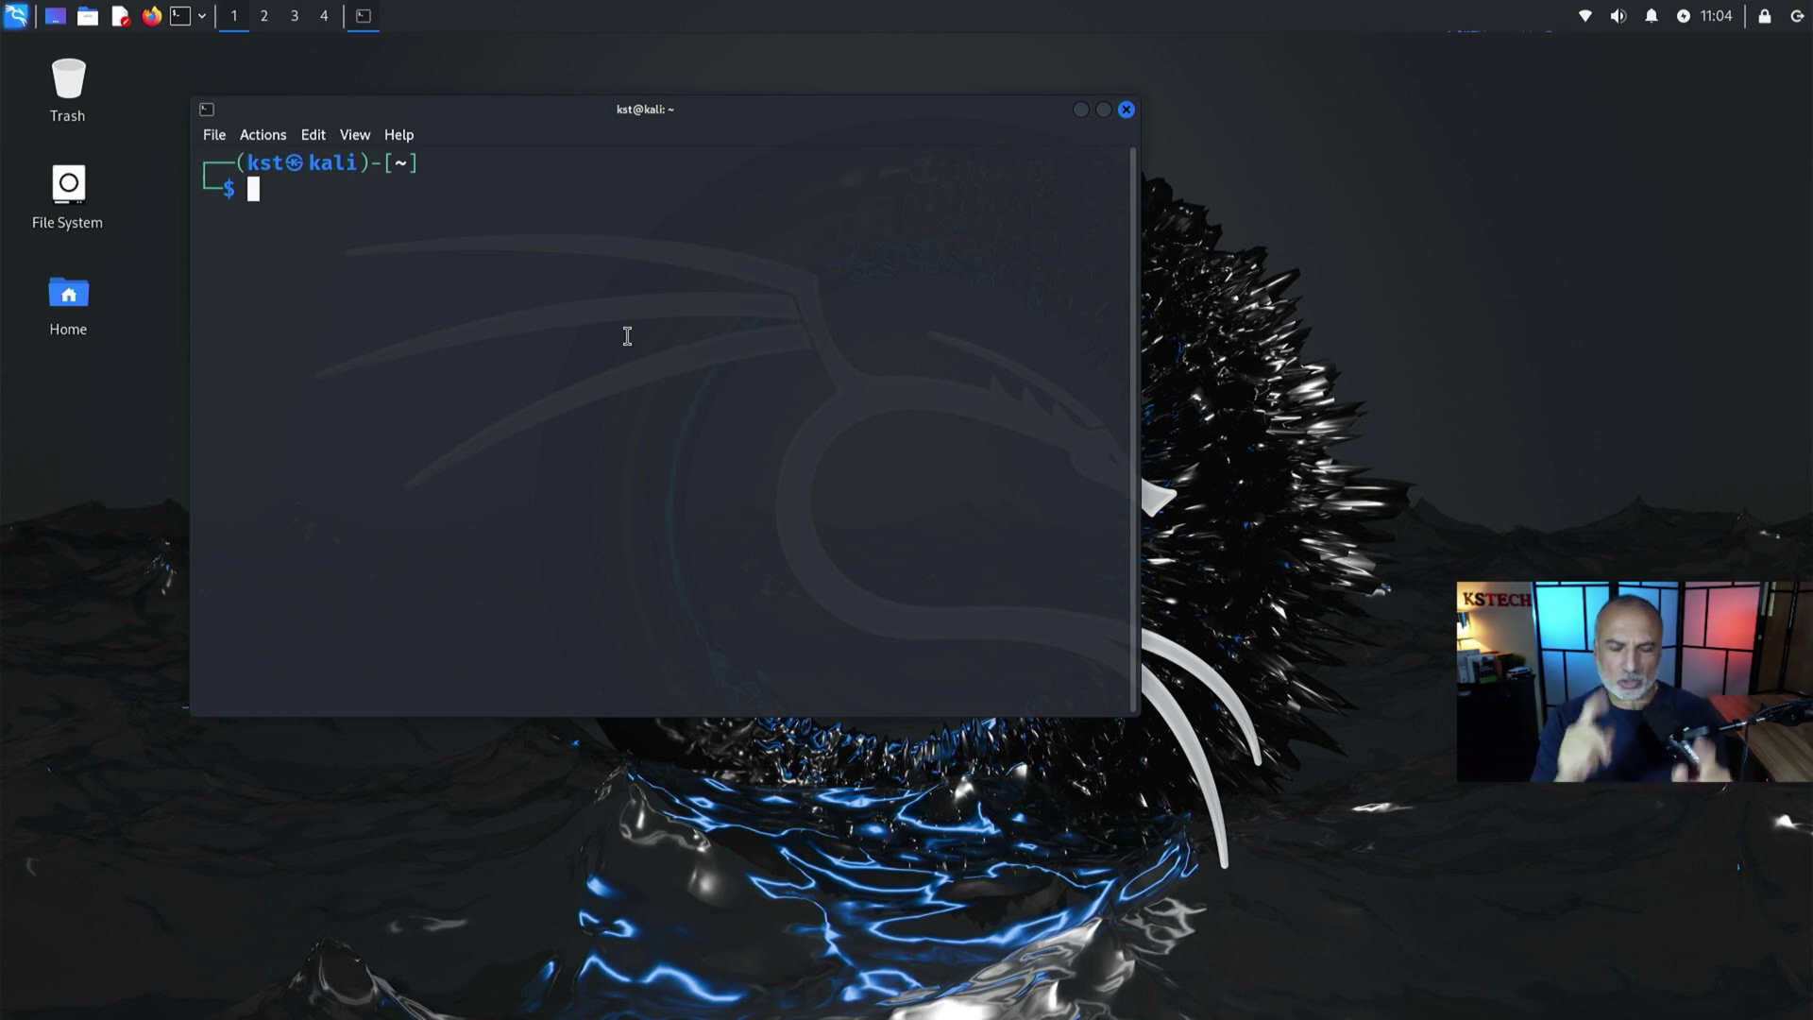
type("sudo apt update && sudo apt upgrade -y")
key("Return")
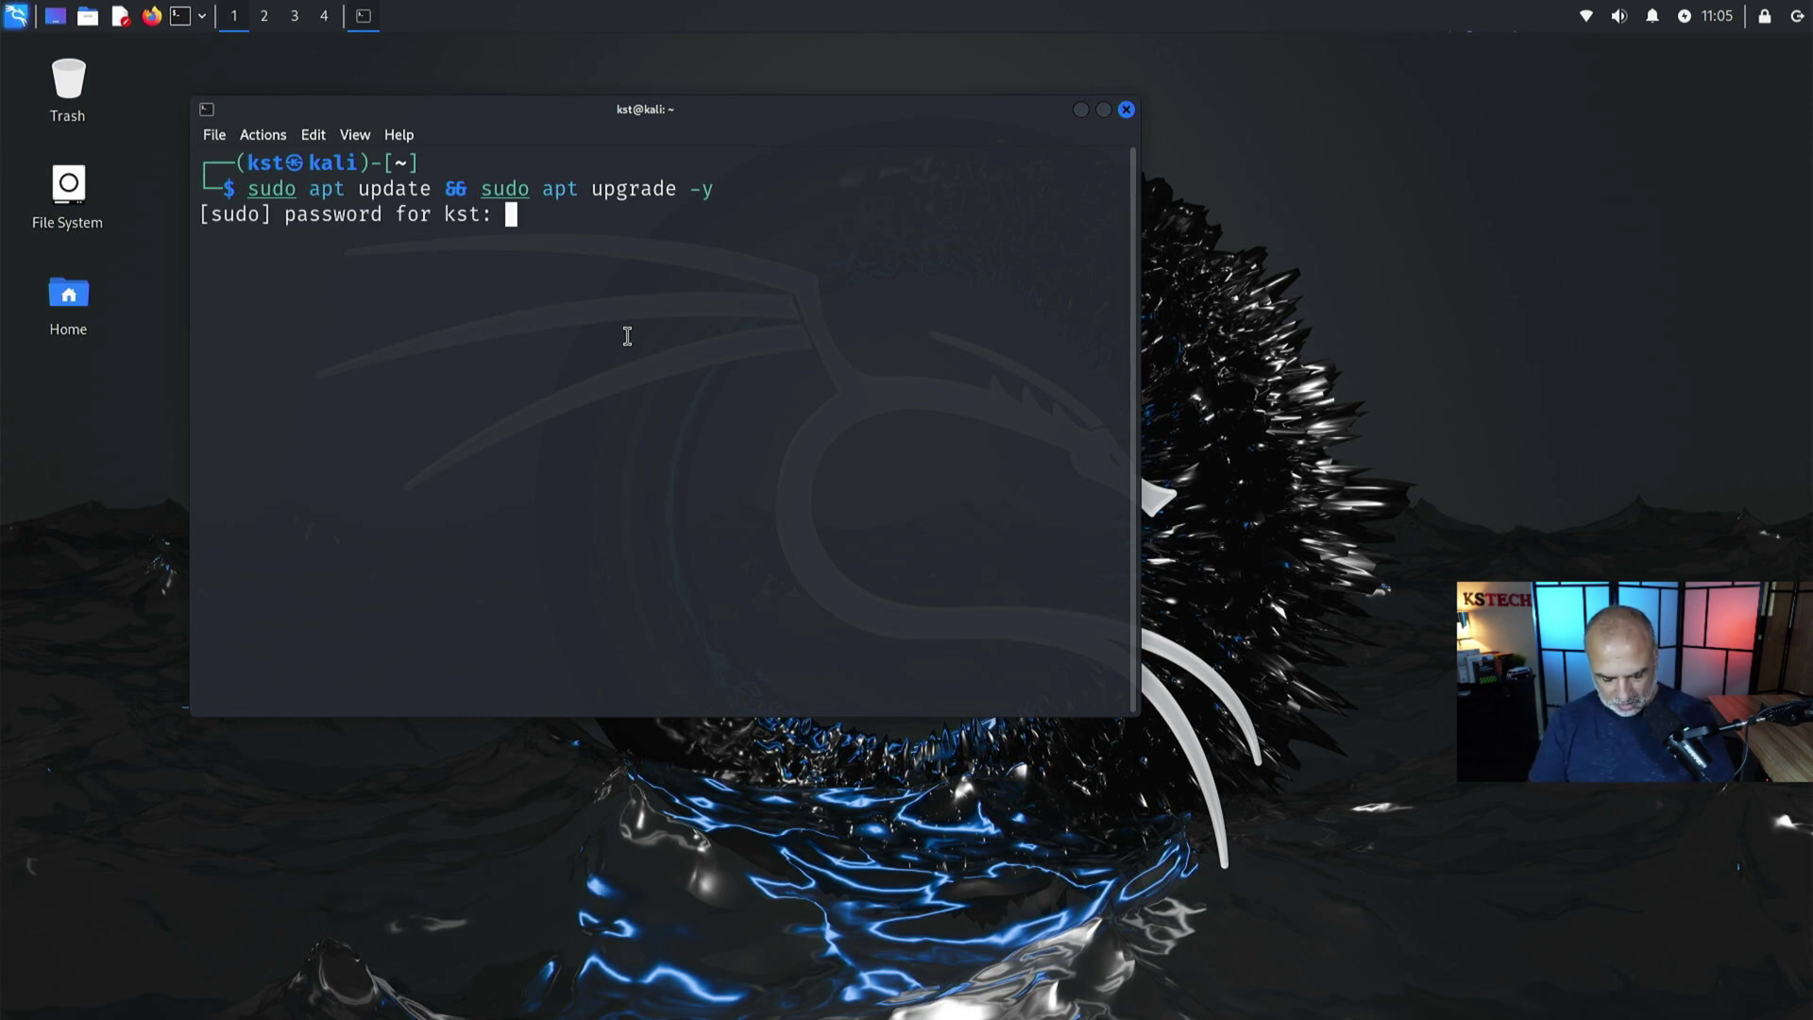
key("Return")
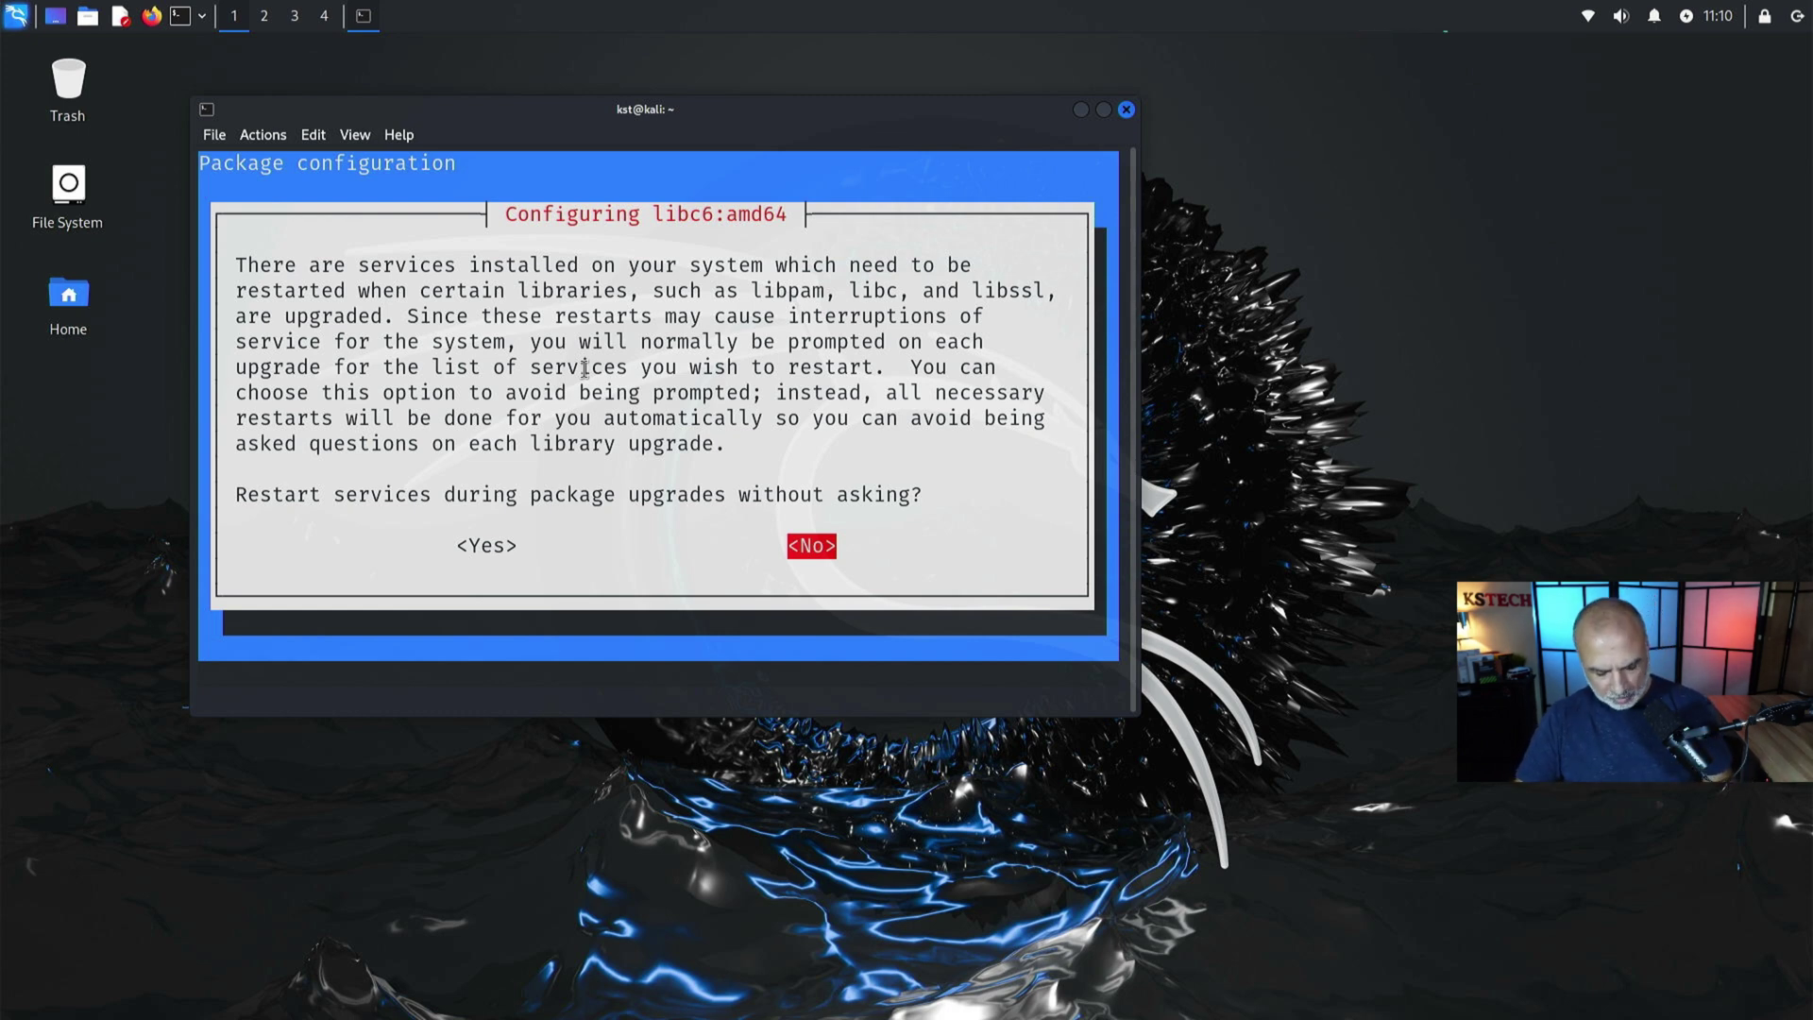
key("Left")
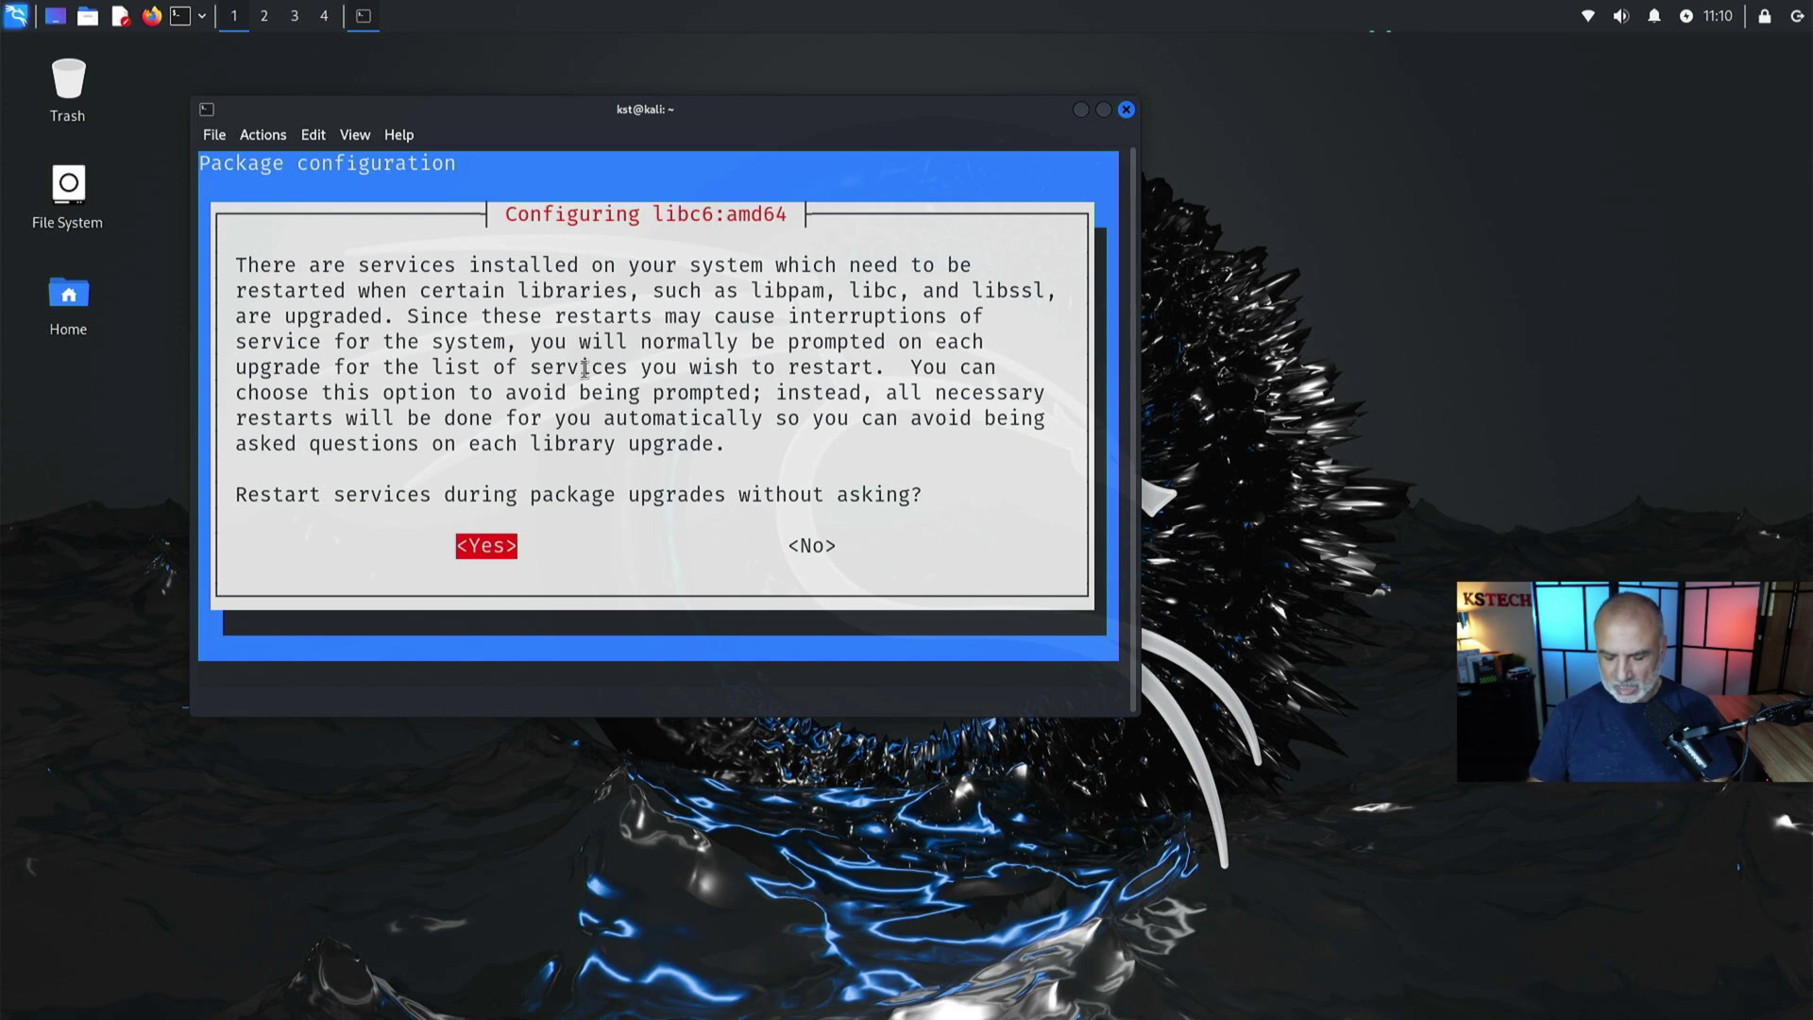
key("Return")
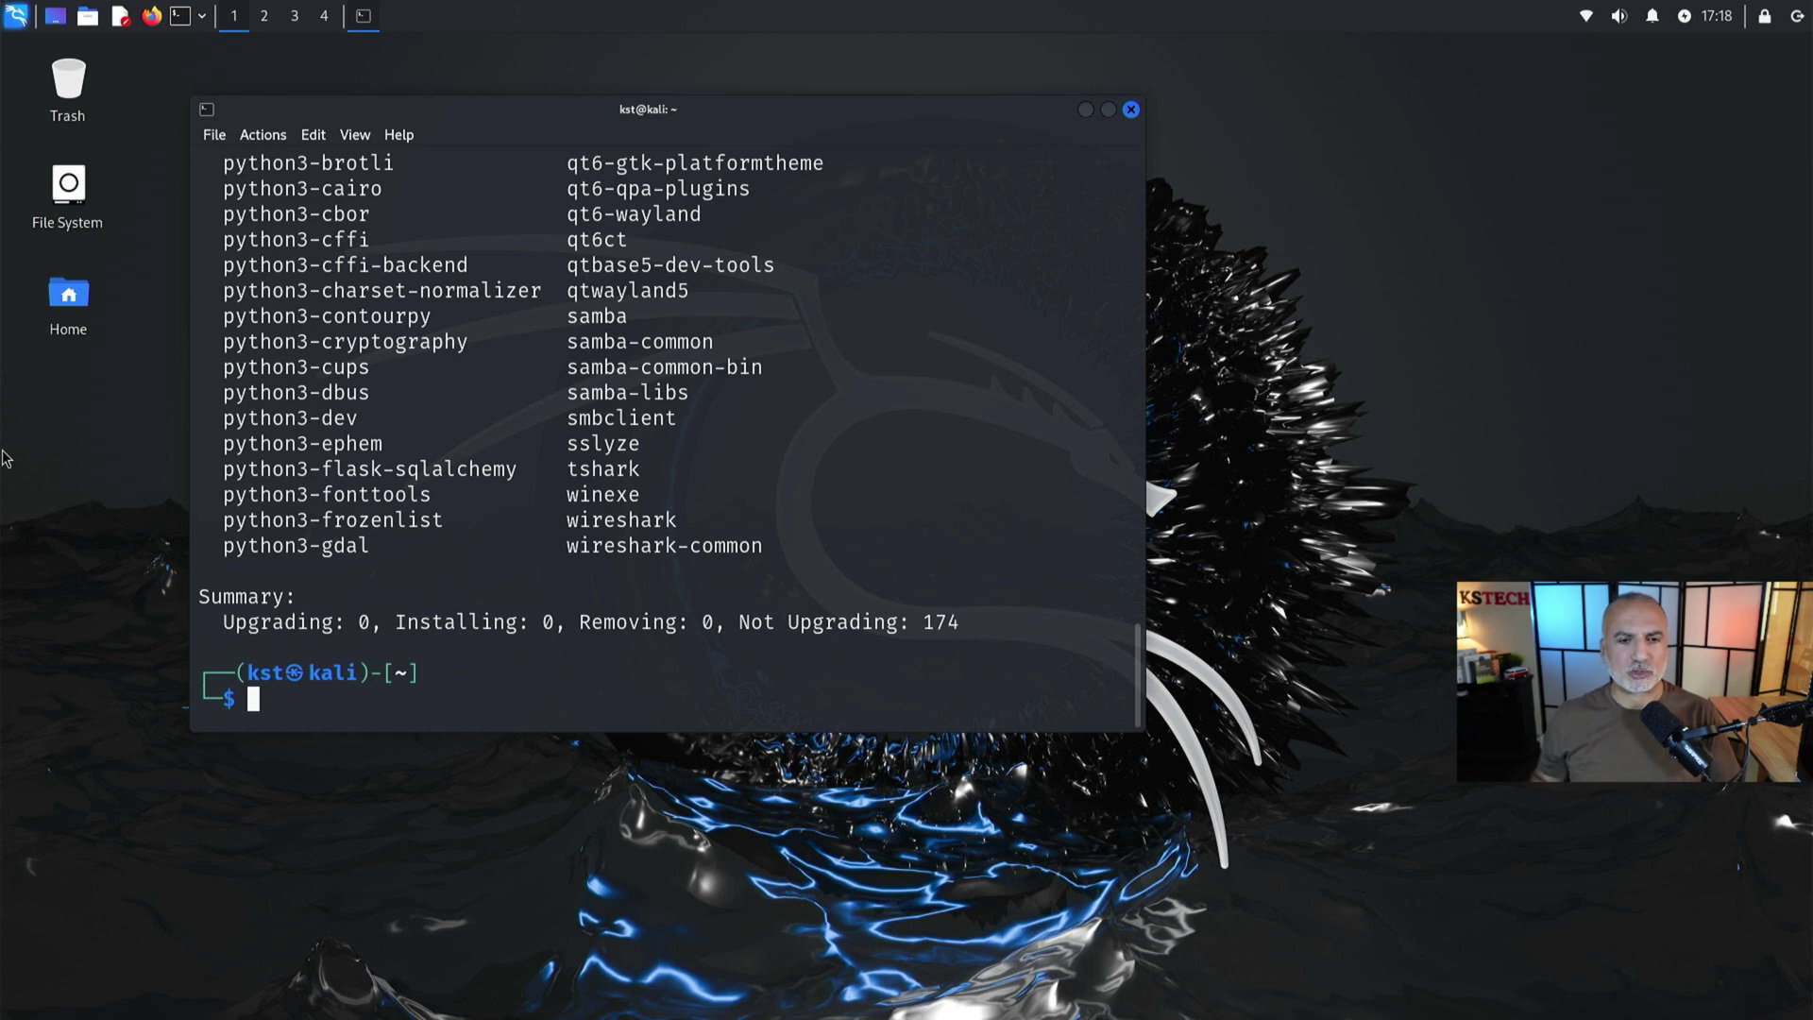
Step: Set a new root password with 'sudo passwd root', entering it twice
type("sud")
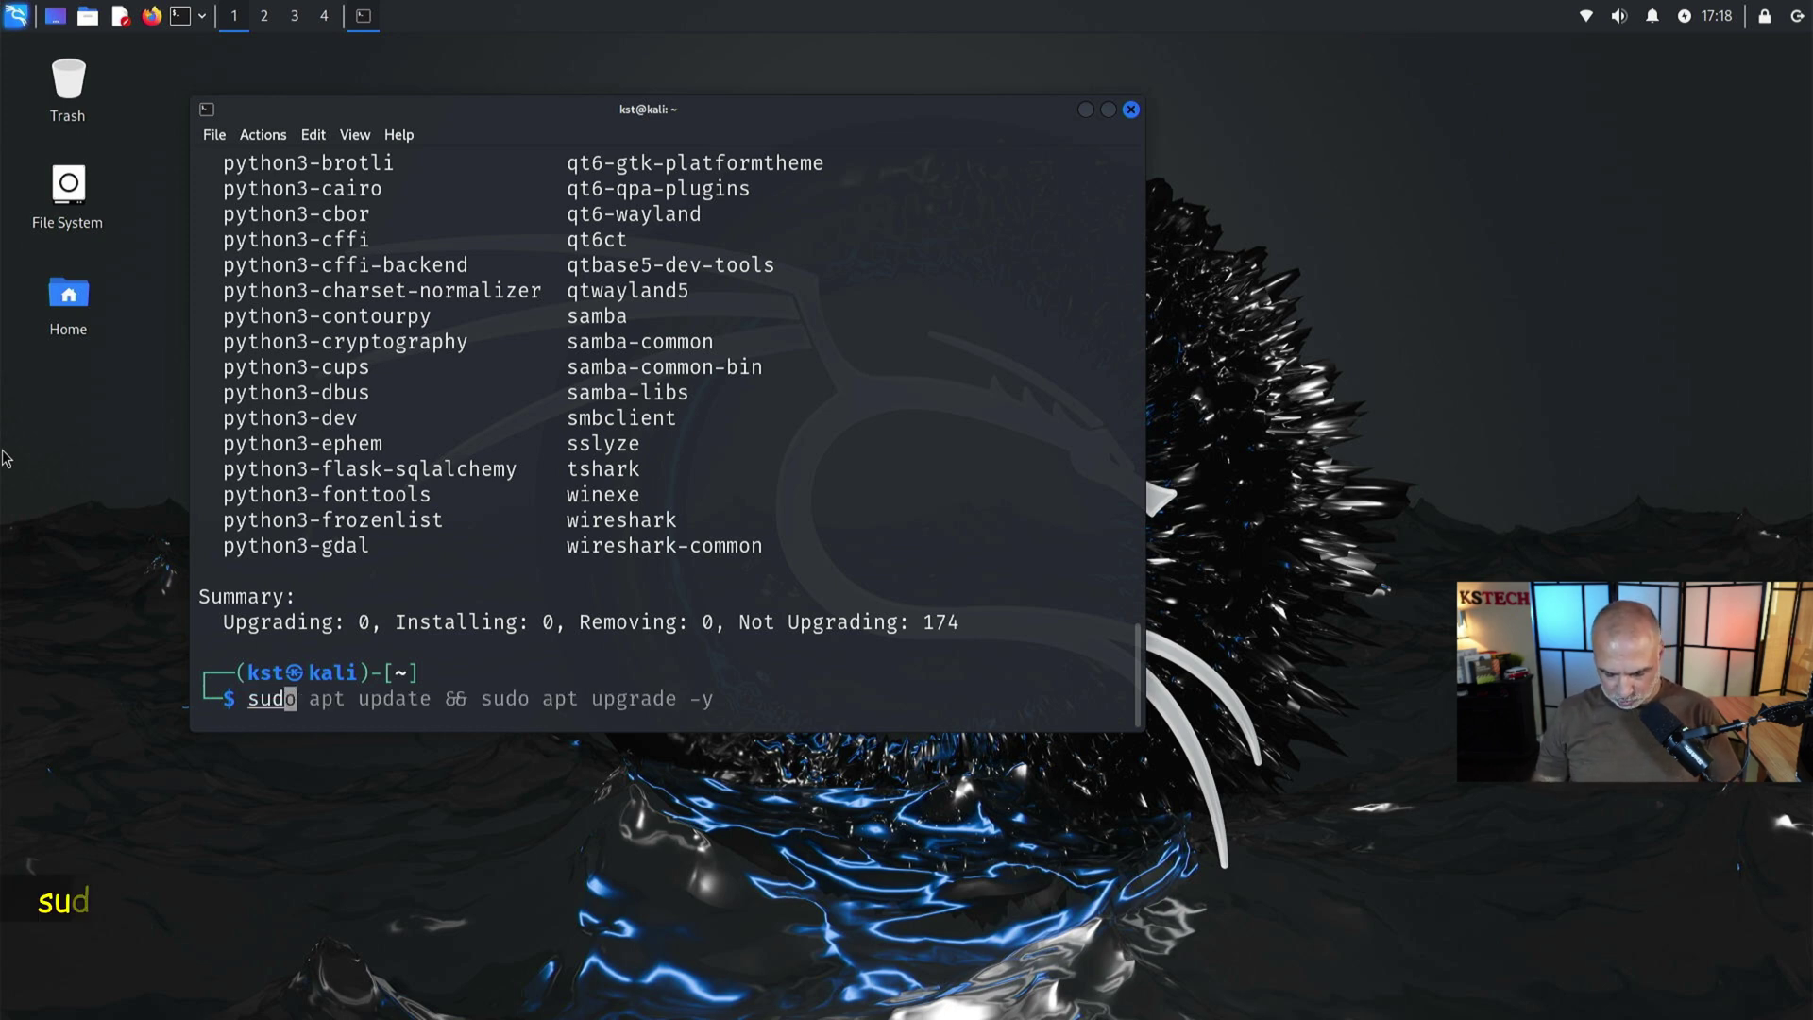
type("o passwd root")
key("Return")
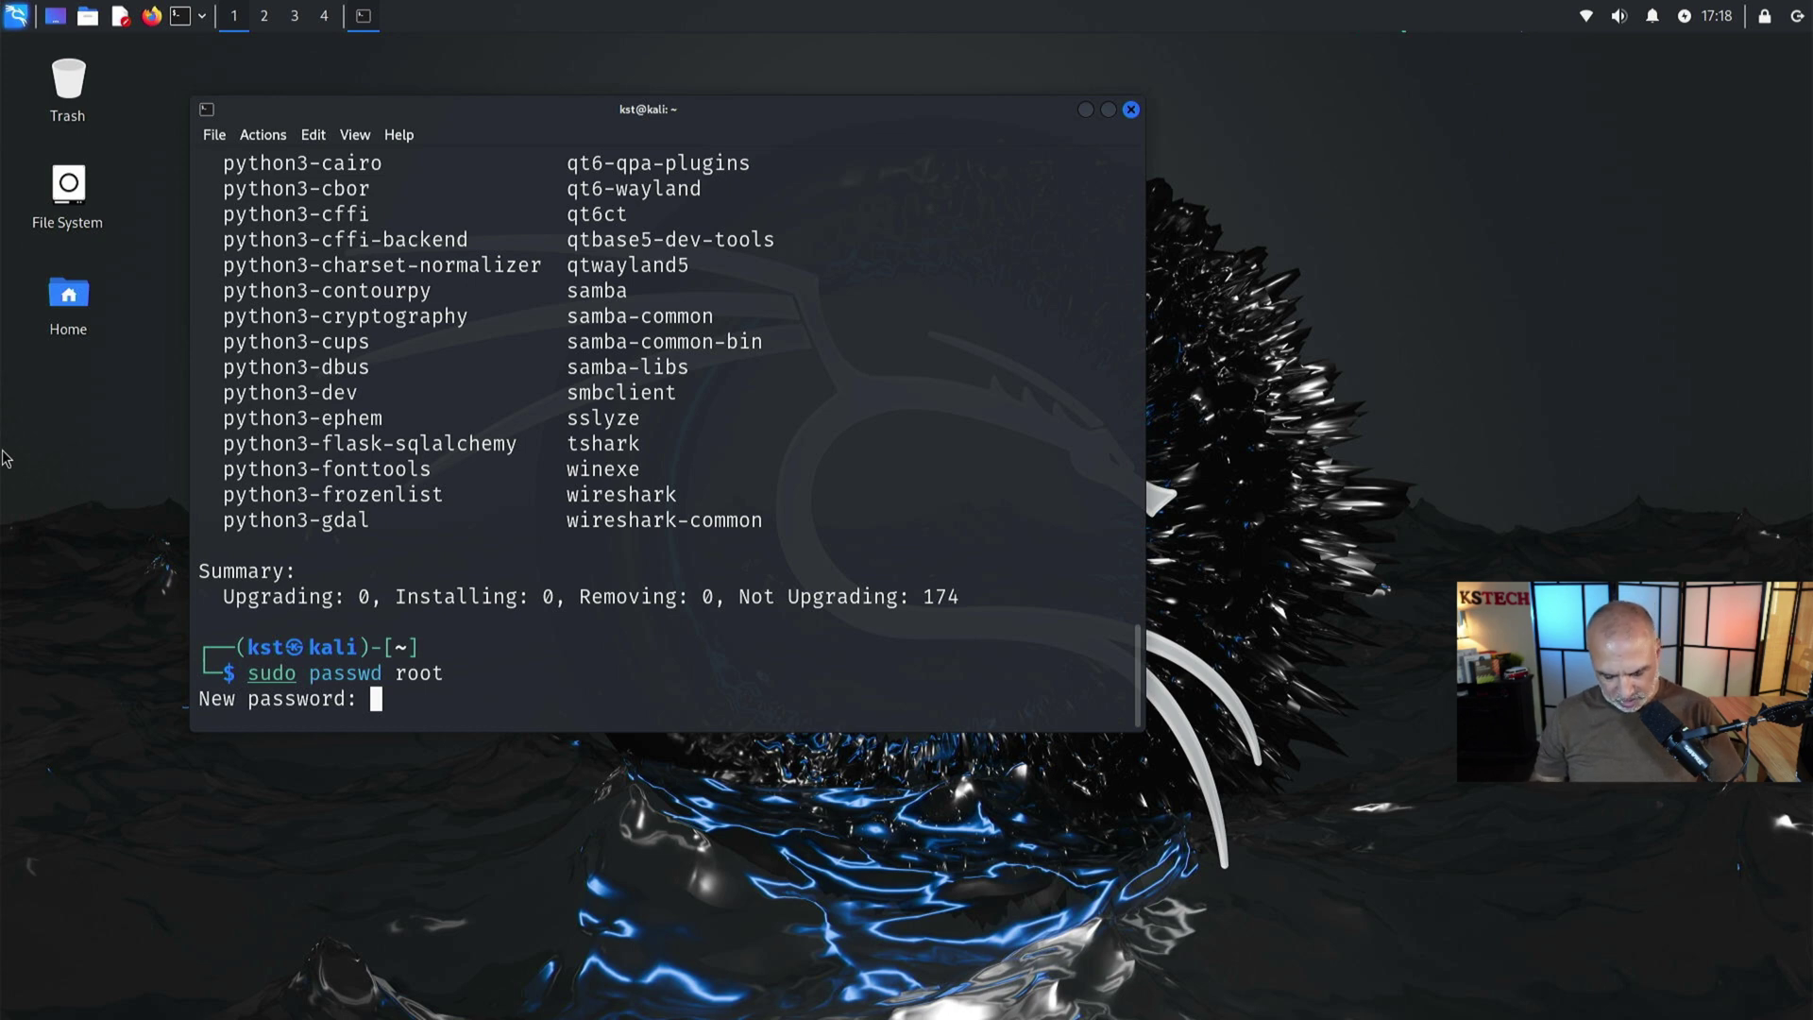
key("Return")
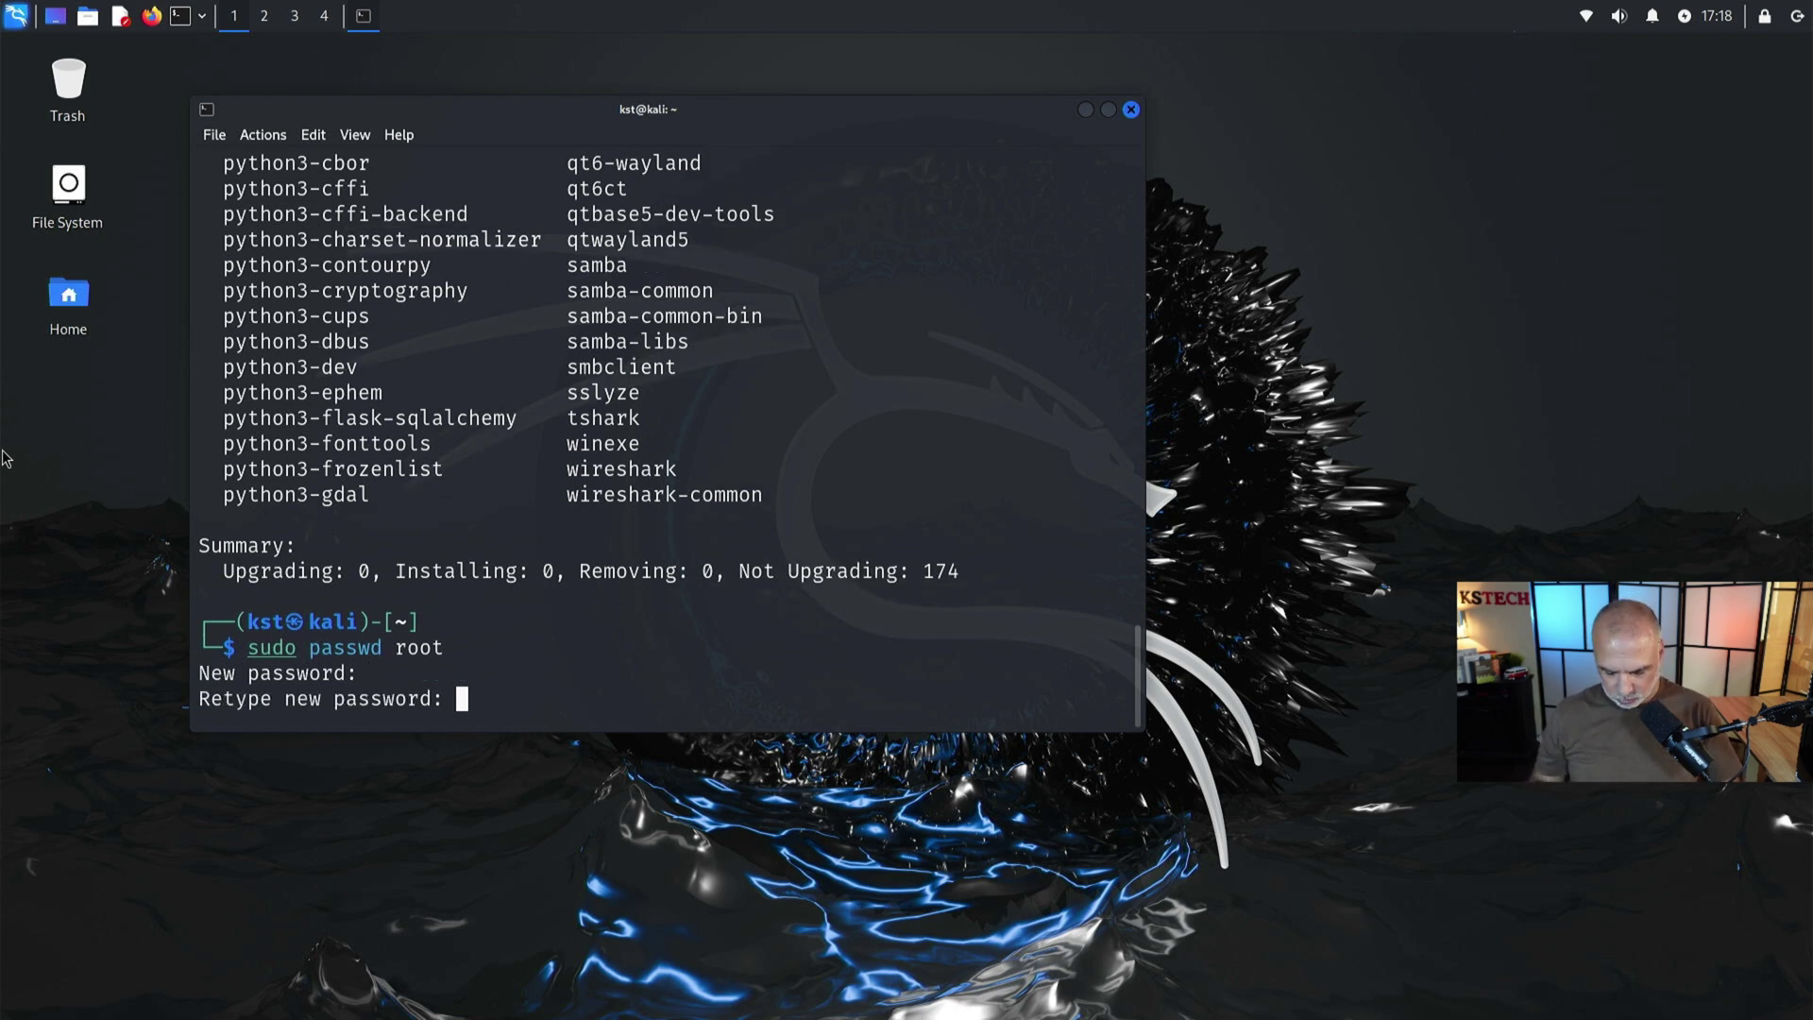
key("Return")
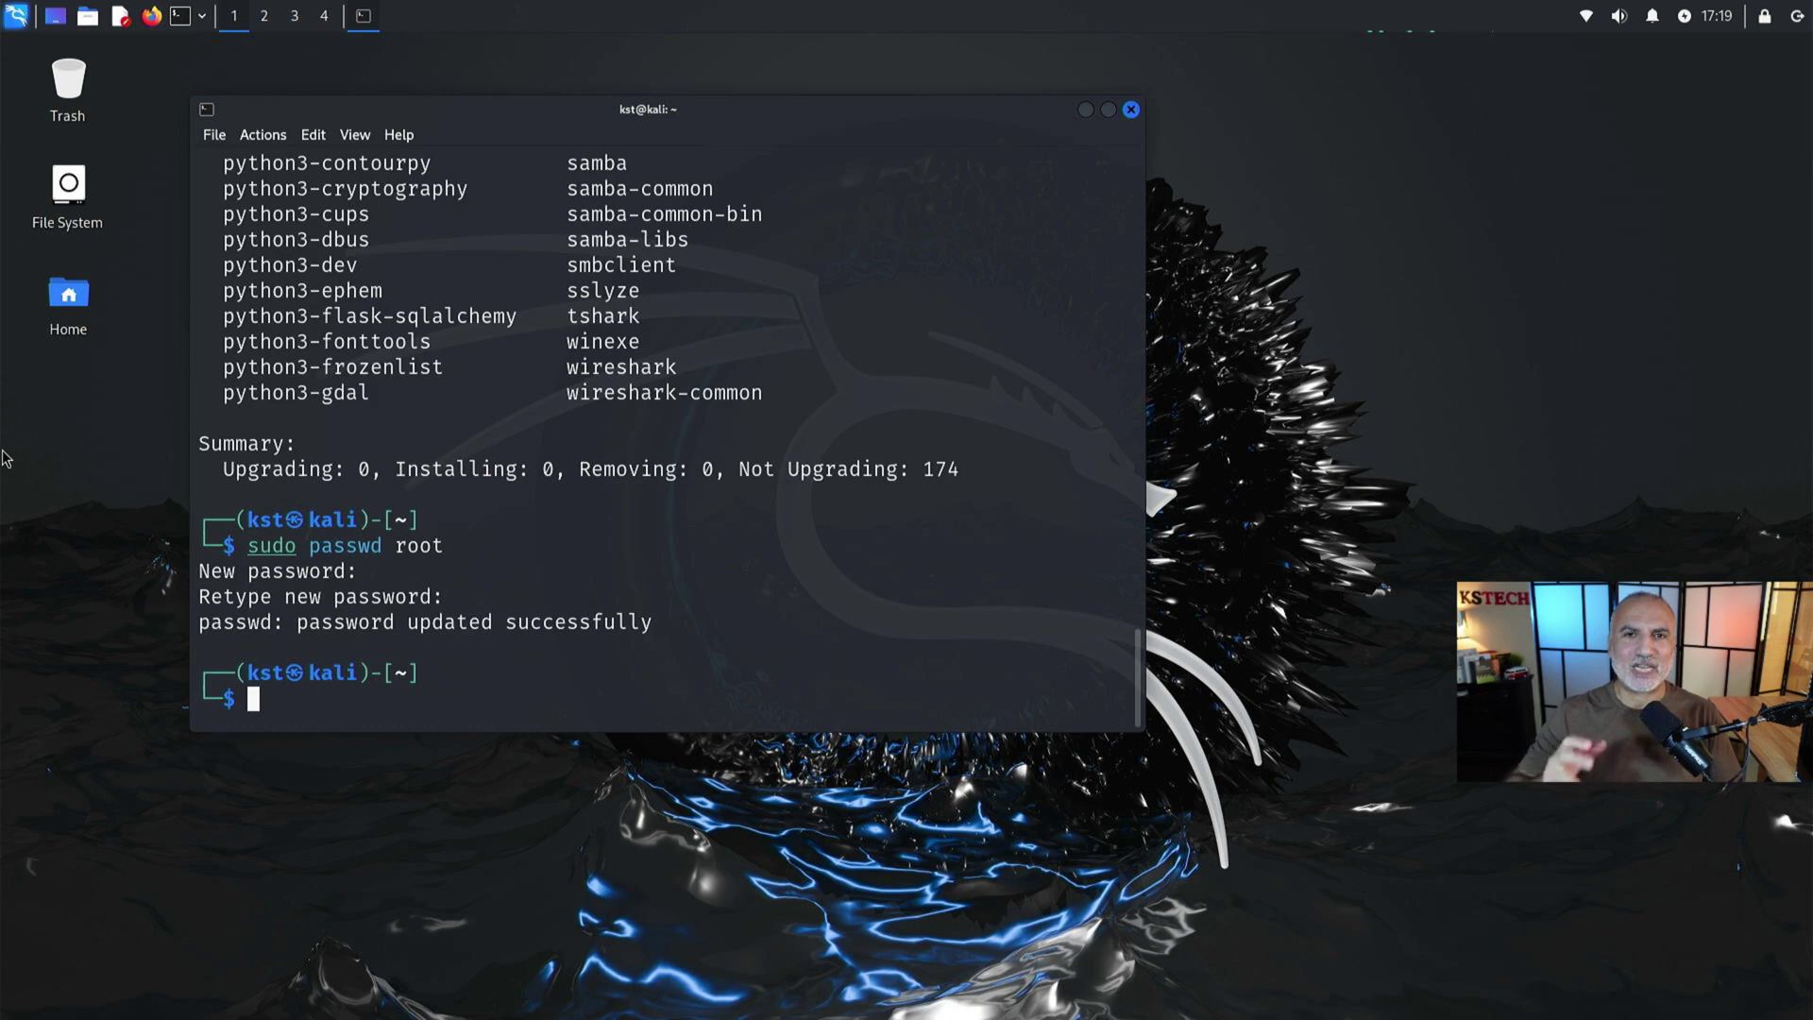